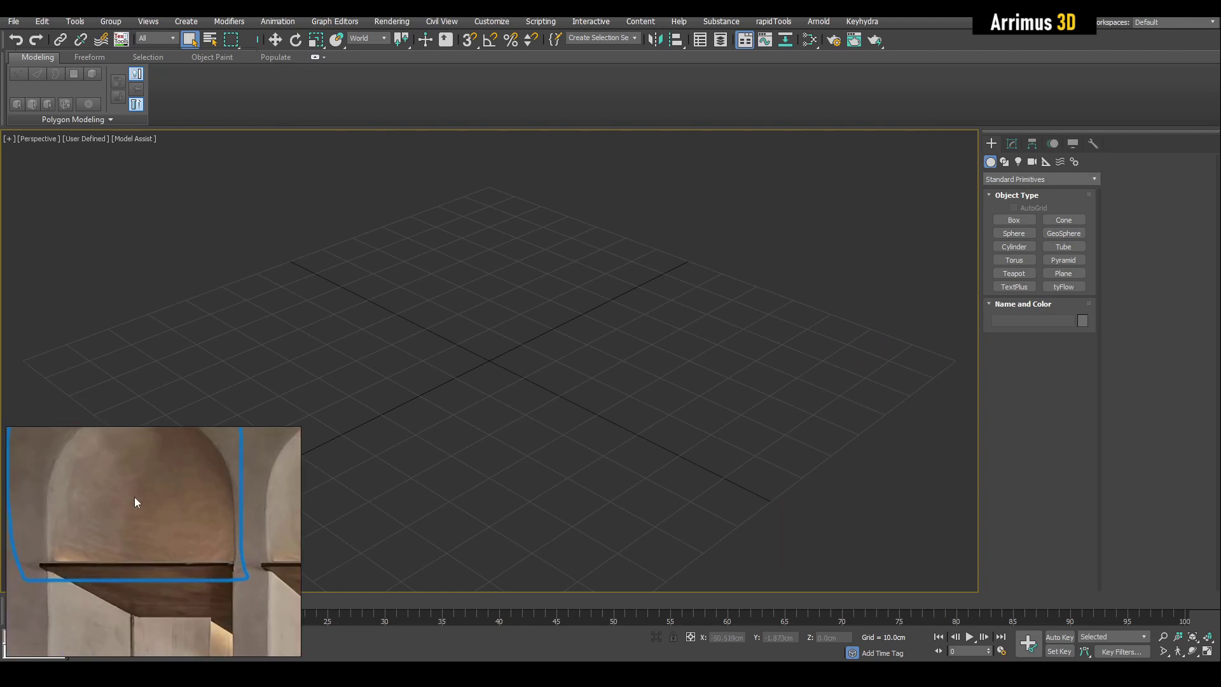
- Examine the outlined arch and the shelf below it in the reference image, then frame the whole picture
scroll(163, 509, "down", 5)
scroll(140, 501, "up", 4)
scroll(141, 506, "down", 5)
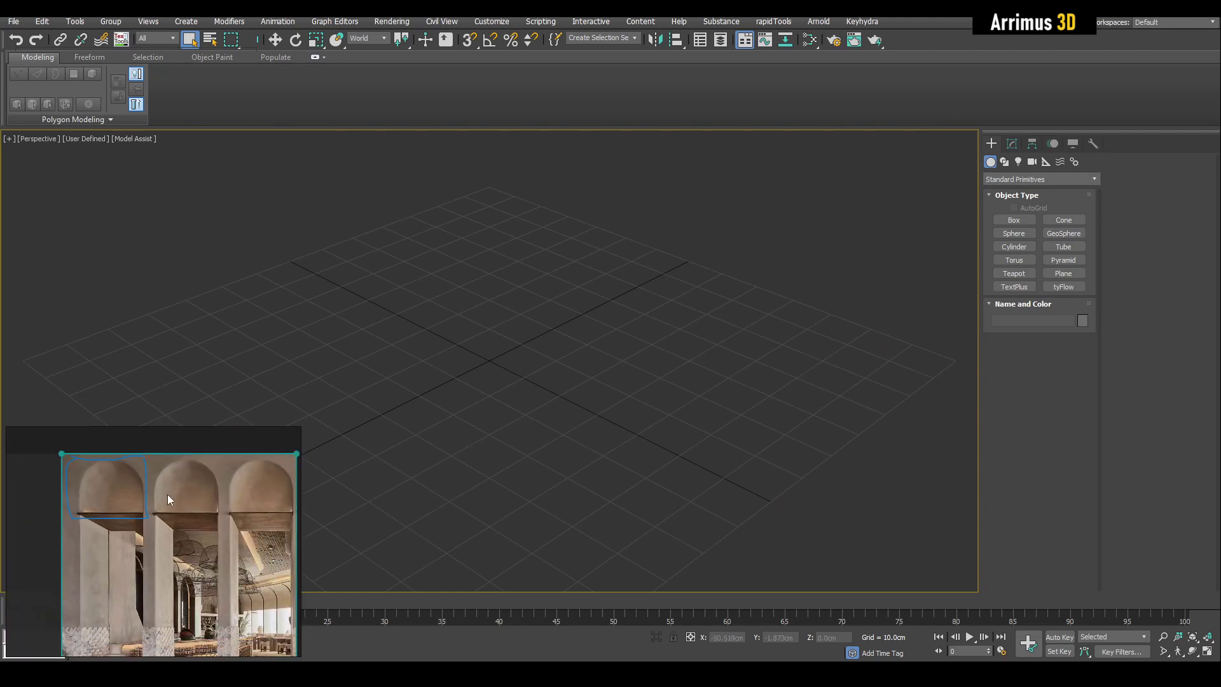
scroll(142, 506, "up", 5)
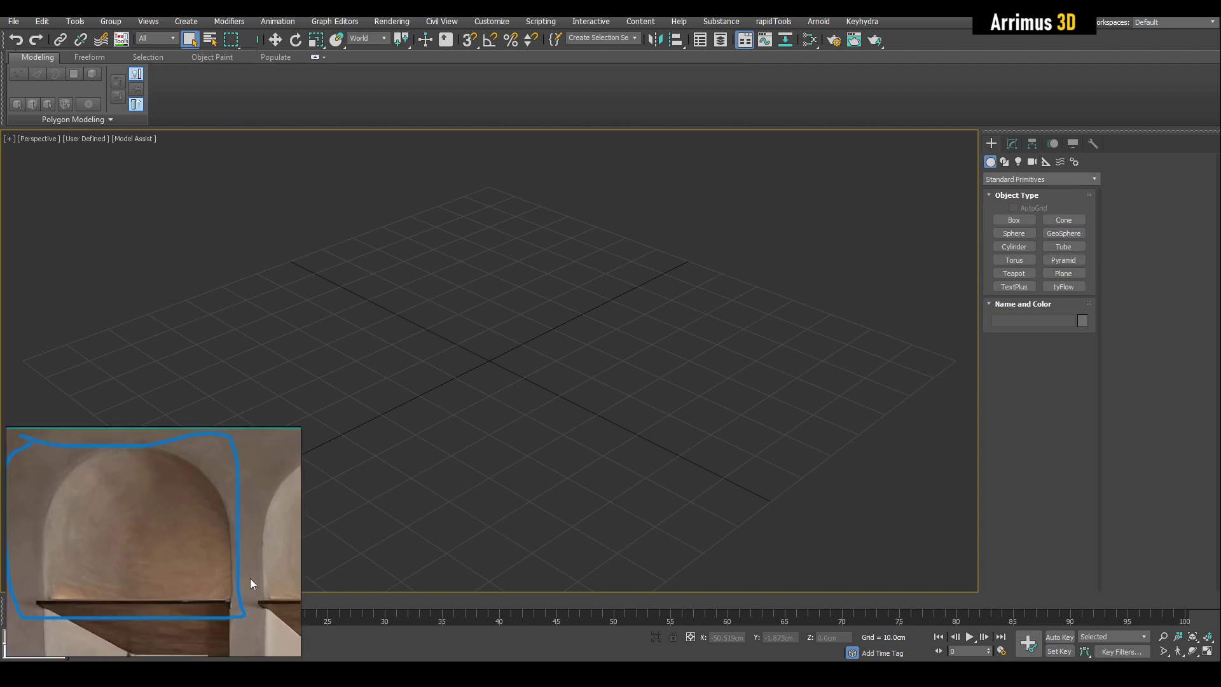
scroll(153, 518, "down", 5)
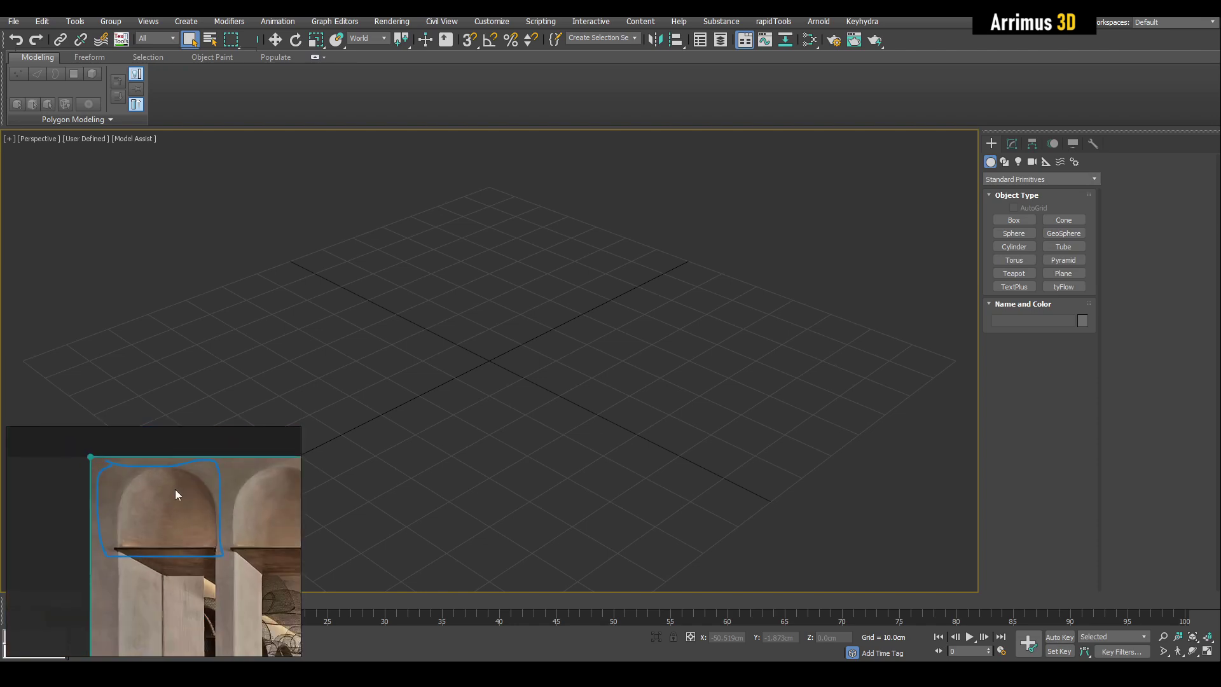
scroll(109, 516, "down", 2)
middle_click_drag(131, 516, 168, 507)
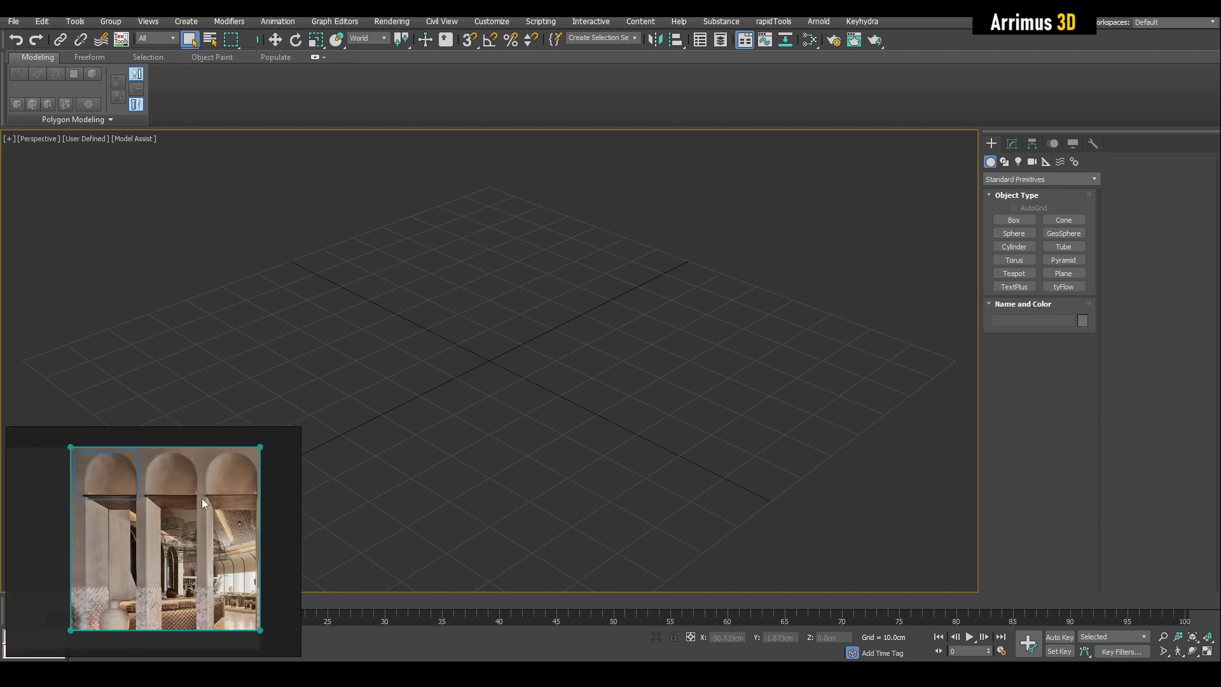
- Create a tall box about 28 cm wide, 24 cm deep and 62 cm high near the grid centre
middle_click_drag(549, 487, 497, 463, "alt")
middle_click_drag(497, 462, 516, 492)
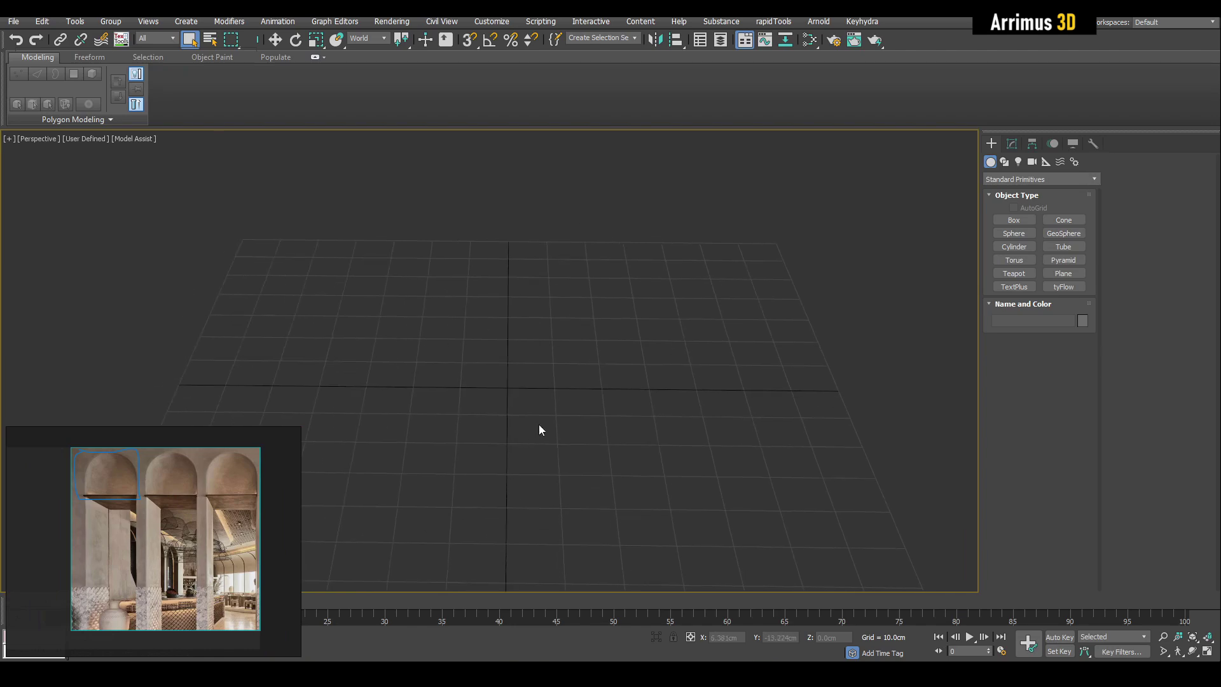
key("b")
middle_click_drag(519, 425, 481, 434, "alt")
left_click_drag(444, 417, 577, 483)
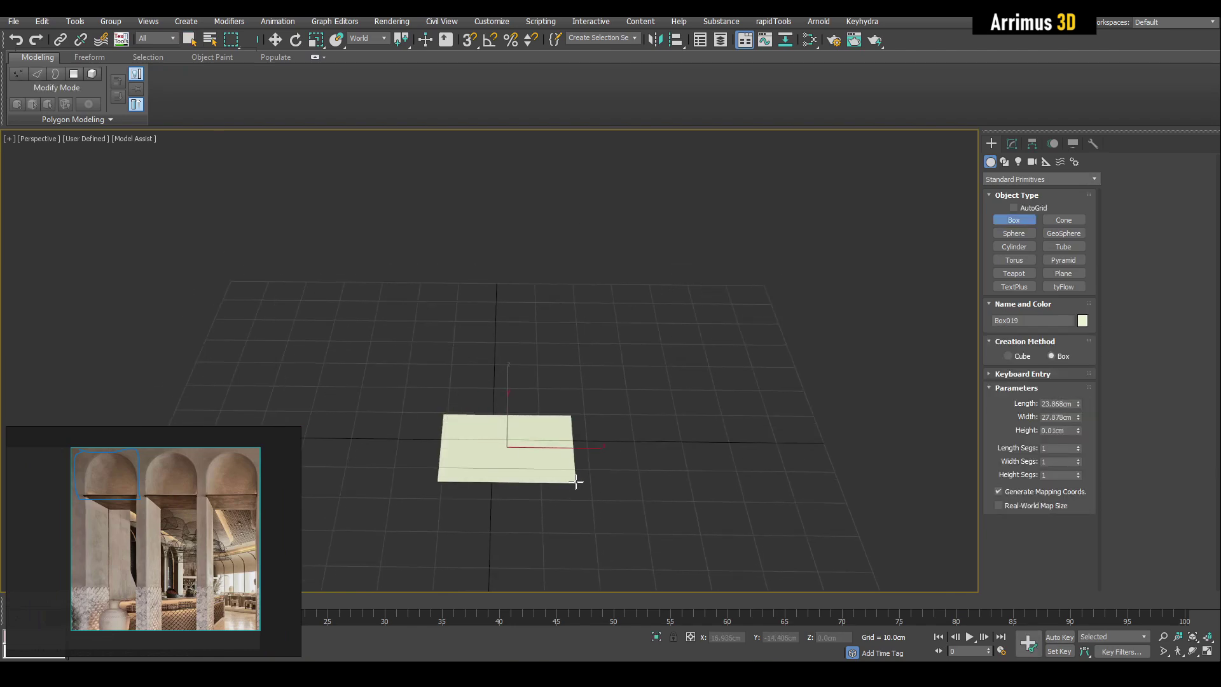
left_click(507, 362)
- Centre the box on the grid by setting its X and Y positions to 0
key("w")
right_click(749, 637)
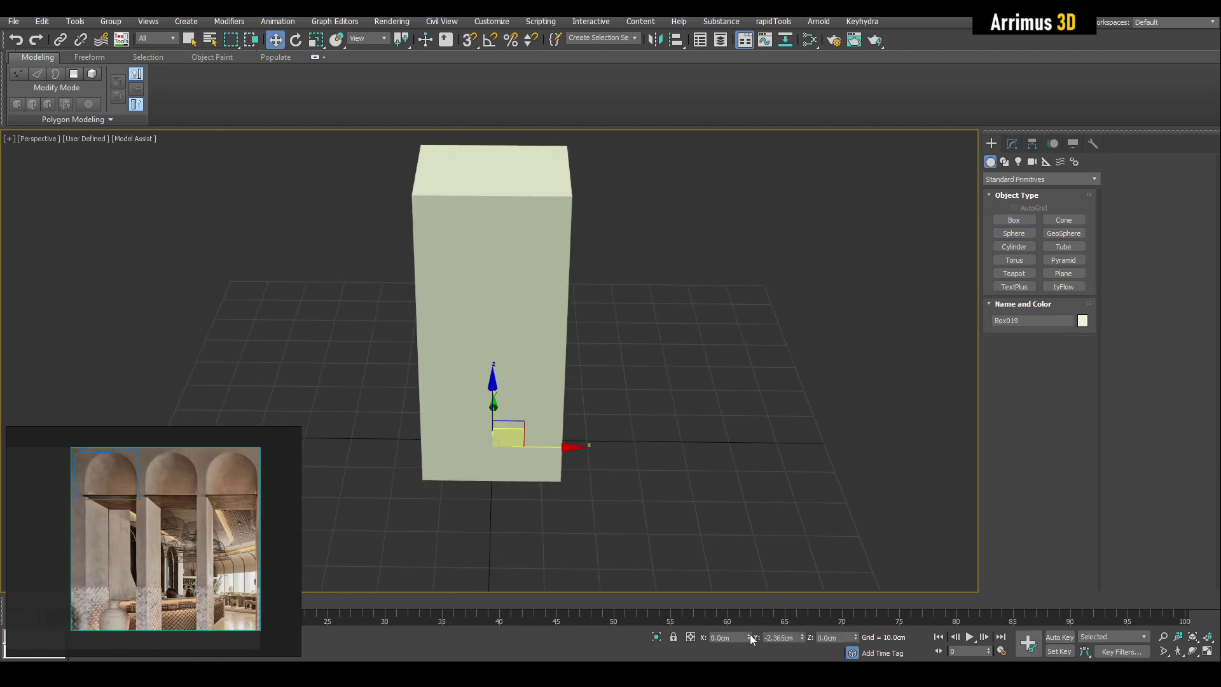
left_click_drag(802, 637, 804, 635)
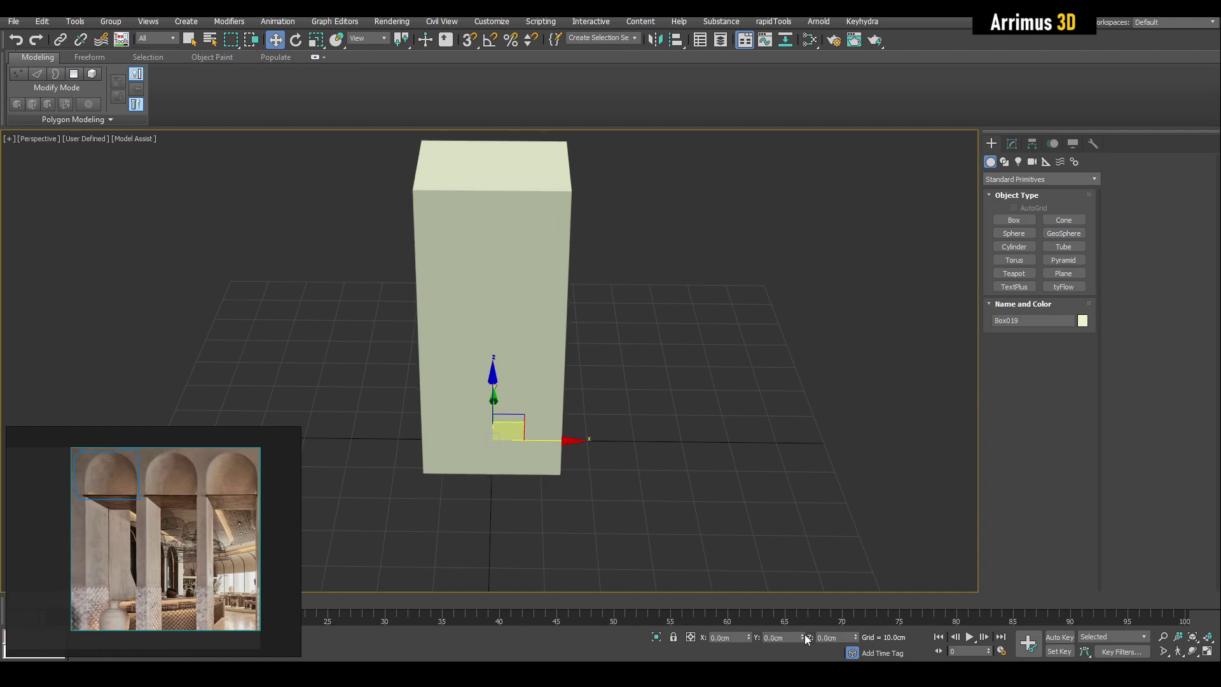
- Apply an Edit Poly modifier to the box and delete its front, back and bottom polygons
key("ctrl+e")
middle_click_drag(623, 374, 626, 393)
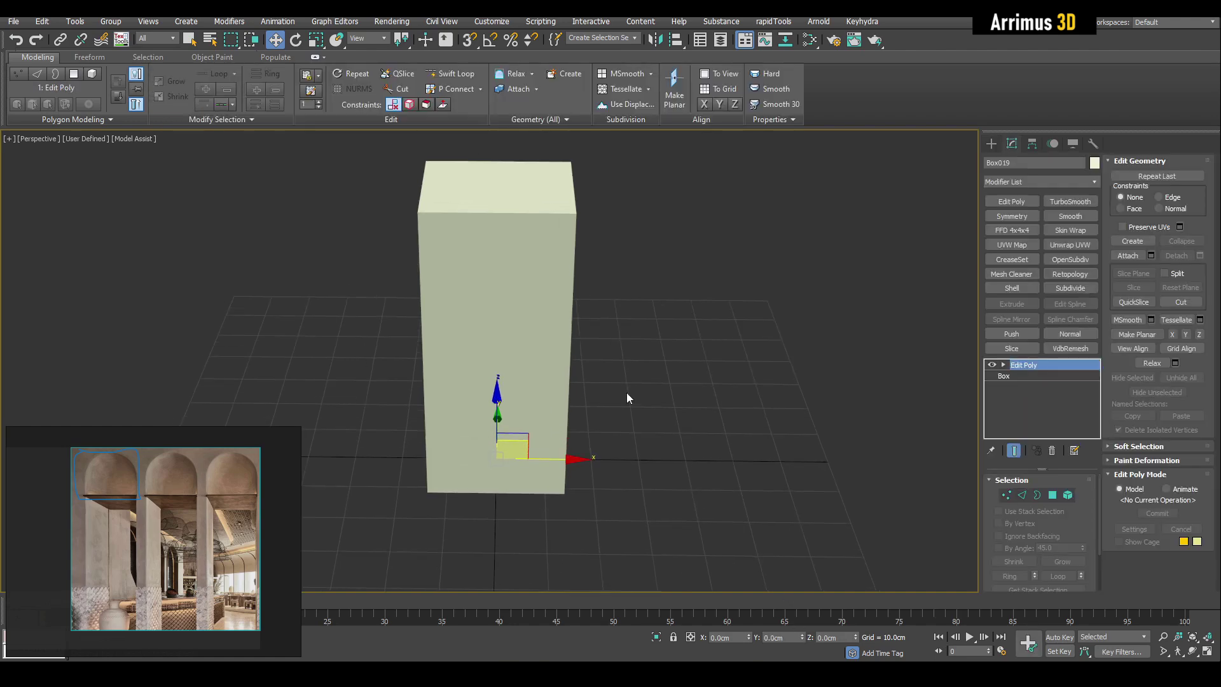
key("4")
key("q")
key("F4")
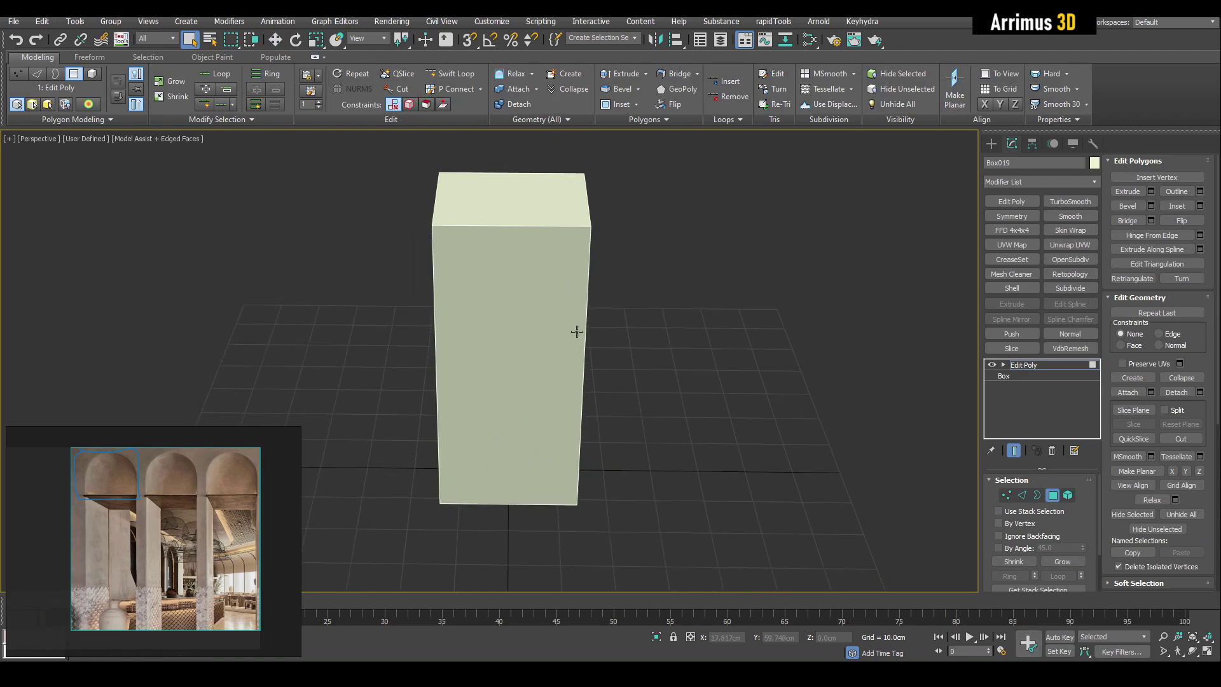
middle_click_drag(577, 331, 560, 318, "alt")
left_click(519, 287)
middle_click_drag(536, 487, 544, 476)
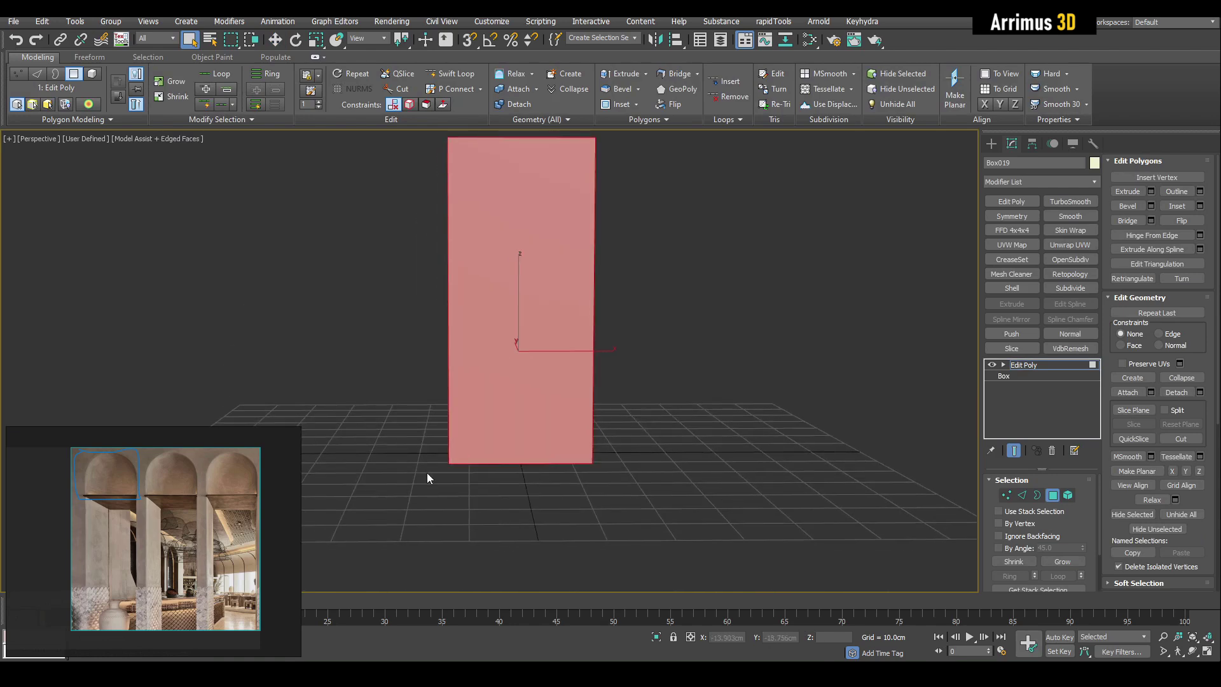
key("Delete")
- Flip all remaining polygons of the frame so their normals face the inside of the opening
middle_click_drag(509, 426, 695, 354, "alt")
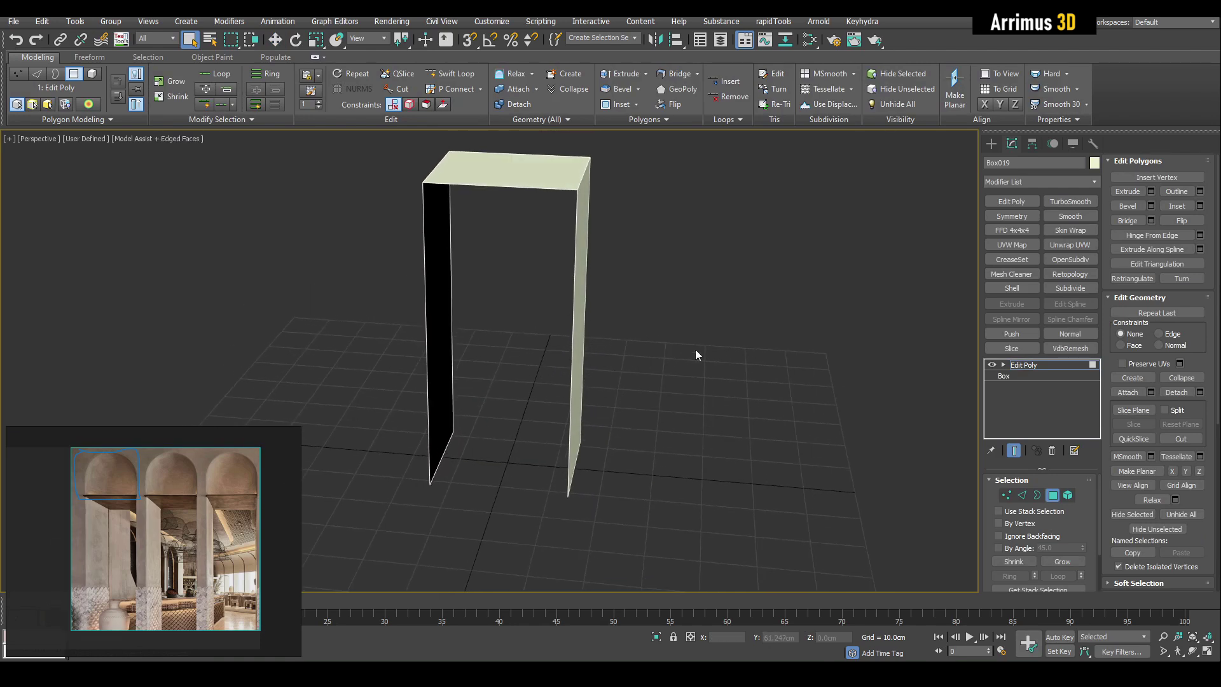
key("ctrl+a")
left_click(1164, 221)
left_click(665, 299)
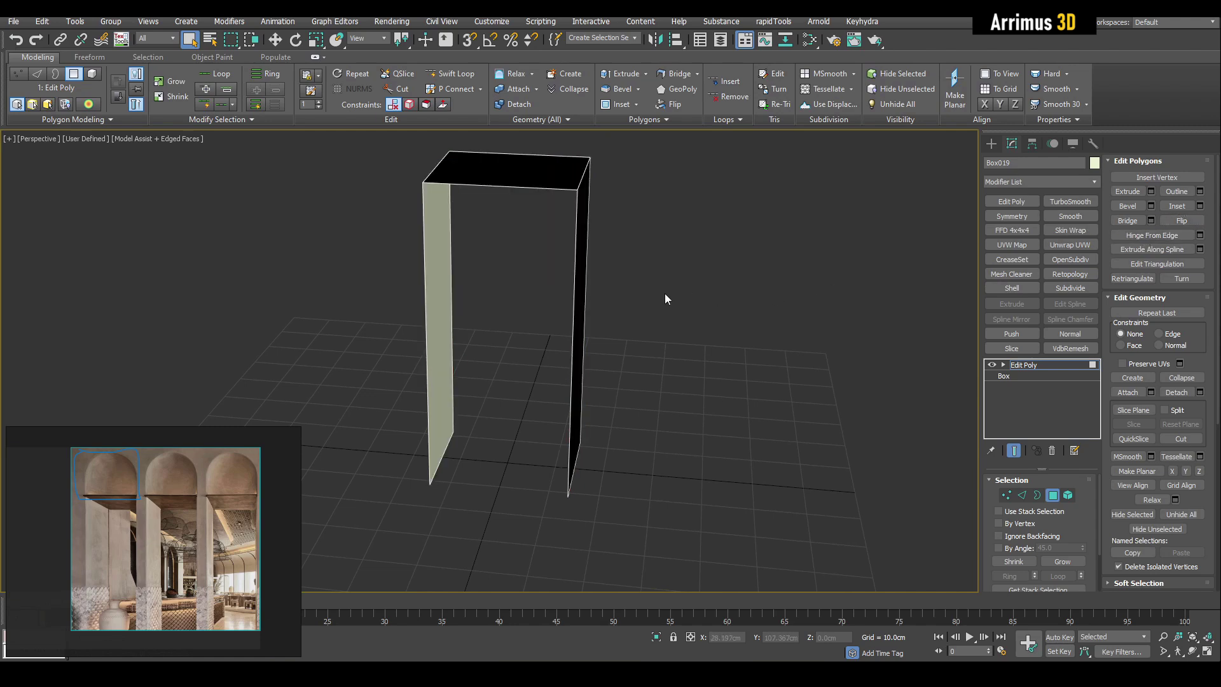
middle_click_drag(665, 299, 655, 342)
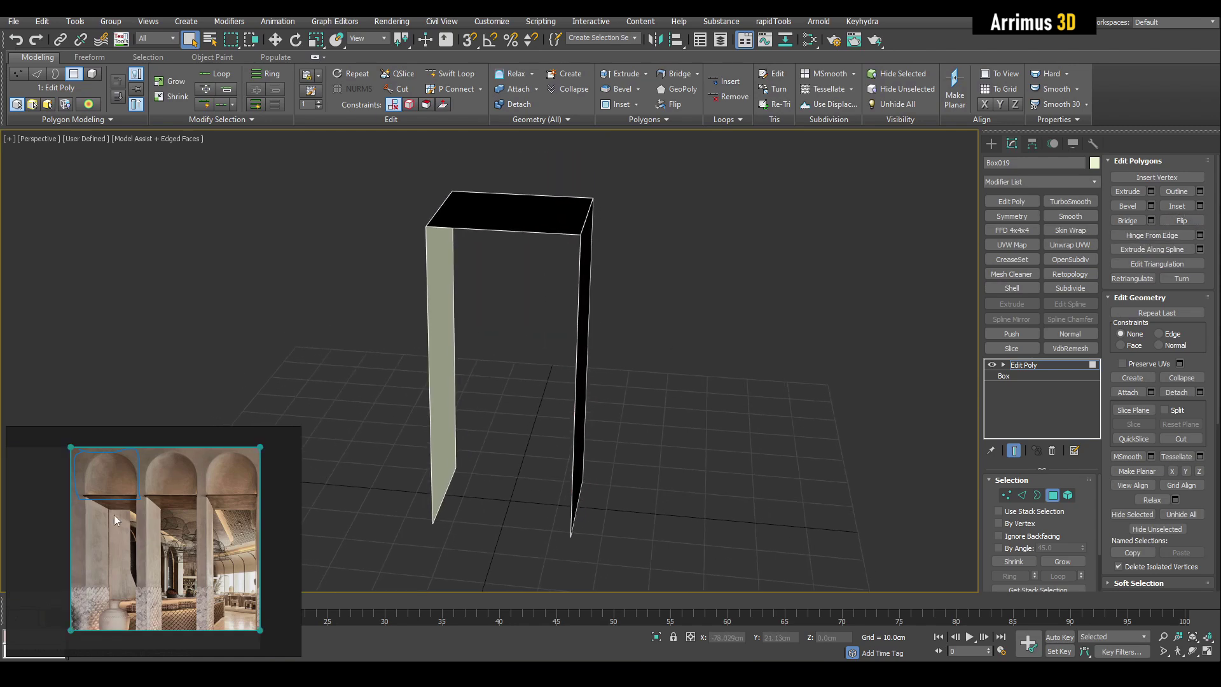
middle_click_drag(499, 366, 497, 377)
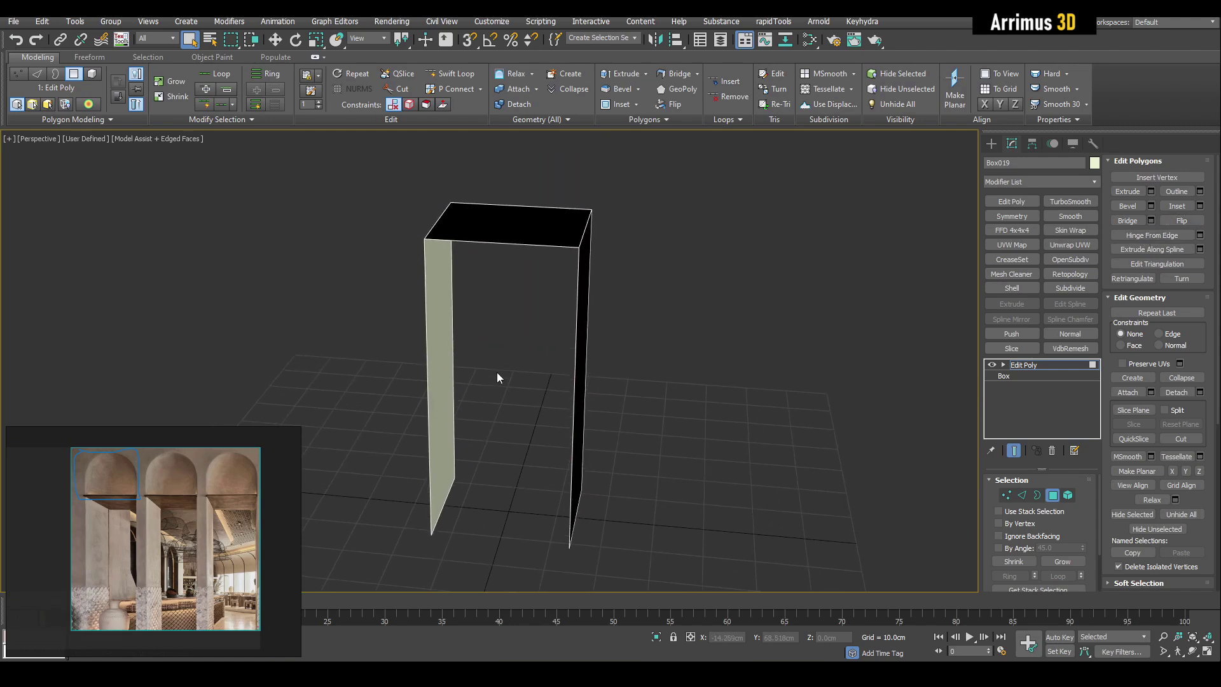
- Extend the front top edge of the opening straight upward into a new header face
key("2")
left_click(529, 244)
key("w")
middle_click_drag(535, 245, 558, 341)
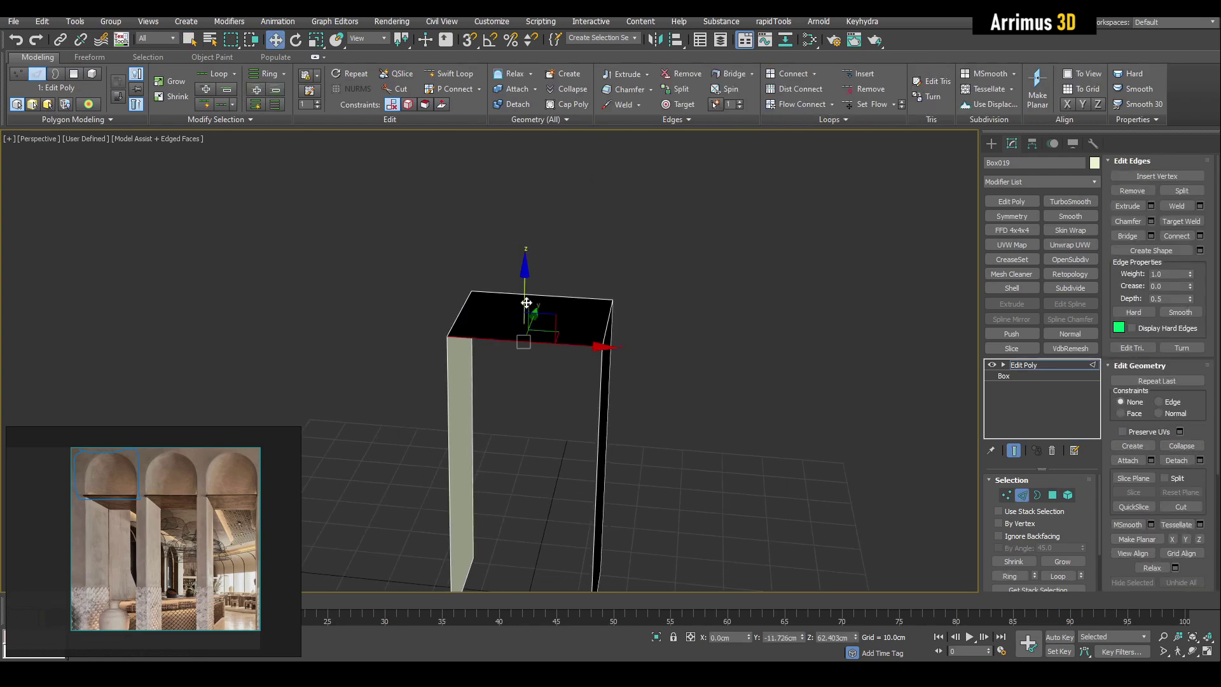
left_click_drag(527, 303, 527, 234, "shift")
- Extend the left edges of the header and opening outward along X into a front pillar face about 10.5 cm wide
middle_click_drag(526, 234, 546, 198)
key("q")
left_click(465, 282)
left_click(467, 319, "ctrl")
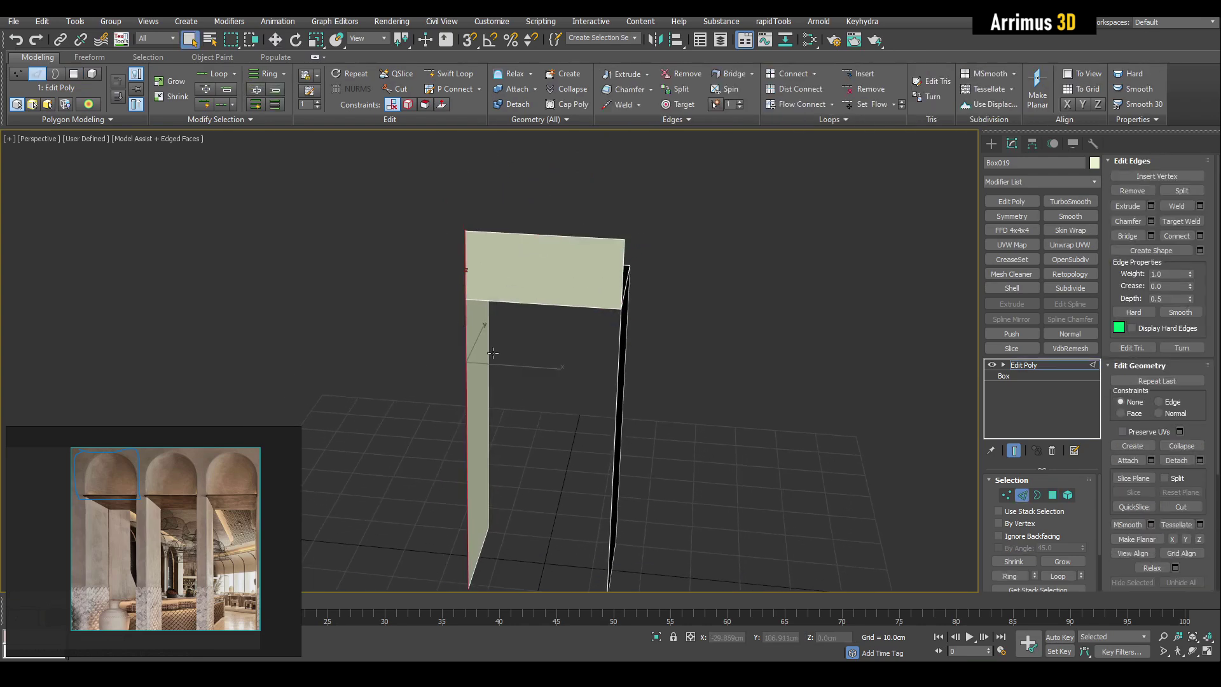
middle_click_drag(492, 353, 509, 334)
key("w")
left_click_drag(533, 351, 473, 347, "shift")
middle_click_drag(472, 347, 508, 343, "alt")
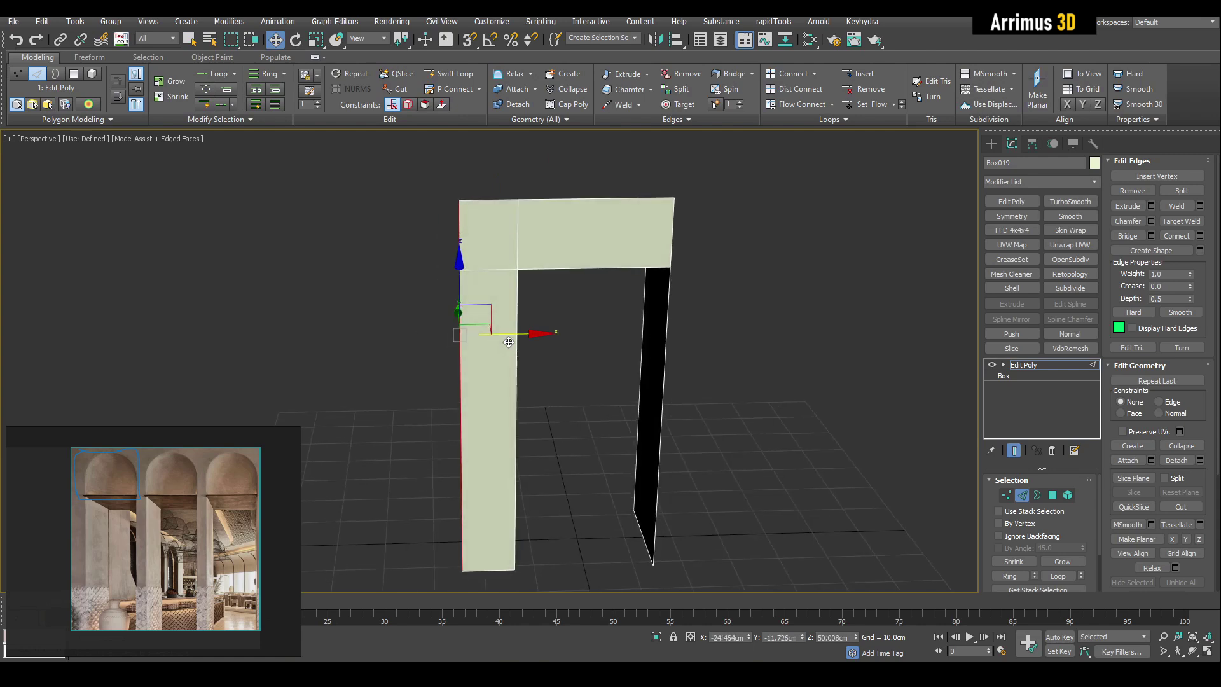
- Connect the horizontal edges of the header and ceiling with a single vertical edge loop through the middle
key("q")
left_click(575, 337)
middle_click_drag(616, 241, 538, 288)
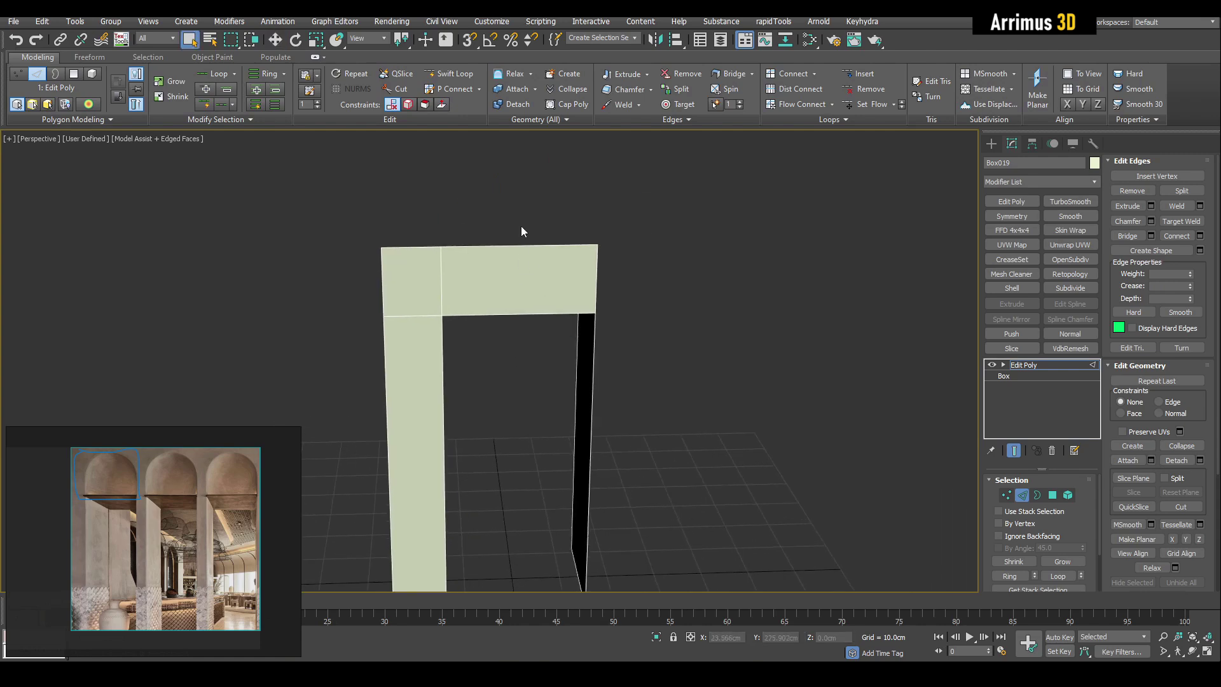
left_click_drag(521, 226, 513, 346)
key("ctrl+shift+e")
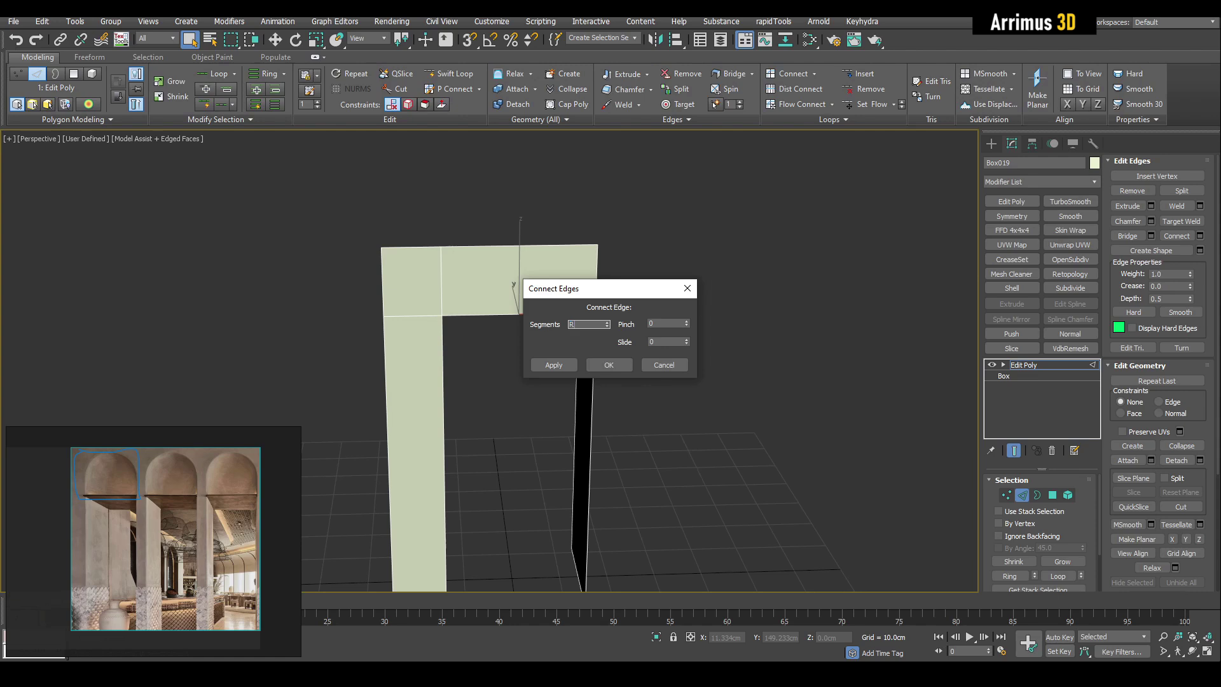
left_click(674, 364)
left_click(541, 246, "ctrl")
key("ctrl+shift+e")
left_click(623, 367)
- Delete the right half of the frame beyond the centre edge loop
middle_click_drag(622, 300, 575, 295)
scroll(574, 295, "down", 3)
left_click_drag(592, 225, 509, 501)
key("Delete")
middle_click_drag(521, 448, 572, 445)
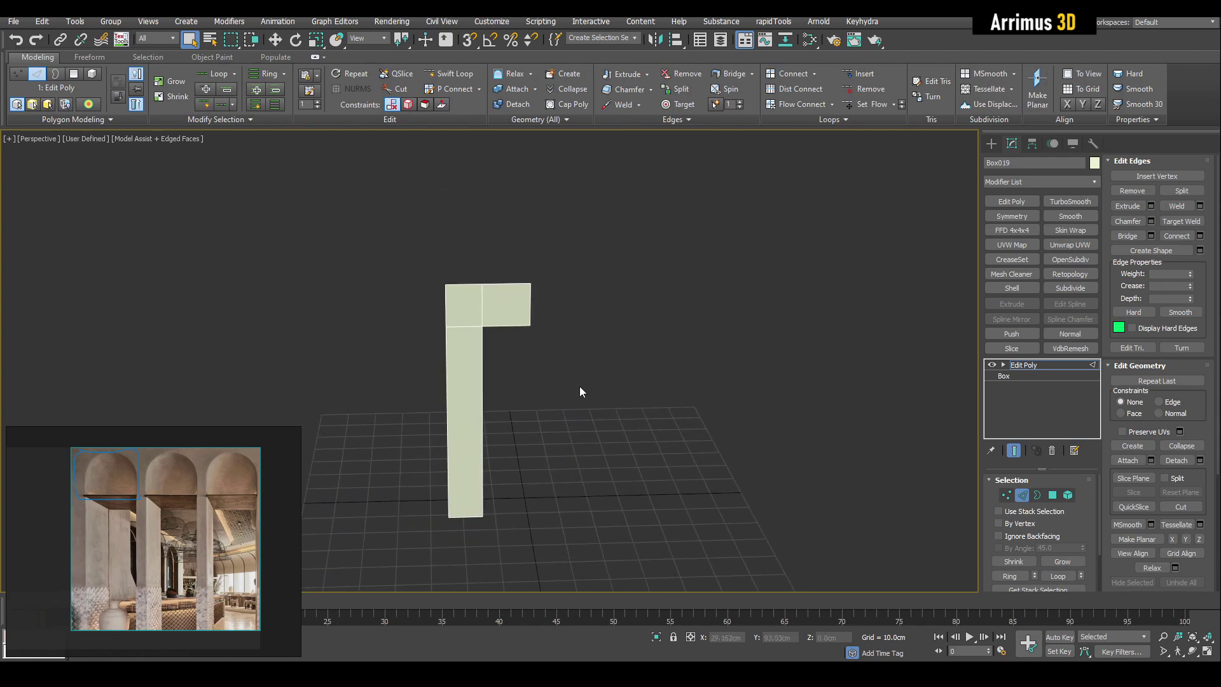
- Mirror the remaining half with a Symmetry modifier on the X axis with Flip enabled
key("2")
middle_click_drag(579, 387, 691, 403)
left_click(1021, 218)
left_click(1015, 518)
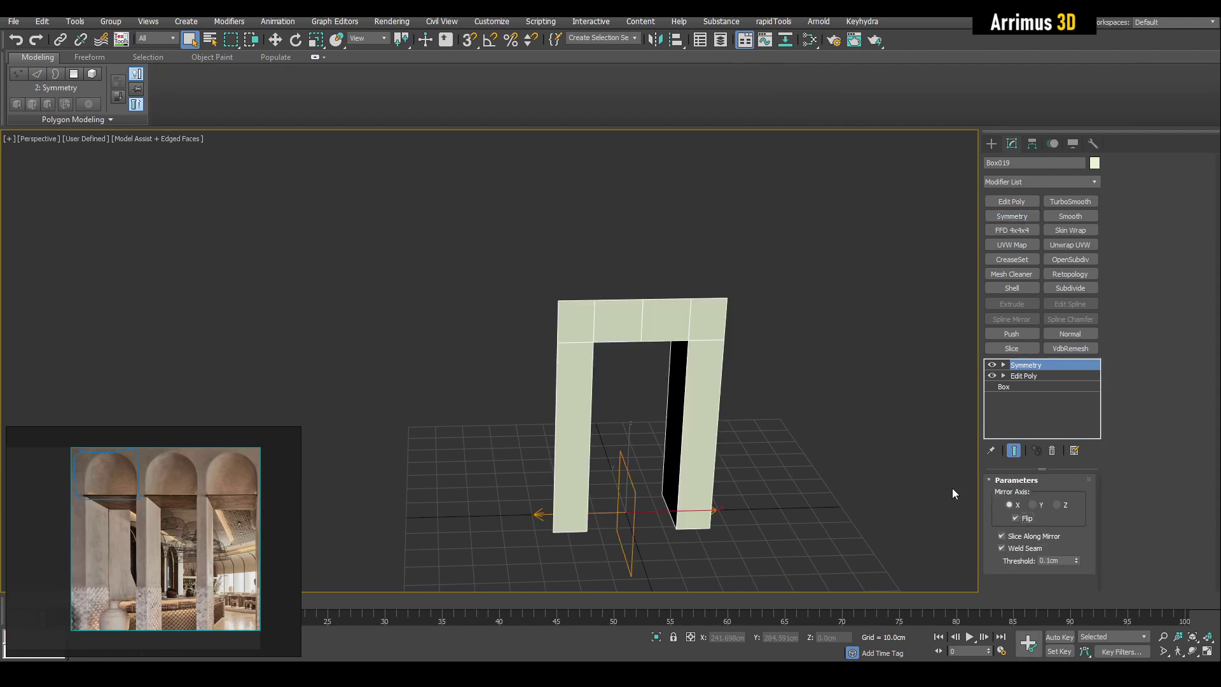
scroll(605, 353, "up", 3)
middle_click_drag(604, 353, 623, 322, "alt")
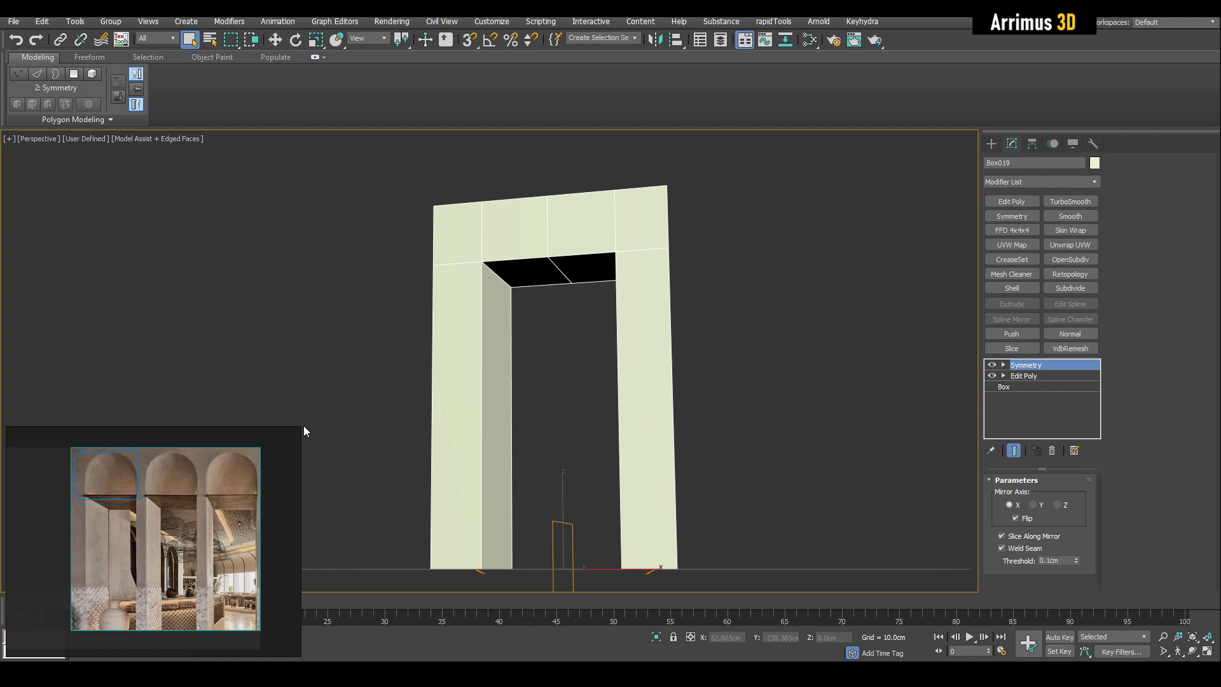
- Enlarge the reference image window and examine the wooden shelf beneath the first arch
left_click_drag(301, 431, 375, 317)
scroll(123, 470, "up", 4)
scroll(123, 471, "up", 3)
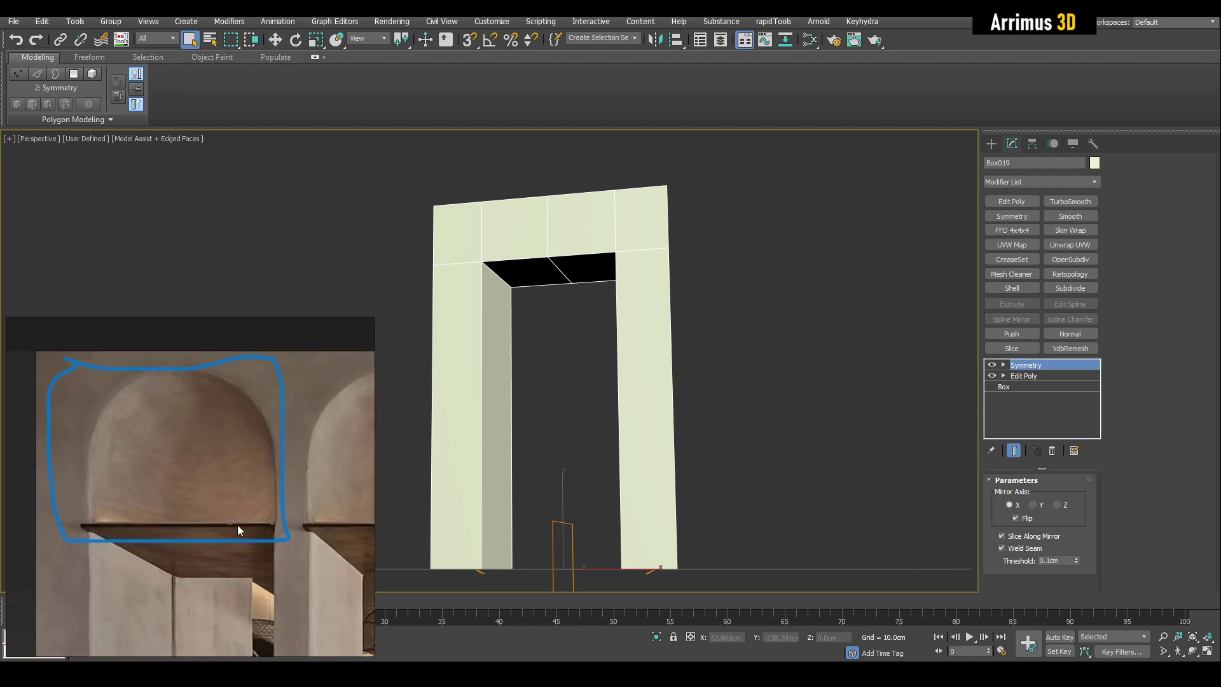
scroll(86, 540, "up", 4)
- Return to the Edit Poly level below Symmetry and show only the unmirrored half of the frame
middle_click_drag(430, 452, 719, 356, "alt")
left_click(1048, 377)
scroll(536, 315, "up", 3)
scroll(536, 315, "up", 2)
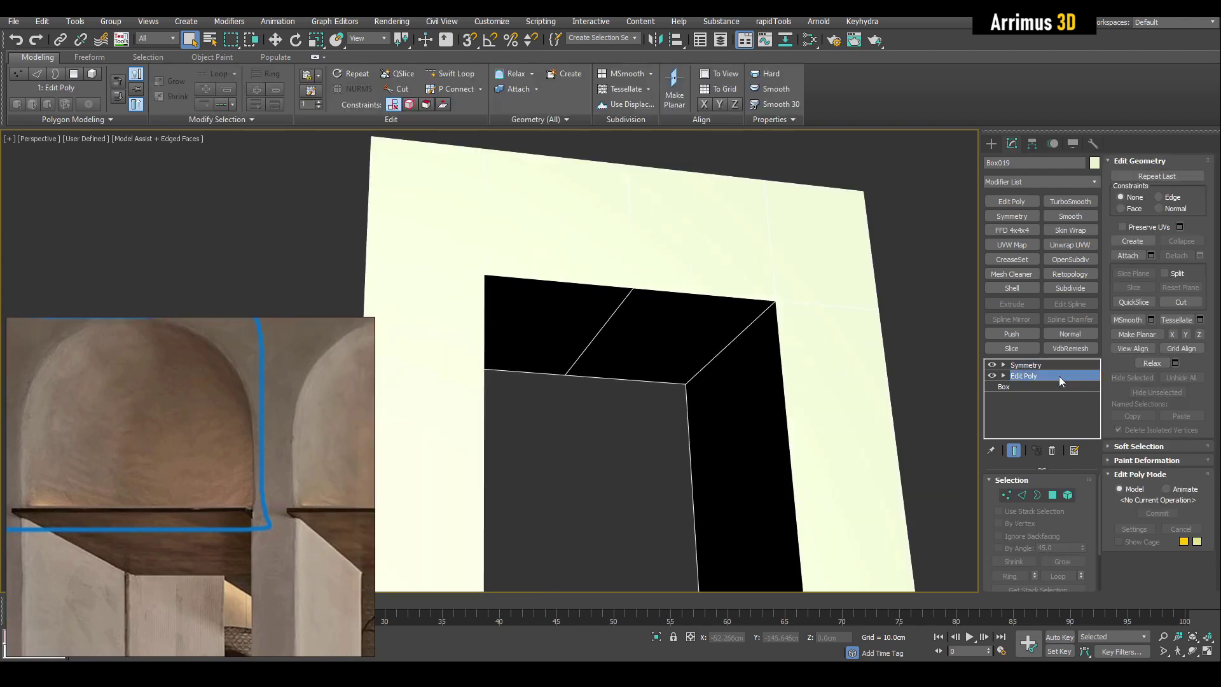
left_click(1025, 365)
right_click(1033, 365)
left_click(1058, 418)
left_click(1025, 375)
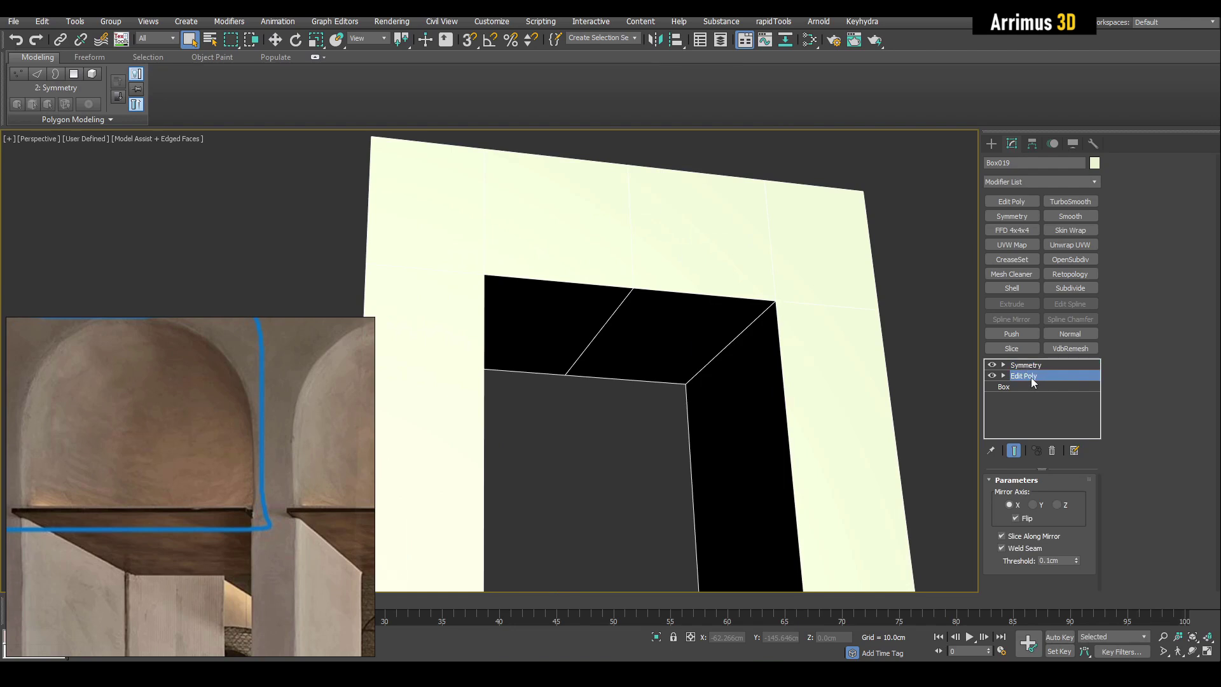
key("3")
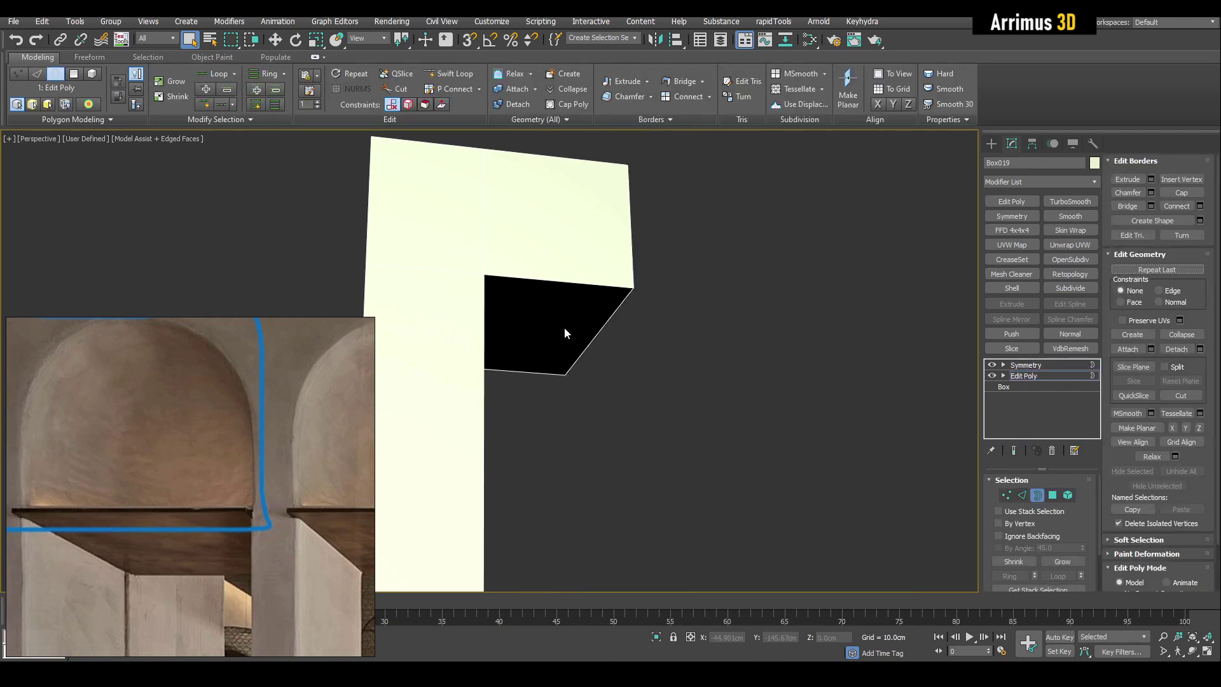
- Detach the ceiling polygon of the opening as a clone to start the shelf
key("4")
left_click(563, 327)
middle_click_drag(563, 327, 547, 334, "alt")
key("alt+d")
left_click(643, 337)
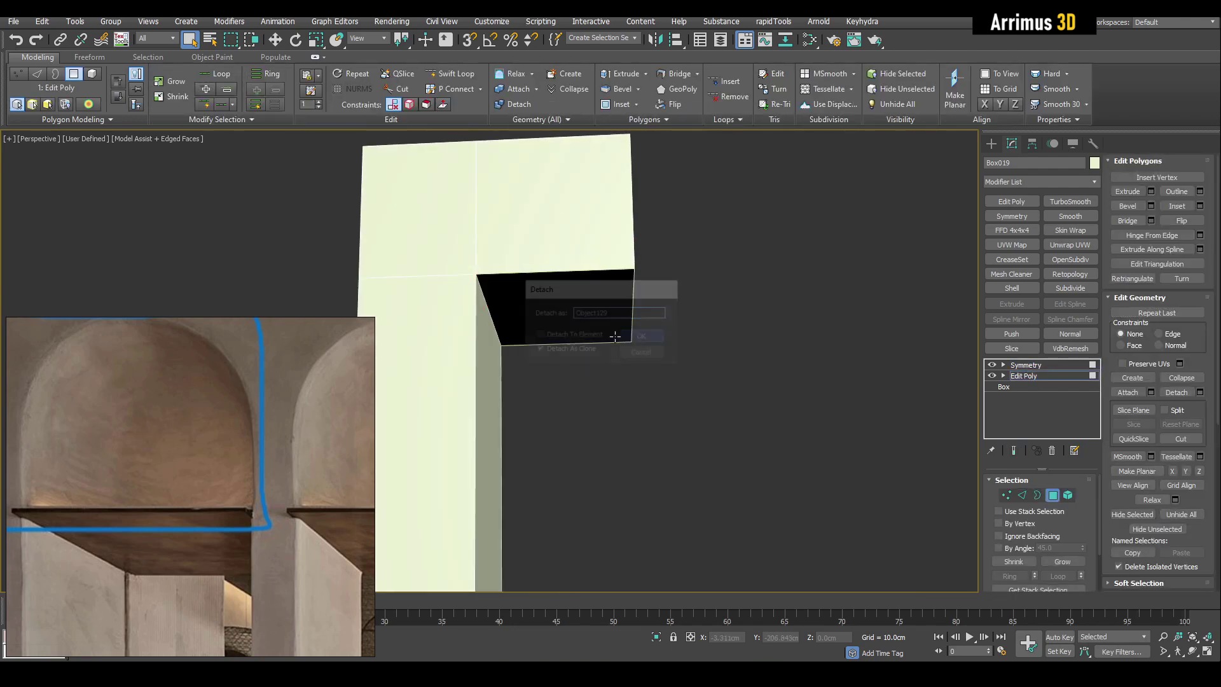
- Select the detached ceiling panel and change its object color to dark yellow
left_click(555, 307)
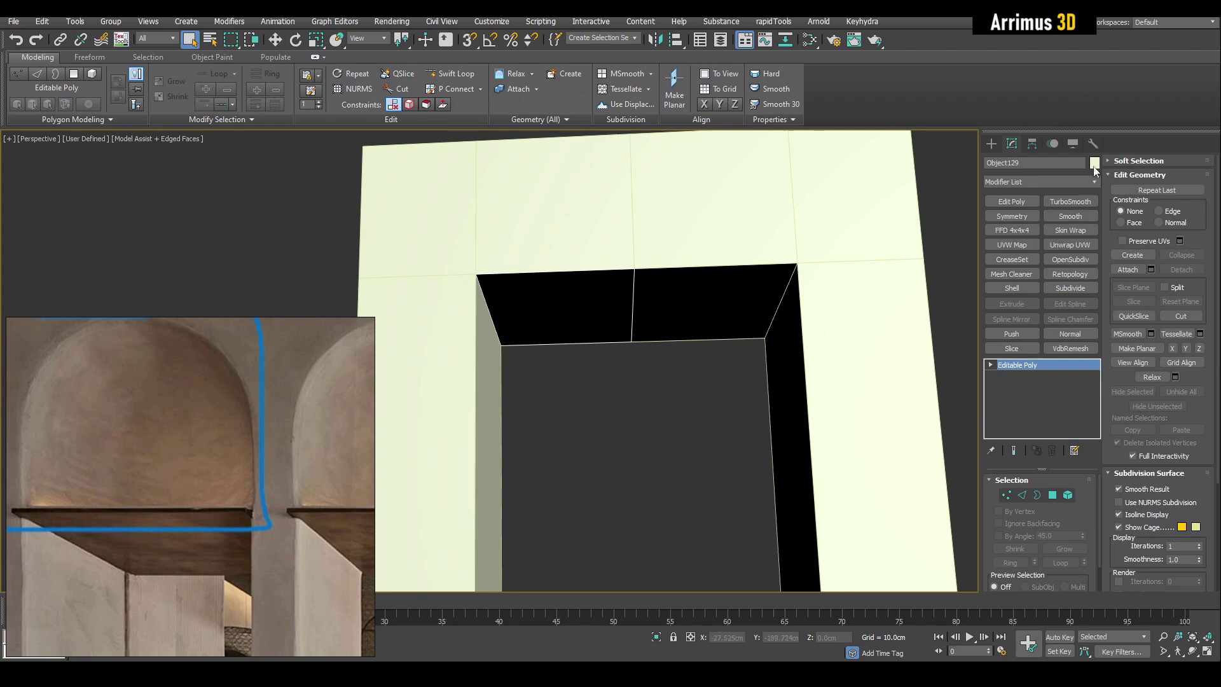
left_click(1093, 163)
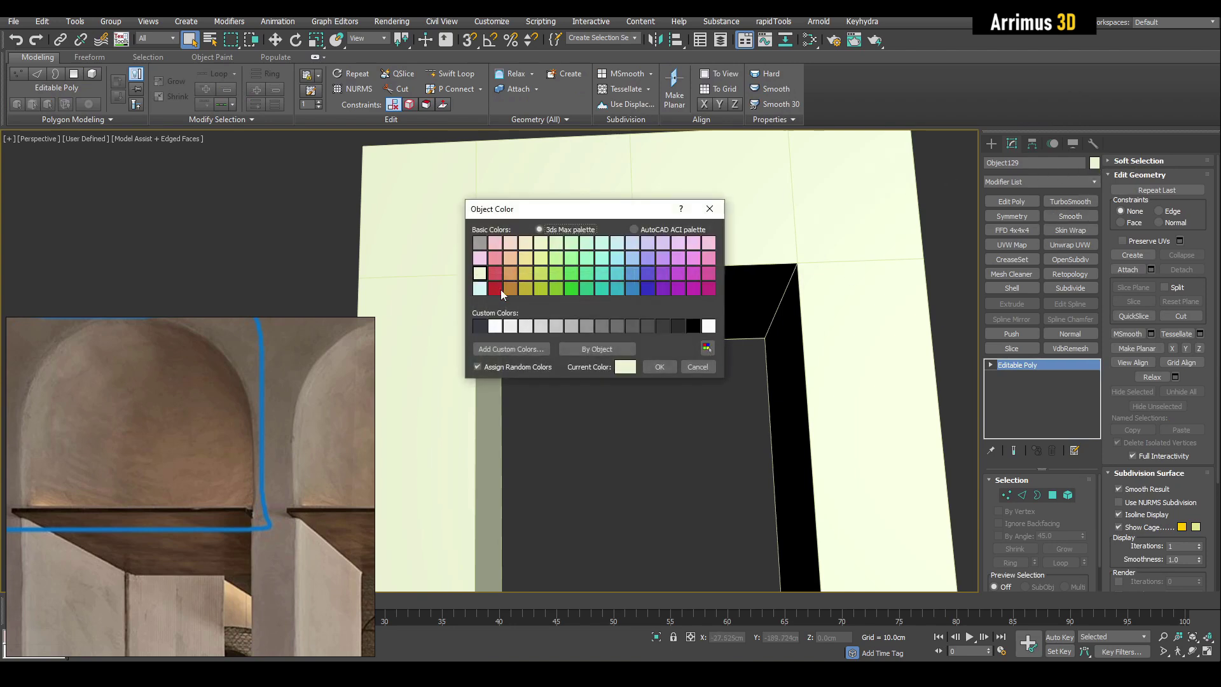
left_click(526, 290)
left_click(656, 368)
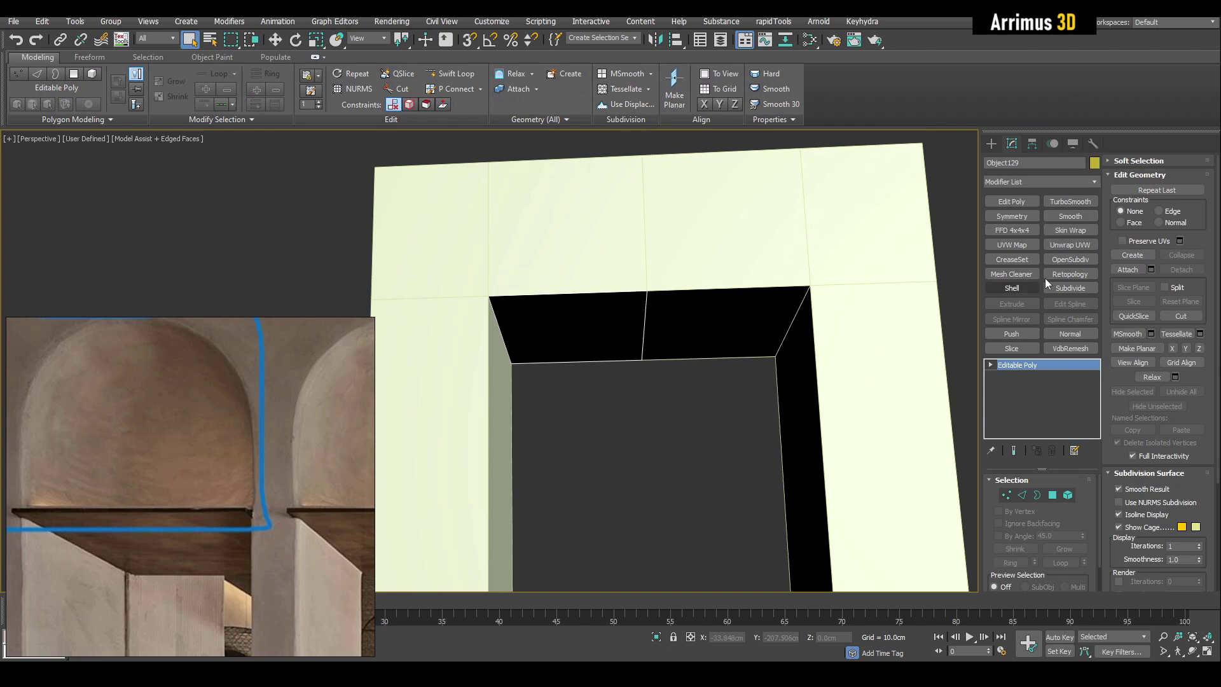
- Give the panel thickness with a Shell modifier and add an Edit Poly modifier above it
left_click(1028, 288)
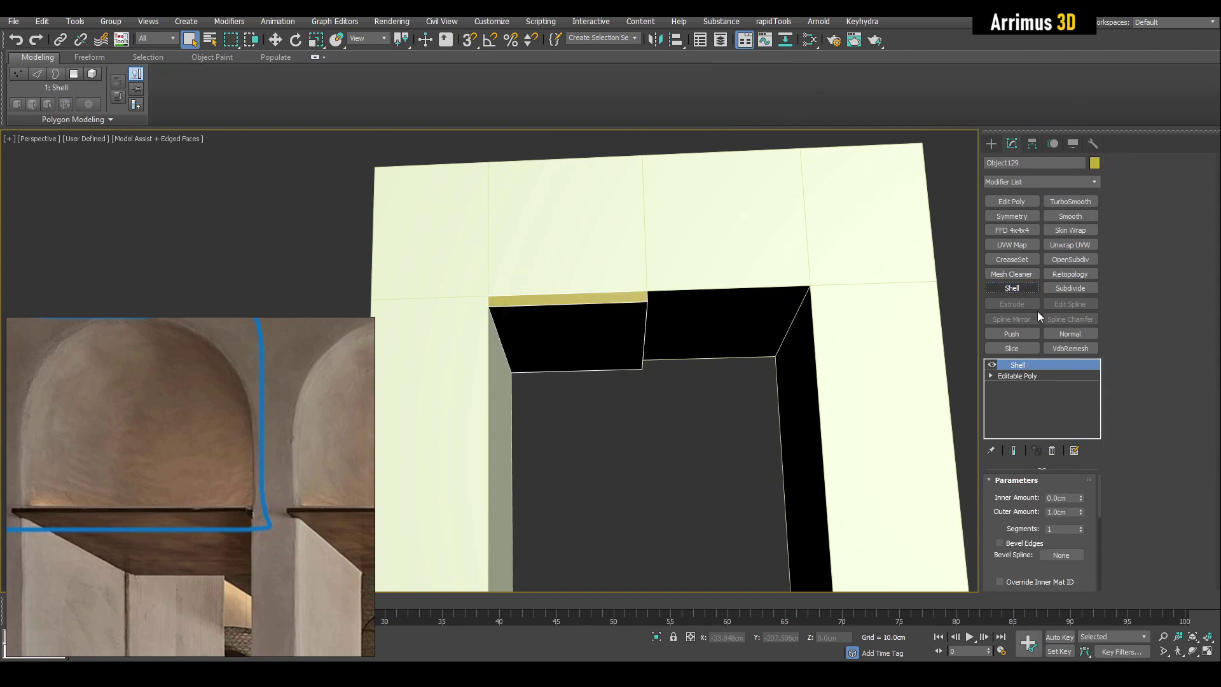
key("shift+e")
middle_click_drag(660, 285, 665, 286)
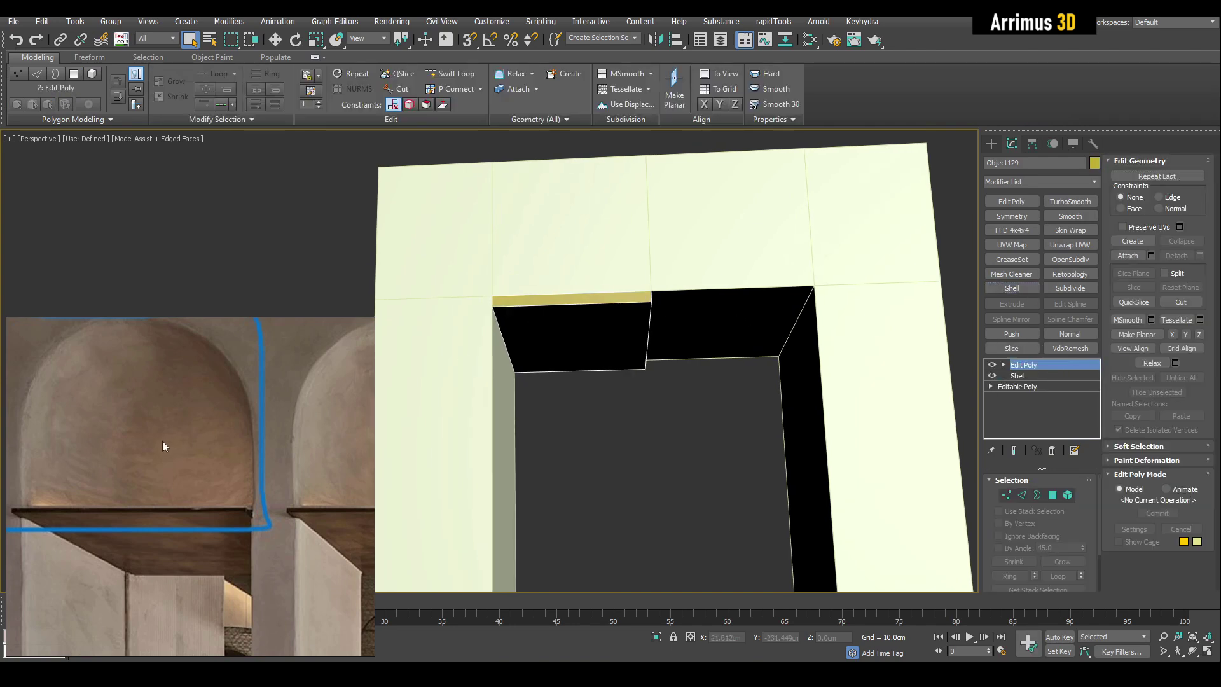
- Move the vertices at the shelf's outer end slightly outward past the opening's side wall
middle_click_drag(39, 522, 192, 476)
scroll(193, 476, "up", 5)
scroll(610, 363, "down", 3)
middle_click_drag(608, 356, 604, 400)
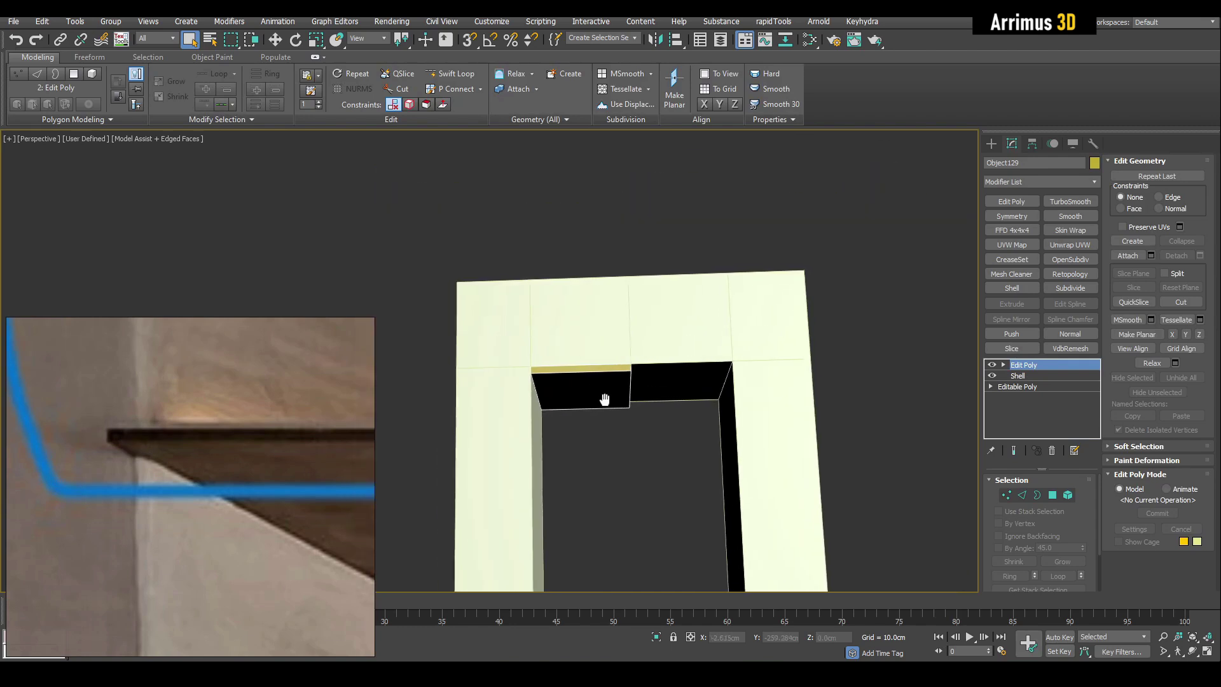
key("1")
left_click_drag(512, 351, 563, 464)
key("w")
scroll(183, 449, "up", 2)
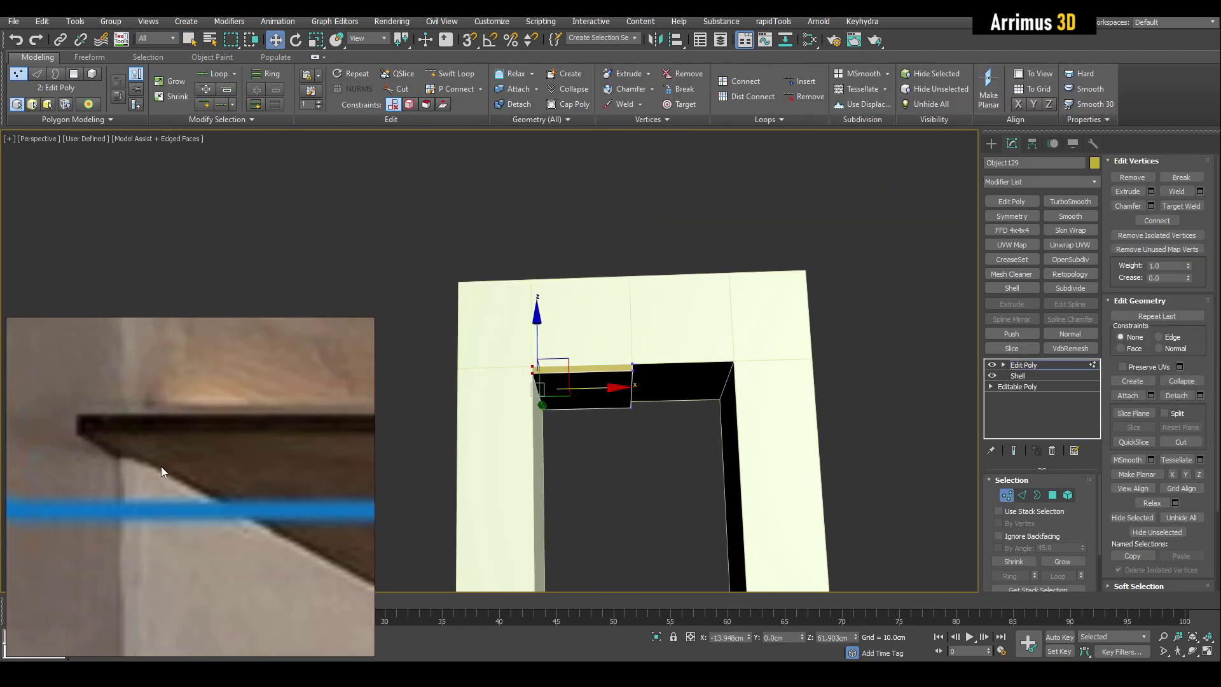
scroll(542, 360, "up", 4)
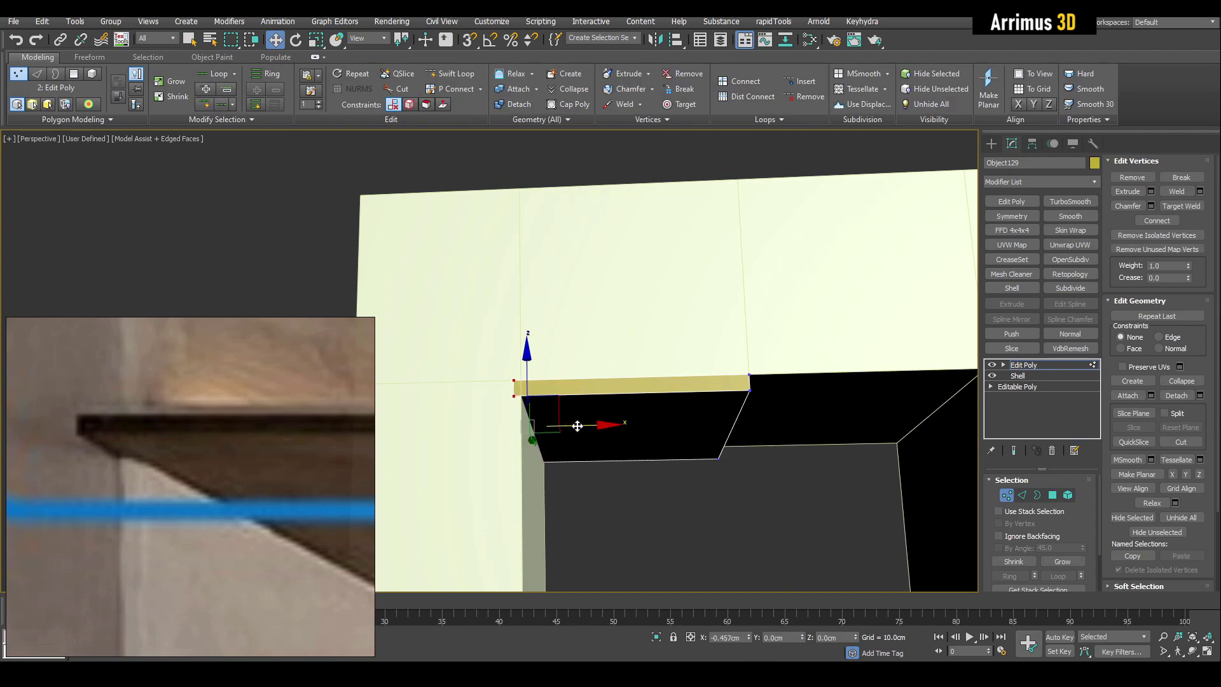
middle_click_drag(578, 425, 575, 370, "alt")
- Pull the shelf's front edges forward so the shelf projects beyond the frame's face
key("2")
left_click_drag(577, 341, 597, 437)
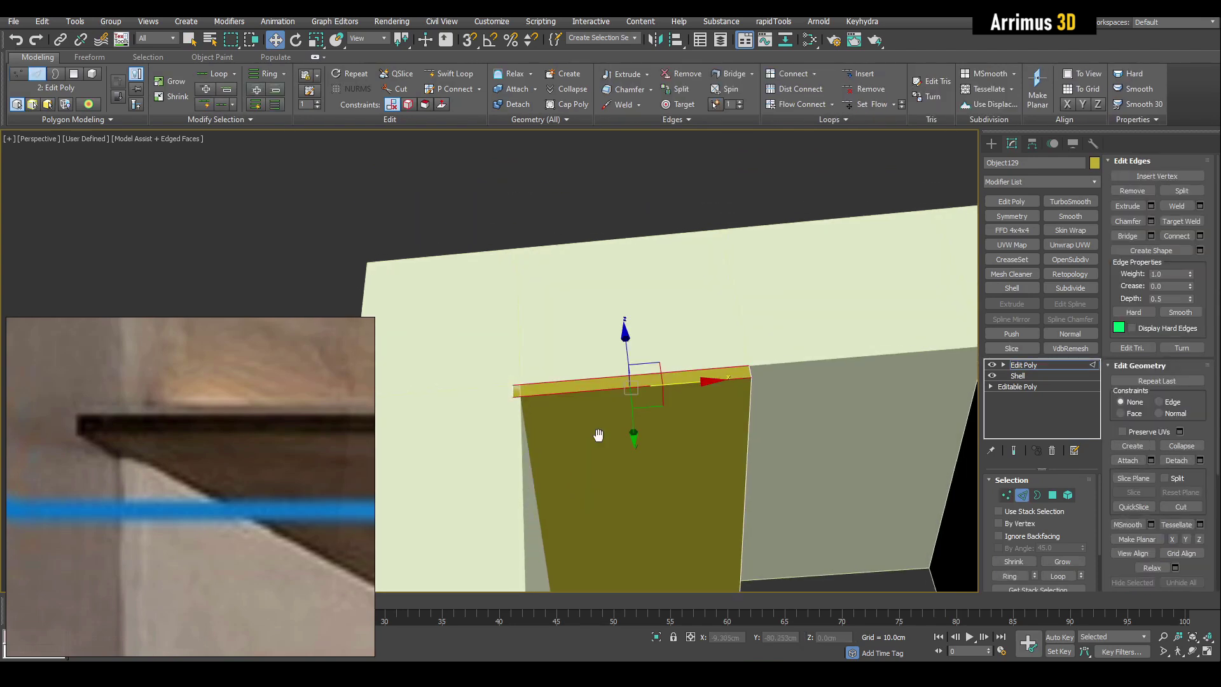
middle_click_drag(597, 435, 600, 420)
left_click_drag(635, 412, 636, 371)
middle_click_drag(635, 370, 628, 391, "alt")
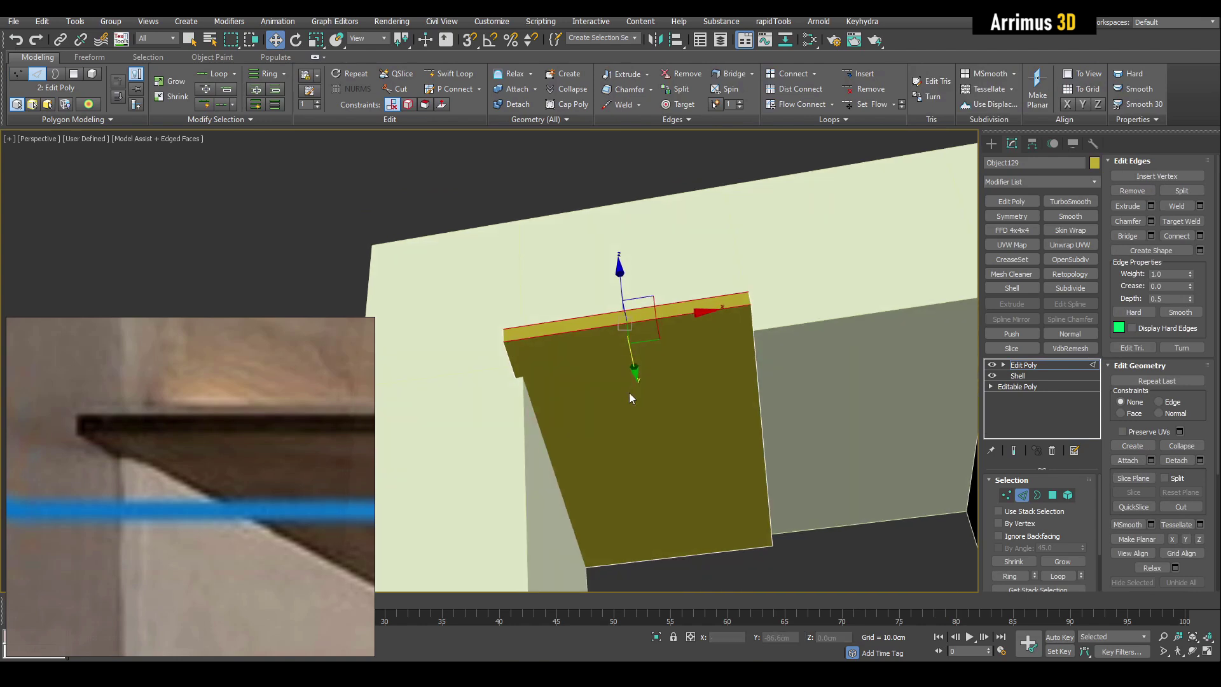
- Raise the shelf's bottom polygon slightly to make the shelf thinner
key("4")
left_click(633, 403)
left_click_drag(648, 399, 648, 394)
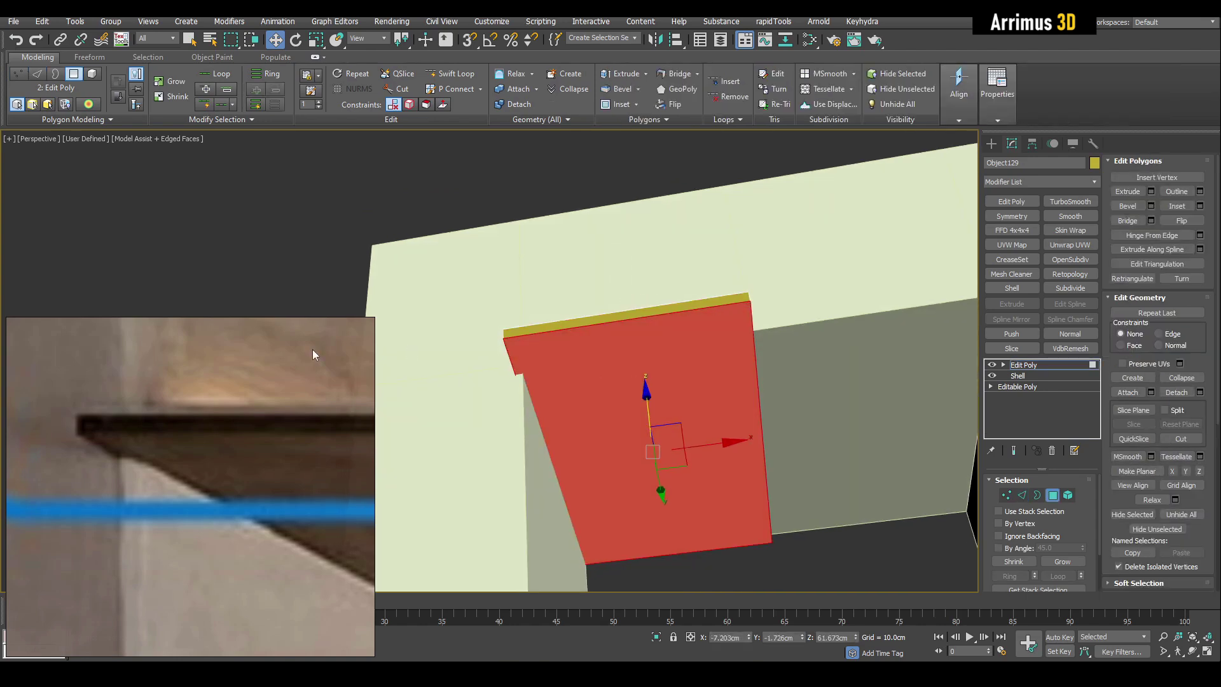
middle_click_drag(647, 356, 644, 422, "alt")
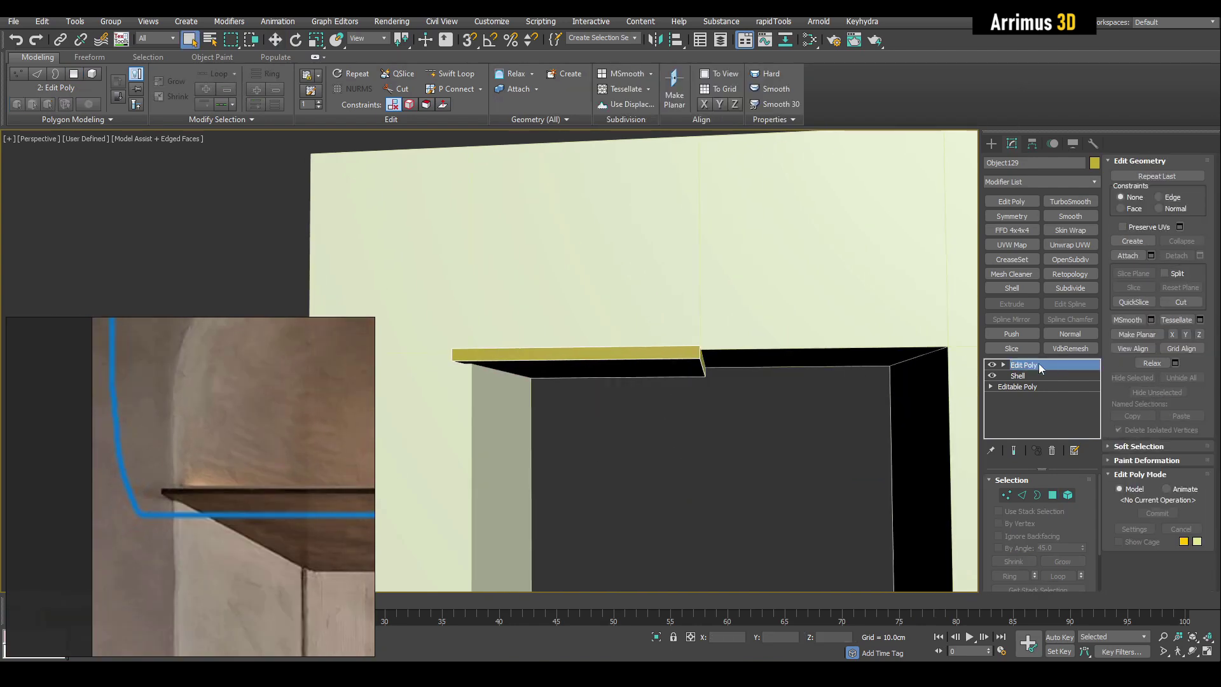
- Paste the copied Symmetry modifier onto the shelf above its Edit Poly, and deselect the shelf
right_click(1039, 364)
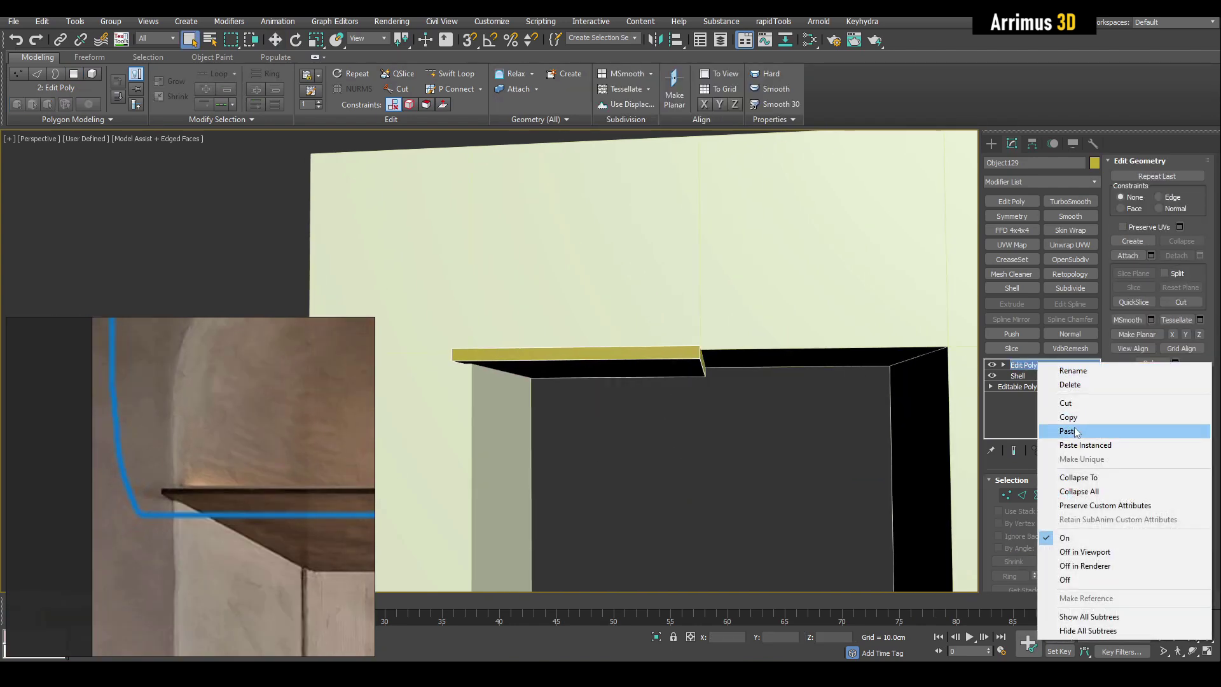
left_click(1066, 431)
middle_click_drag(962, 441, 647, 410, "alt")
left_click(712, 425)
scroll(712, 424, "down", 5)
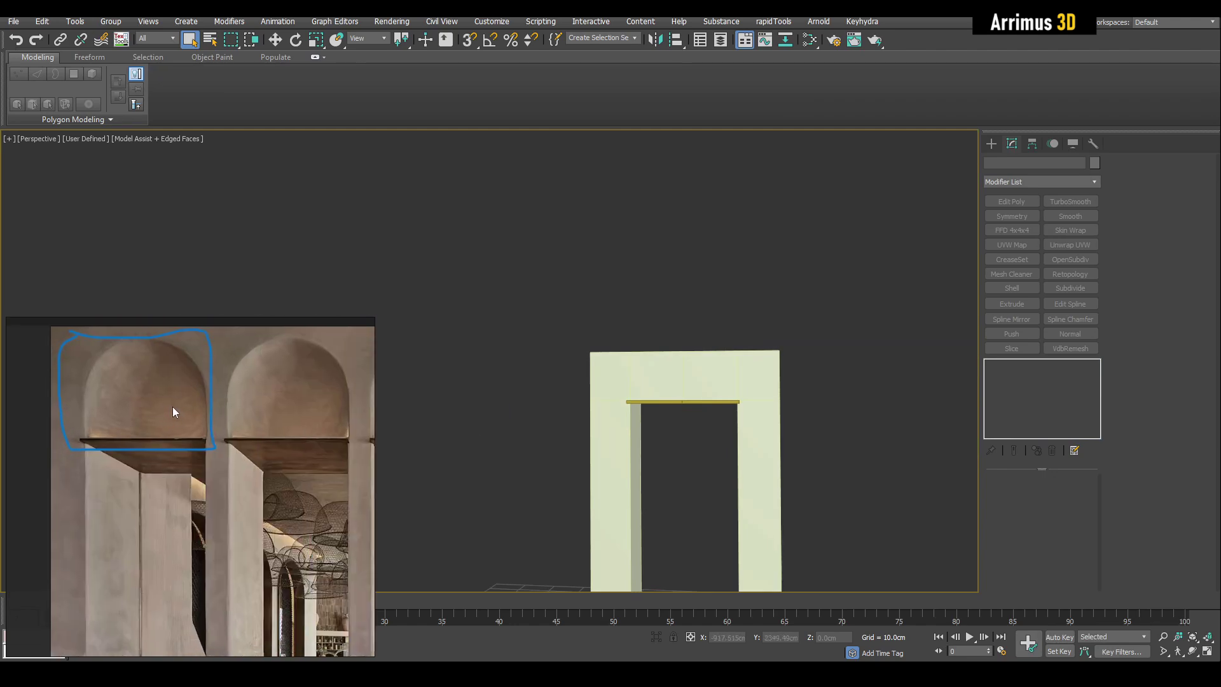
scroll(692, 414, "down", 3)
middle_click_drag(611, 381, 550, 405, "alt")
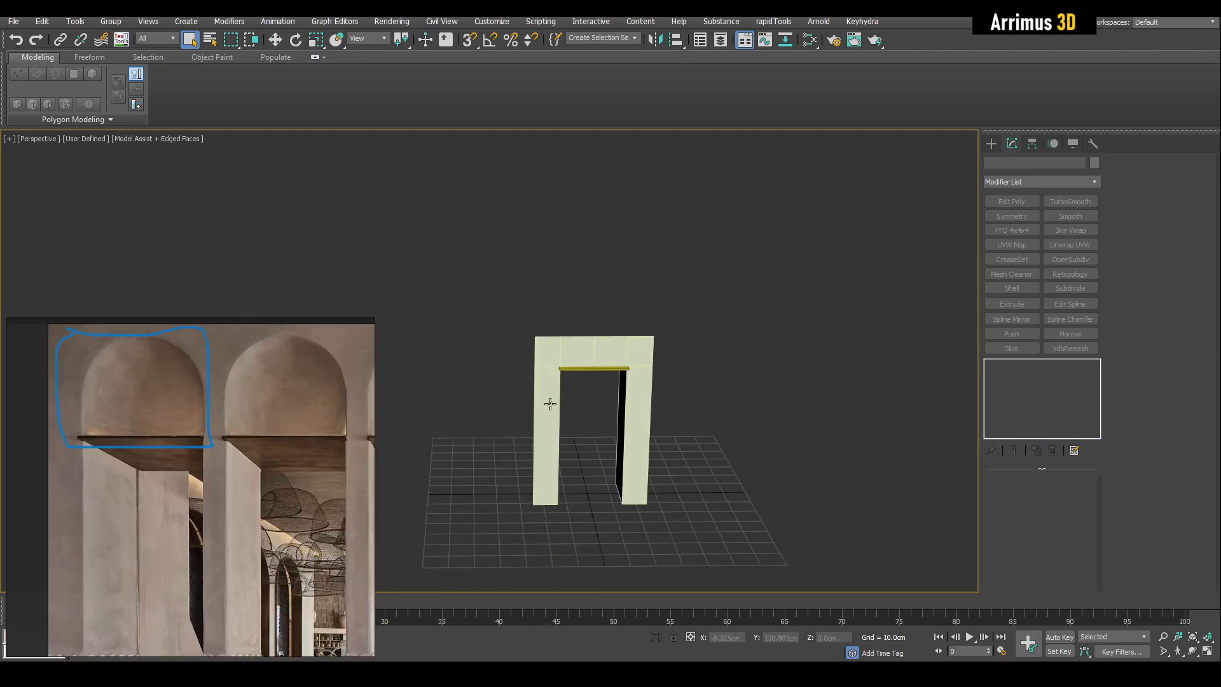
- In the frame's Edit Poly below Symmetry, move the outer vertical edges inward to narrow the pillar
left_click(550, 405)
middle_click_drag(250, 393, 206, 383)
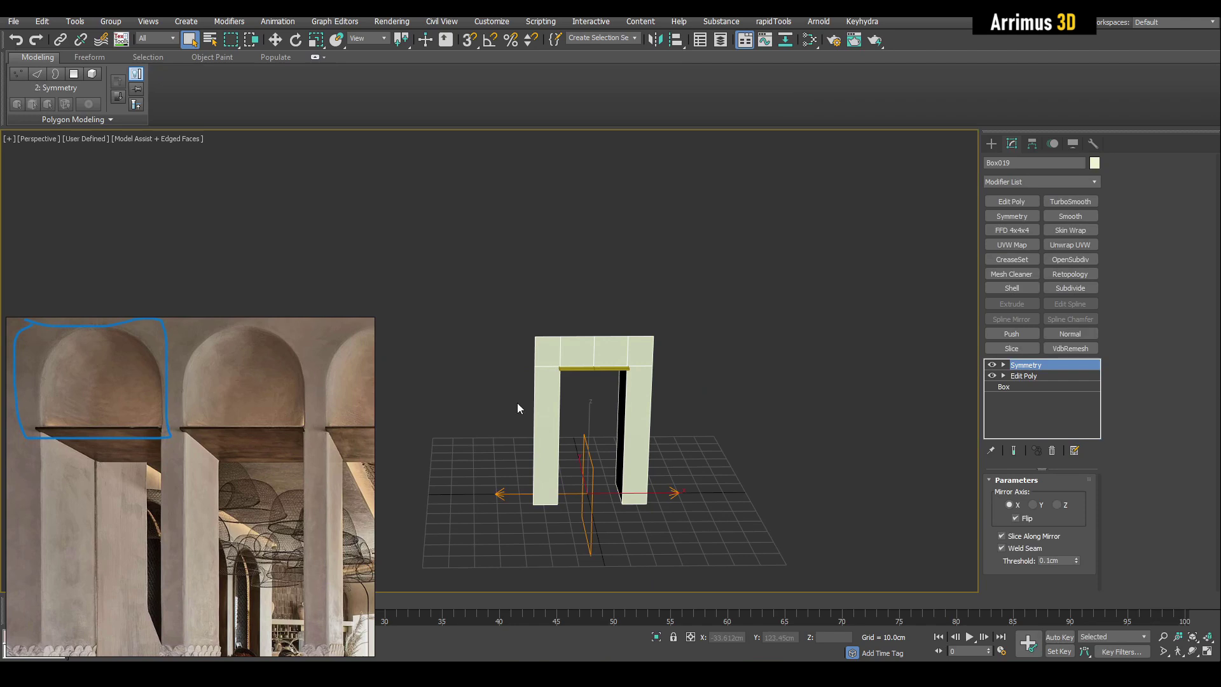
left_click(1023, 375)
scroll(555, 375, "up", 3)
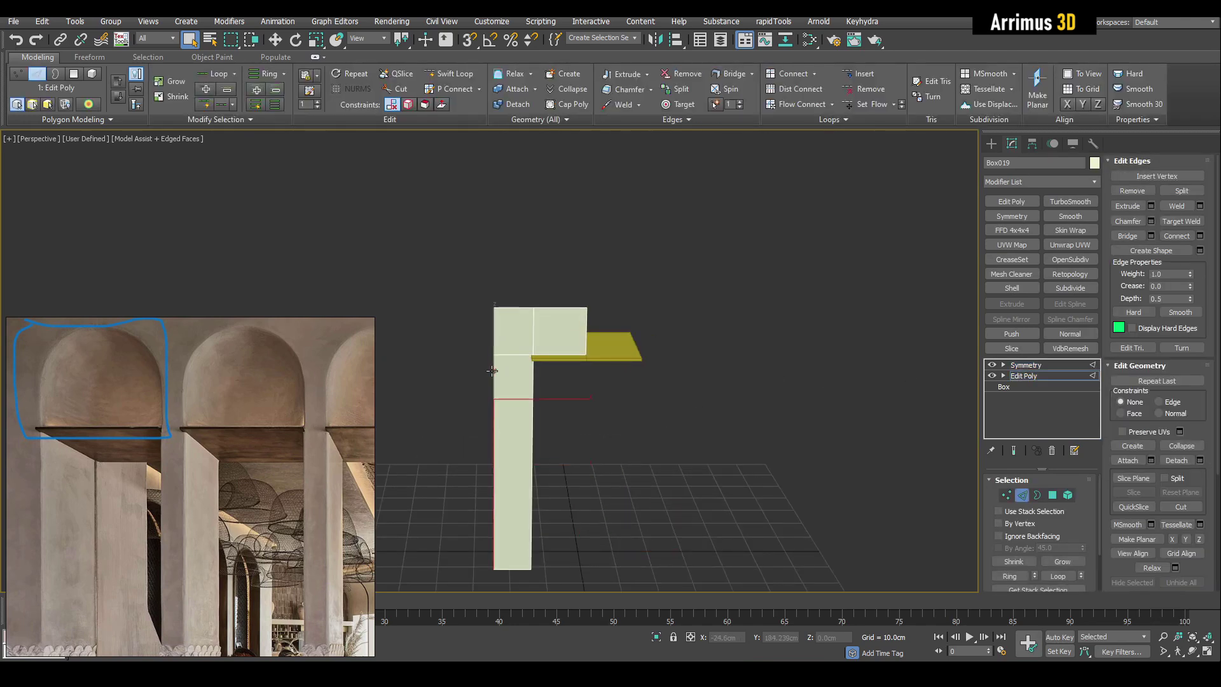
key("w")
left_click_drag(555, 400, 582, 402)
- Add another Edit Poly modifier below Symmetry and raise the frame's top edges to make the front face above the shelf taller
key("2")
key("shift+e")
key("q")
middle_click_drag(586, 373, 559, 371)
key("1")
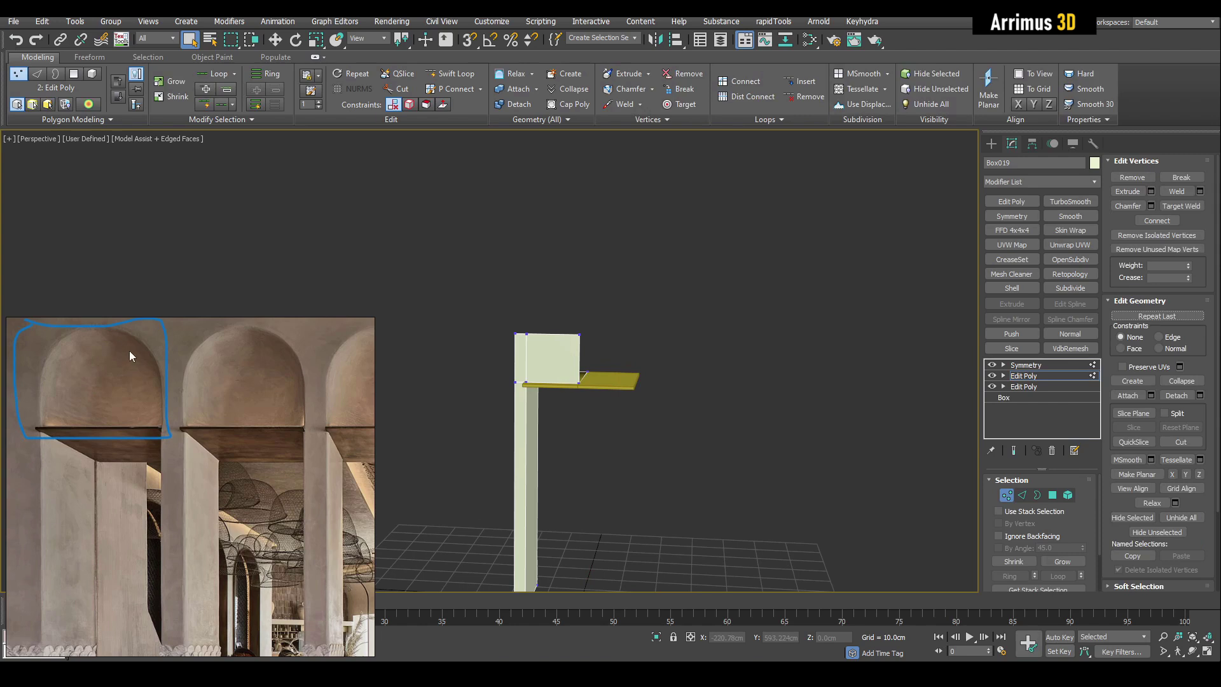
middle_click_drag(331, 382, 490, 327, "alt")
key("2")
double_click(550, 336)
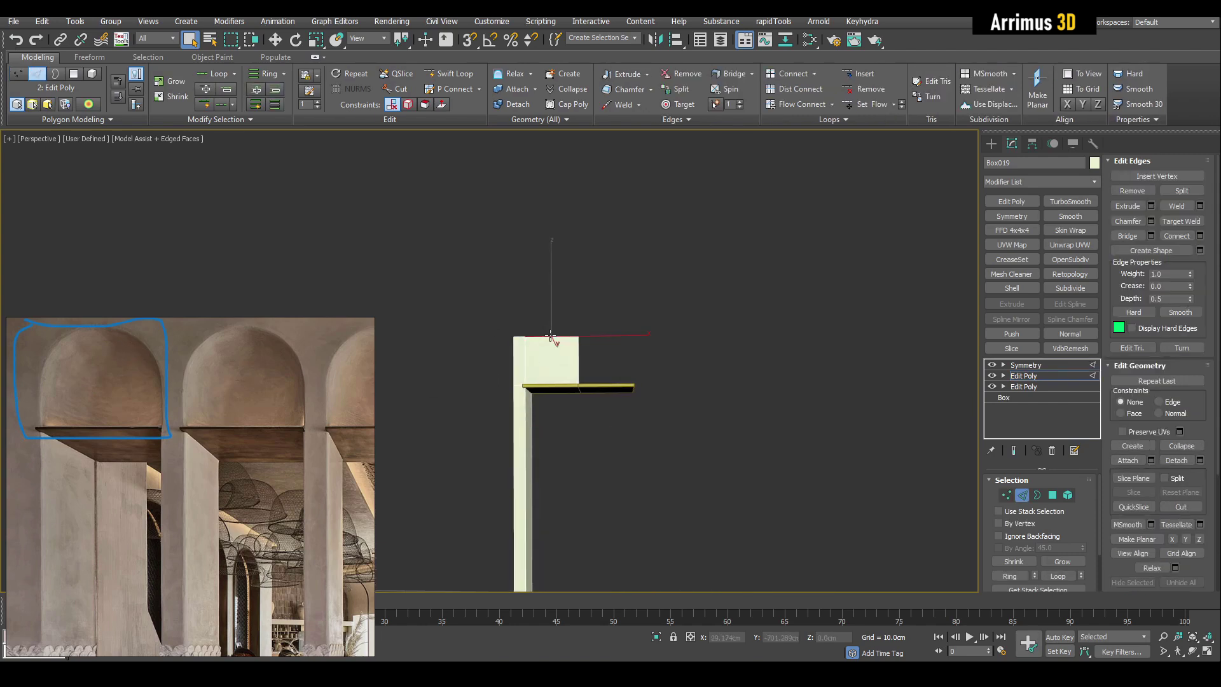
key("w")
left_click_drag(535, 292, 538, 224)
middle_click_drag(537, 224, 537, 300, "alt")
- Extend the frame's top edges upward into a new strip of polygons above the tall front face
scroll(536, 300, "up", 4)
left_click_drag(535, 286, 535, 256, "shift")
middle_click_drag(538, 282, 525, 246)
left_click(665, 318)
key("q")
middle_click_drag(602, 329, 560, 407)
- Extrude the large front polygon above the shelf backward to form a recessed niche
key("4")
left_click(569, 338)
key("w")
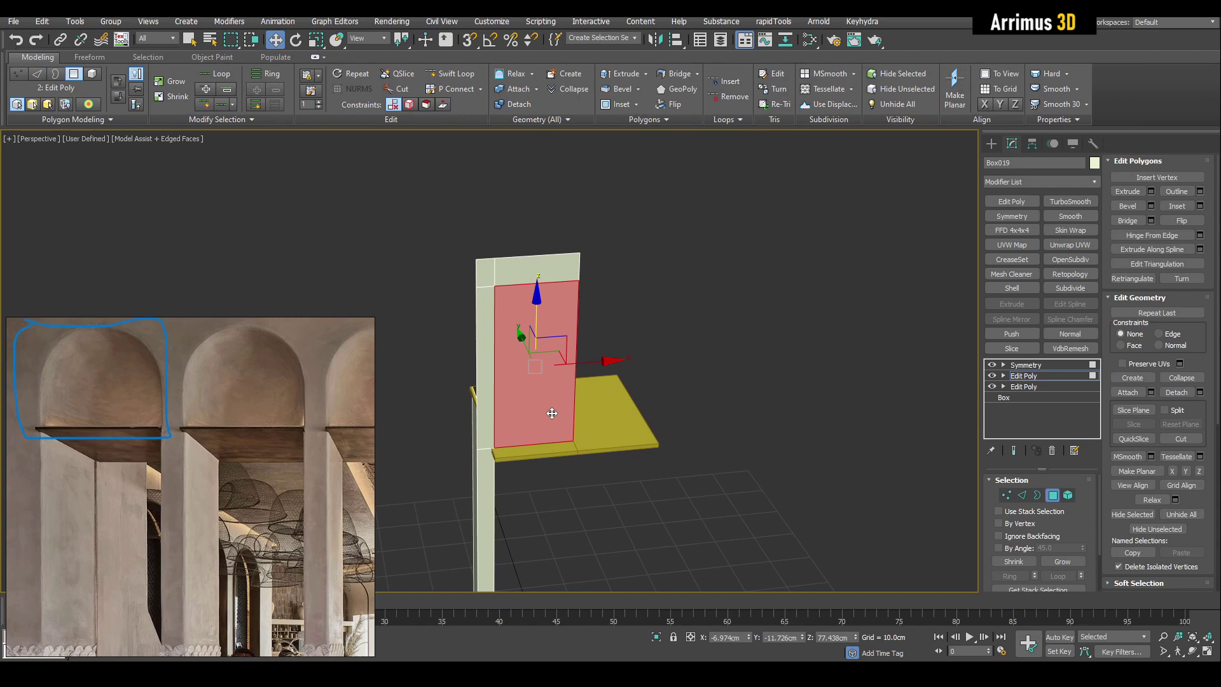
scroll(566, 401, "up", 2)
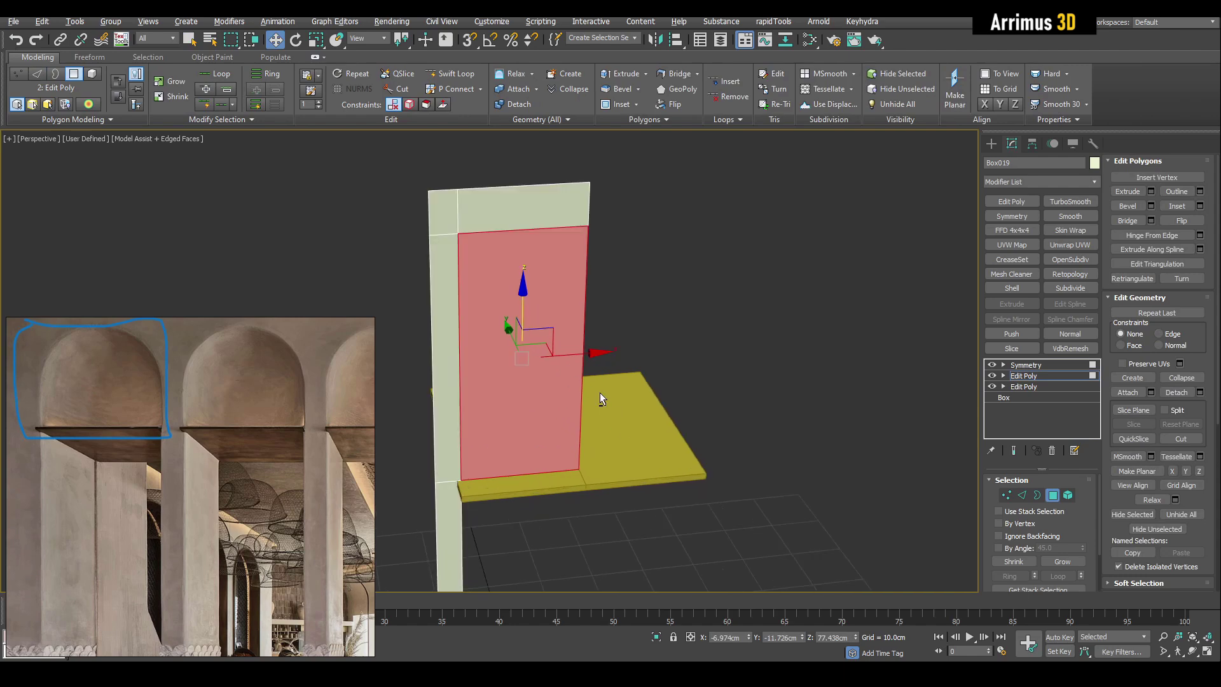
middle_click_drag(600, 396, 547, 369, "alt")
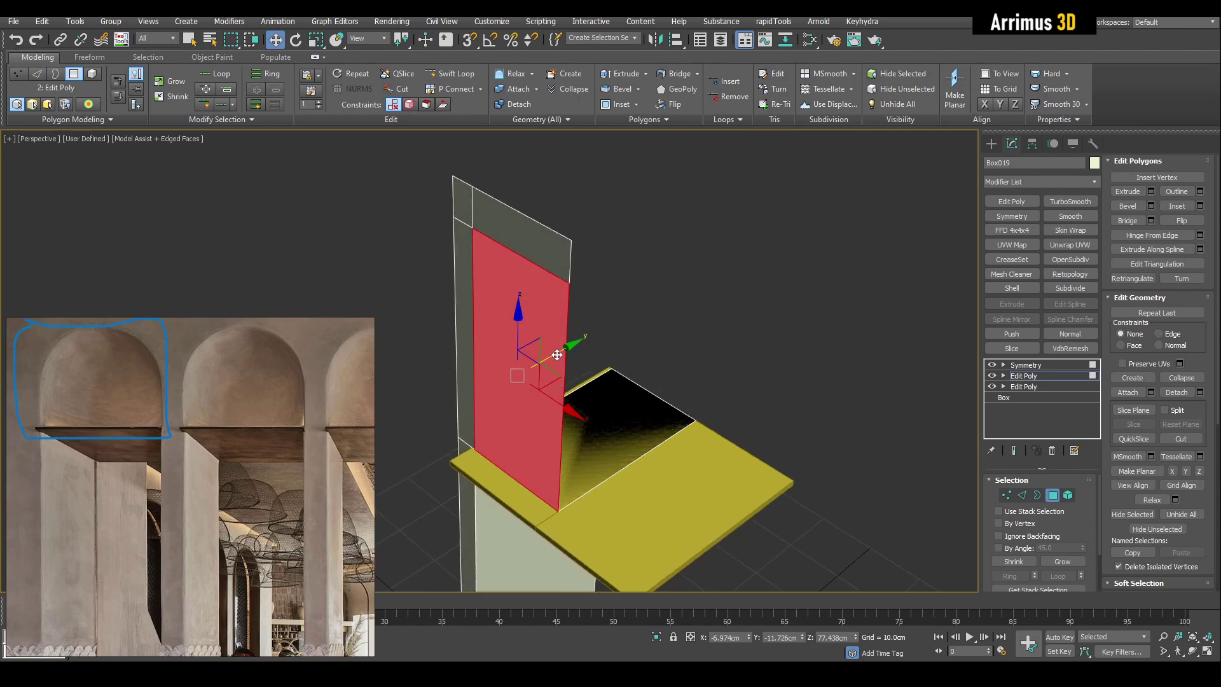
left_click_drag(556, 355, 605, 335, "shift")
key("4")
key("q")
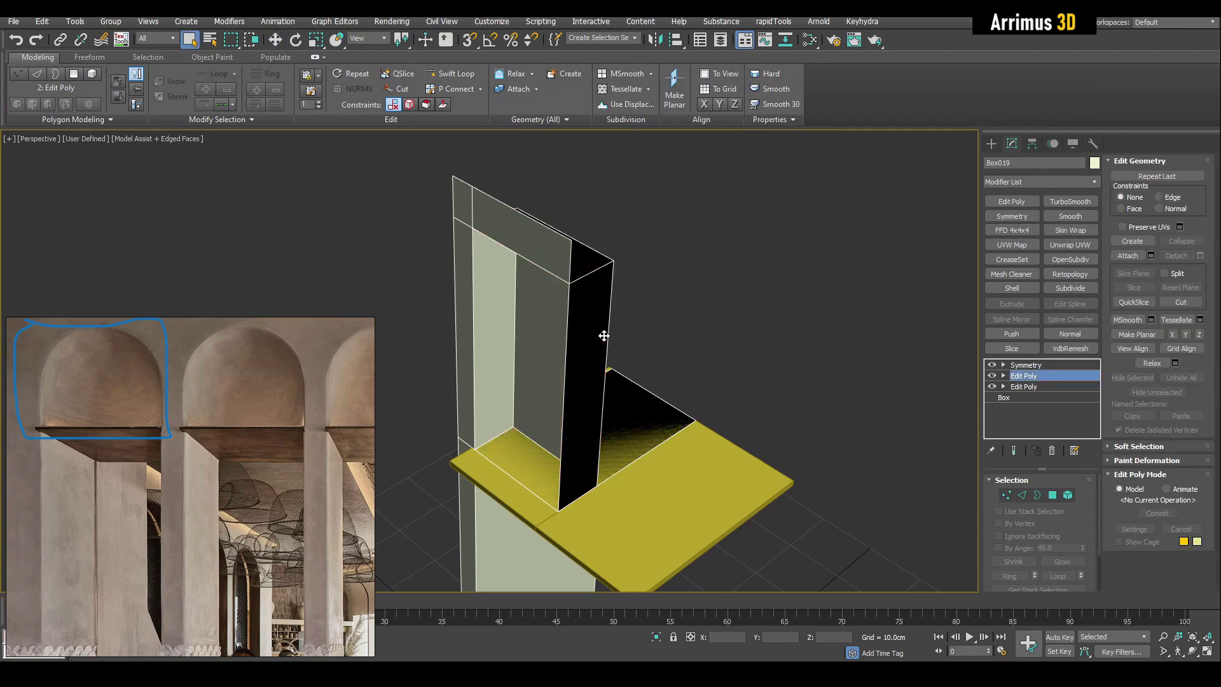
- Isolate the frame and add a third Edit Poly modifier below Symmetry
key("alt+q")
middle_click_drag(546, 421, 543, 355, "alt")
scroll(542, 354, "up", 4)
key("ctrl+e")
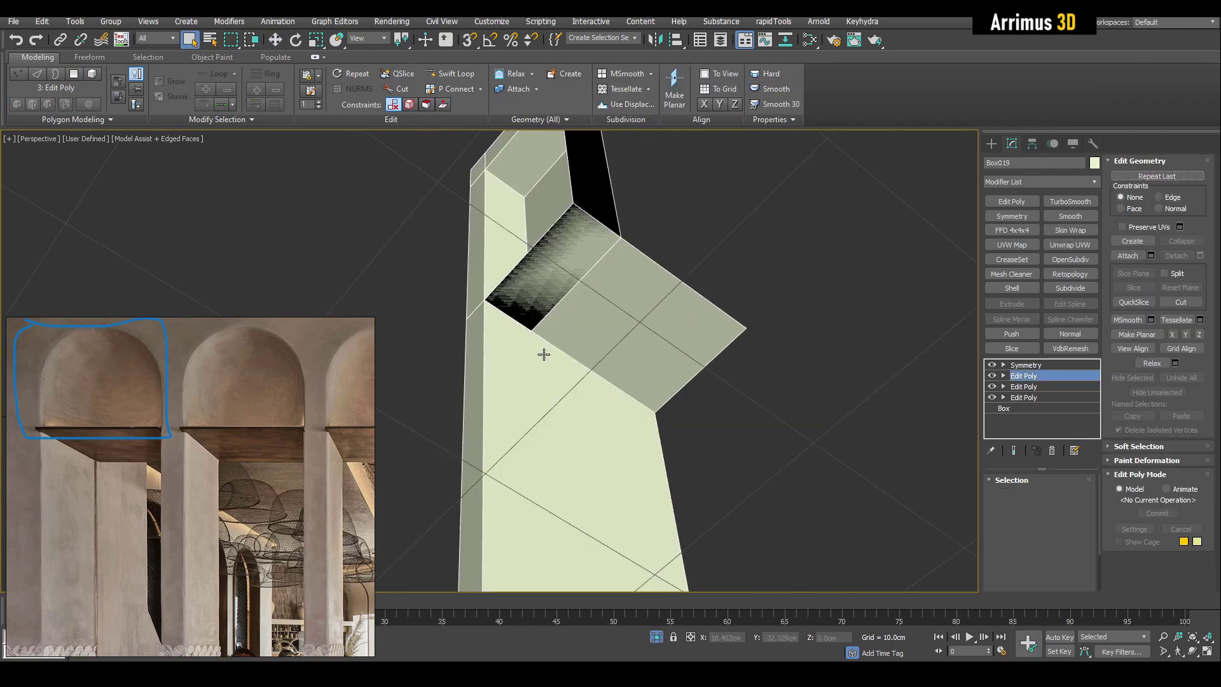
- Insert an edge loop across the ceiling and pillar side in line with the niche's back wall, and delete the overlapping faces beneath the niche
key("1")
scroll(541, 347, "up", 2)
key("alt+1")
left_click(528, 330)
key("2")
key("w")
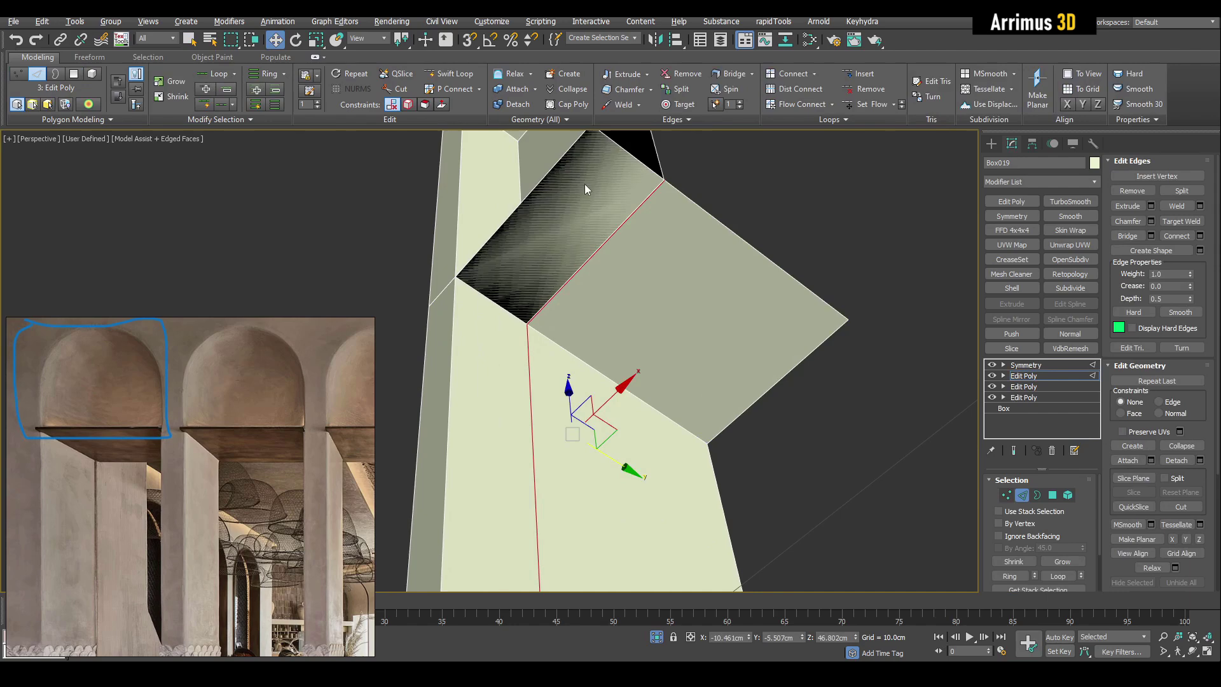
middle_click_drag(585, 153, 563, 223)
- Target weld the ceiling vertex at the symmetry centre to the matching lower back vertex of the niche
key("1")
key("ctrl+shift+w")
left_click(565, 203)
left_click(639, 256)
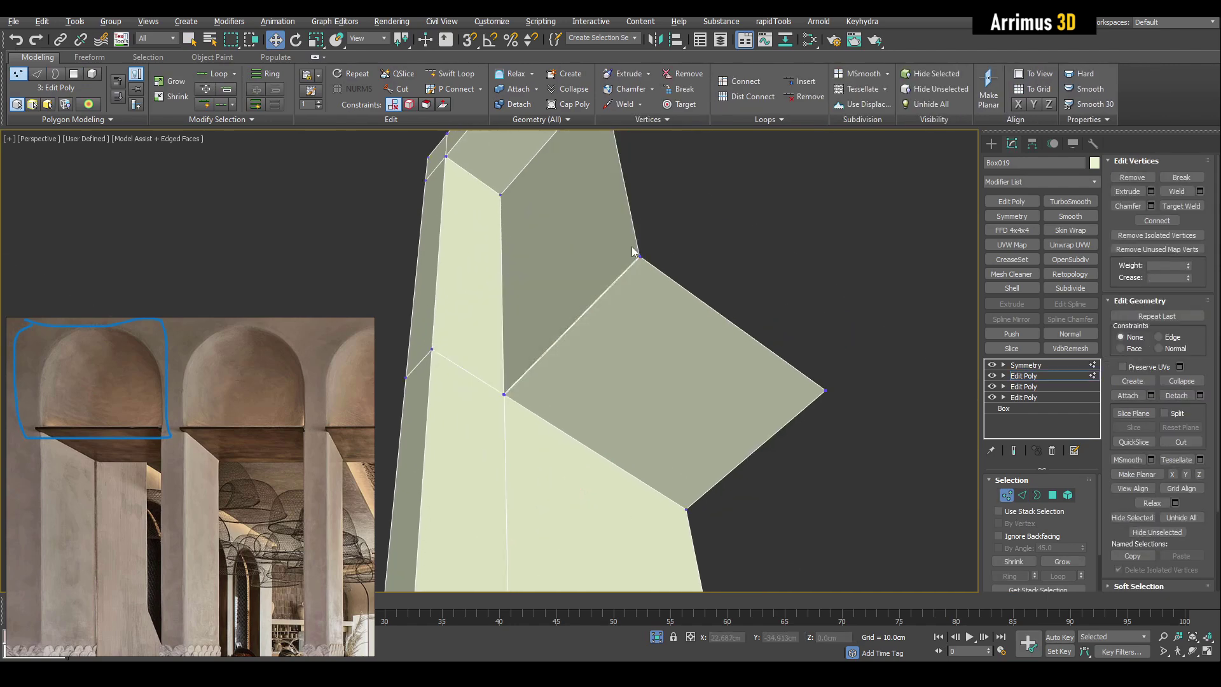
scroll(643, 262, "up", 3)
key("ctrl+shift+w")
left_click(639, 255)
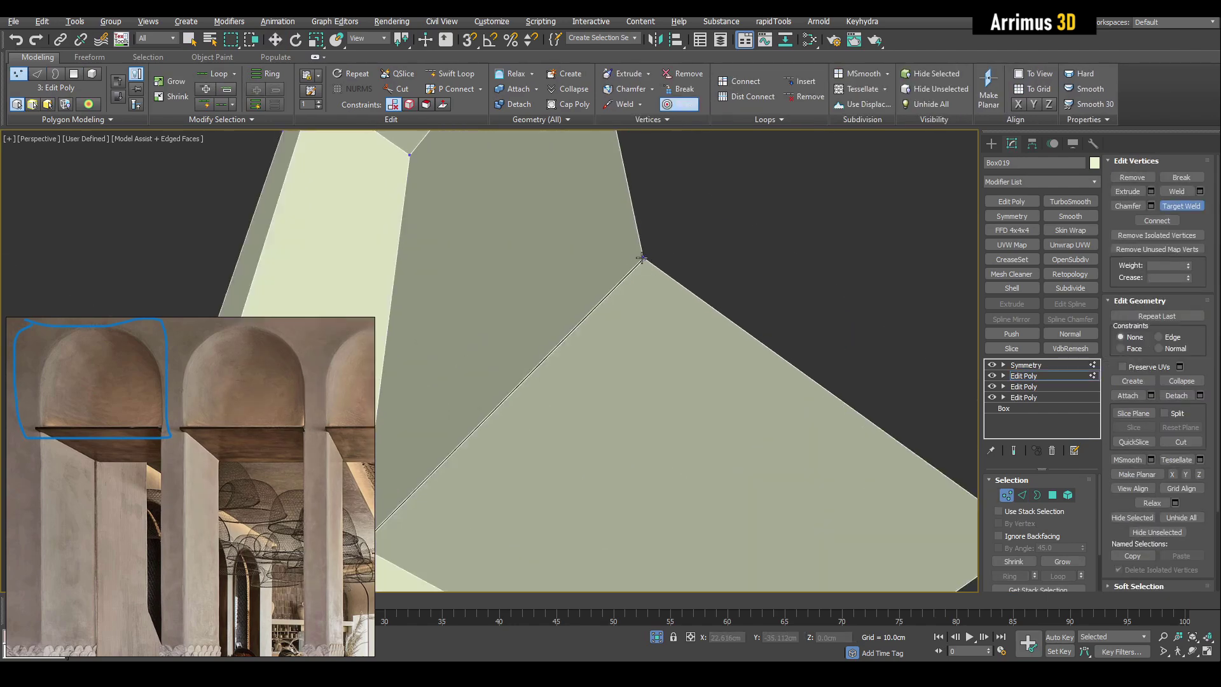
left_click(644, 258)
key("w")
- Target weld the ceiling vertex at the pillar side to the niche's lower back corner
scroll(510, 393, "down", 4)
scroll(481, 432, "up", 5)
scroll(479, 430, "up", 2)
key("ctrl+shift+w")
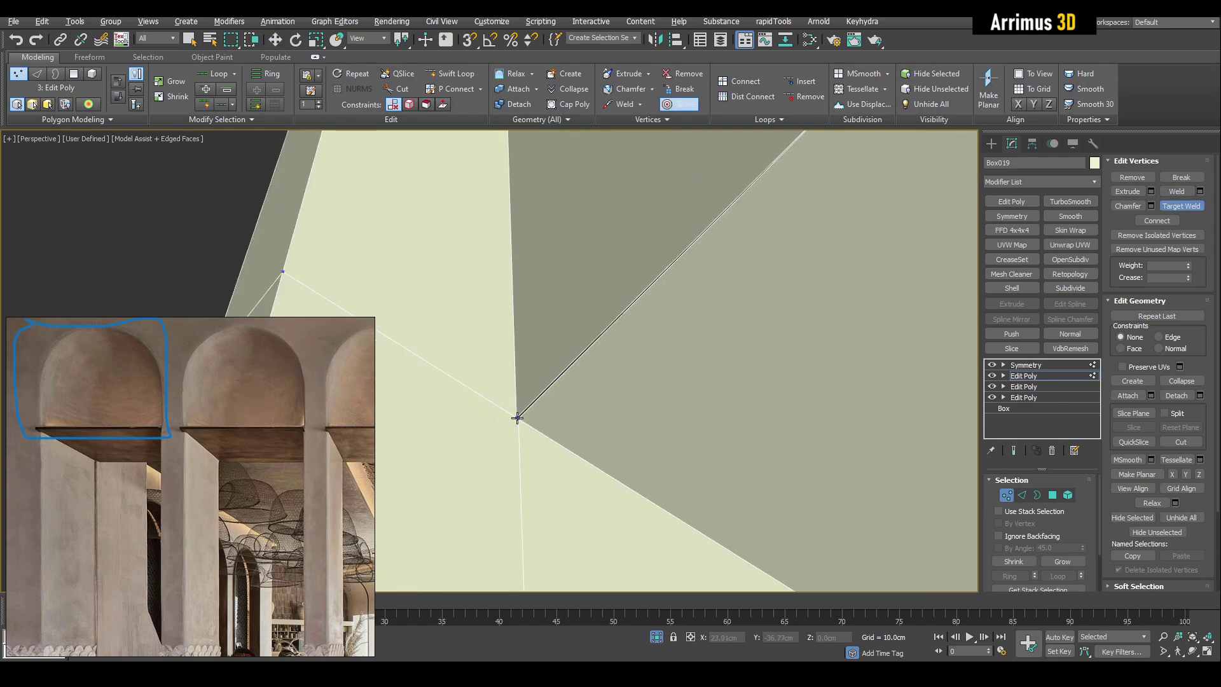
left_click(517, 418)
scroll(516, 417, "down", 10)
key("w")
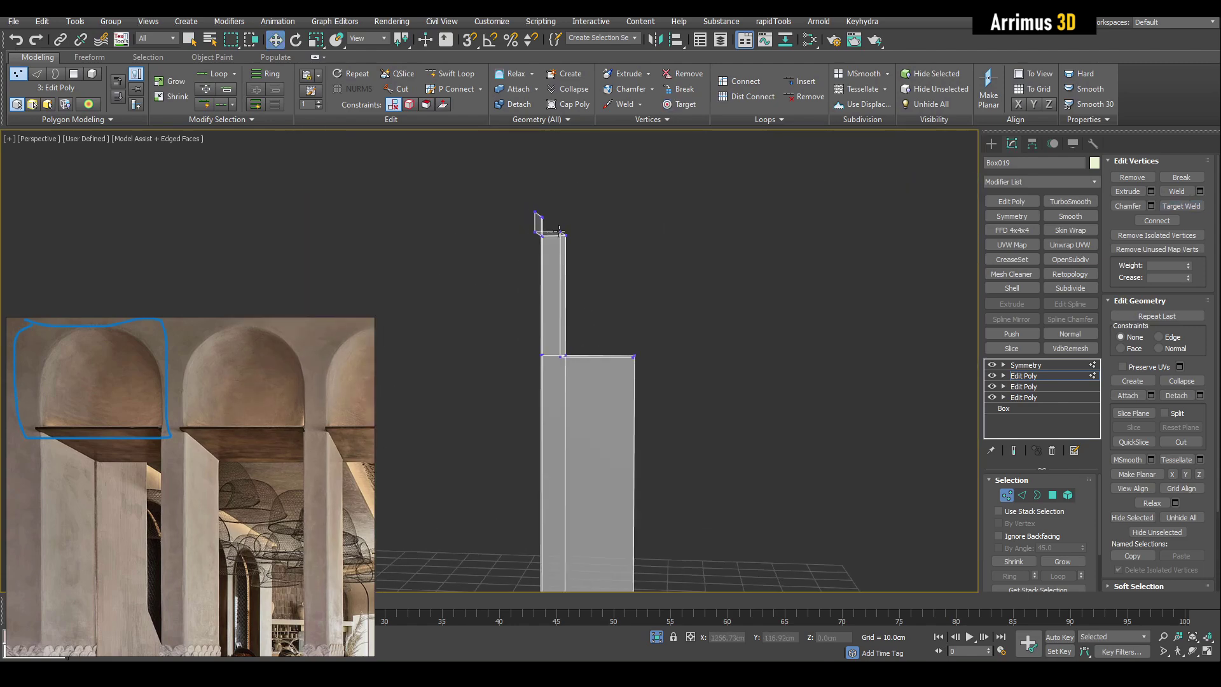
- Select the vertices along the niche's back plane, down to the pillar's base, and line them up in depth
left_click_drag(599, 424, 600, 427)
middle_click_drag(563, 508, 555, 468)
left_click_drag(573, 571, 574, 573, "ctrl")
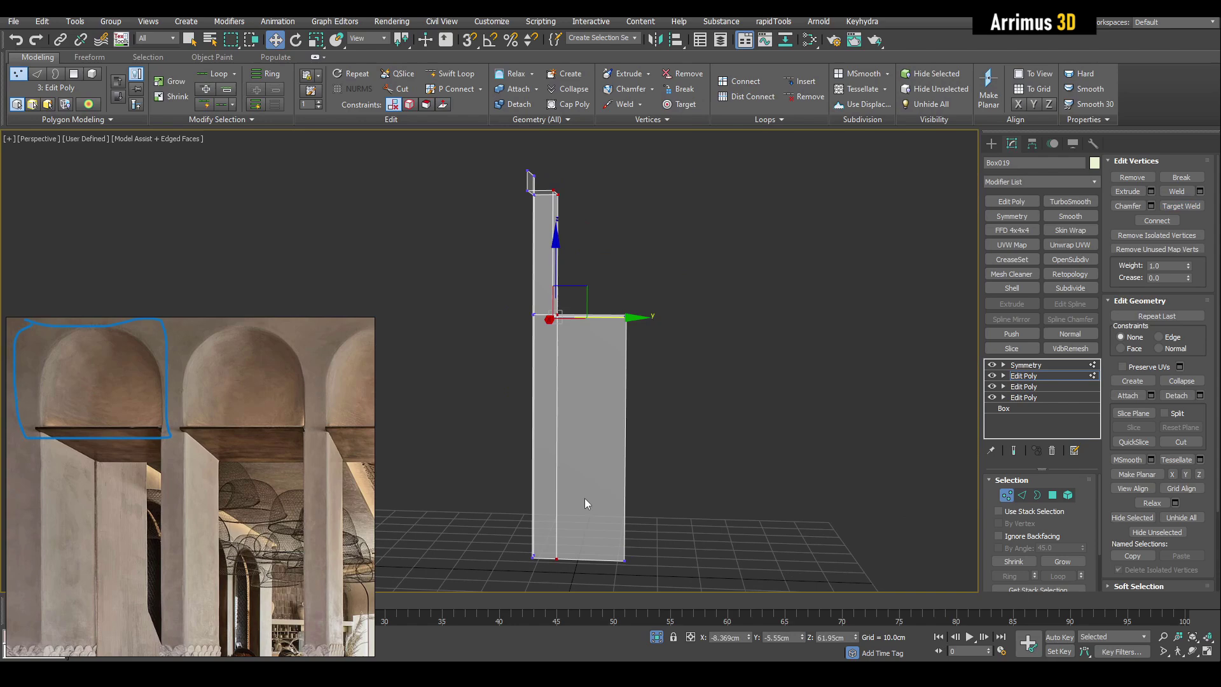
middle_click_drag(585, 498, 607, 470, "alt")
key("q")
left_click(654, 356)
- Show the mirrored result, add Edit Poly and OpenSubdiv modifiers above Symmetry, and set the OpenSubdiv iterations to 3
mouse_move(654, 356)
middle_mouse_down("alt")
mouse_move(631, 321)
mouse_move(619, 327)
mouse_move(637, 353)
middle_mouse_up("alt")
key("ctrl+e")
scroll(642, 350, "up", 3)
key("1")
left_click(1025, 364)
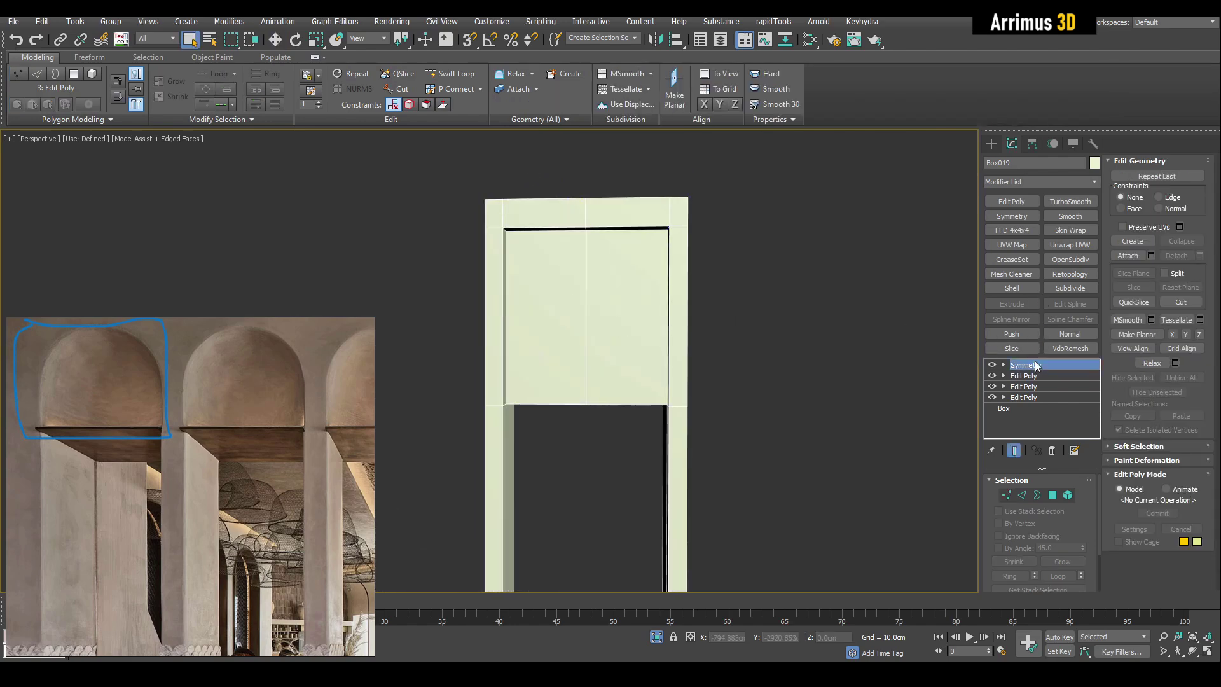
left_click(1011, 200)
left_click(1070, 260)
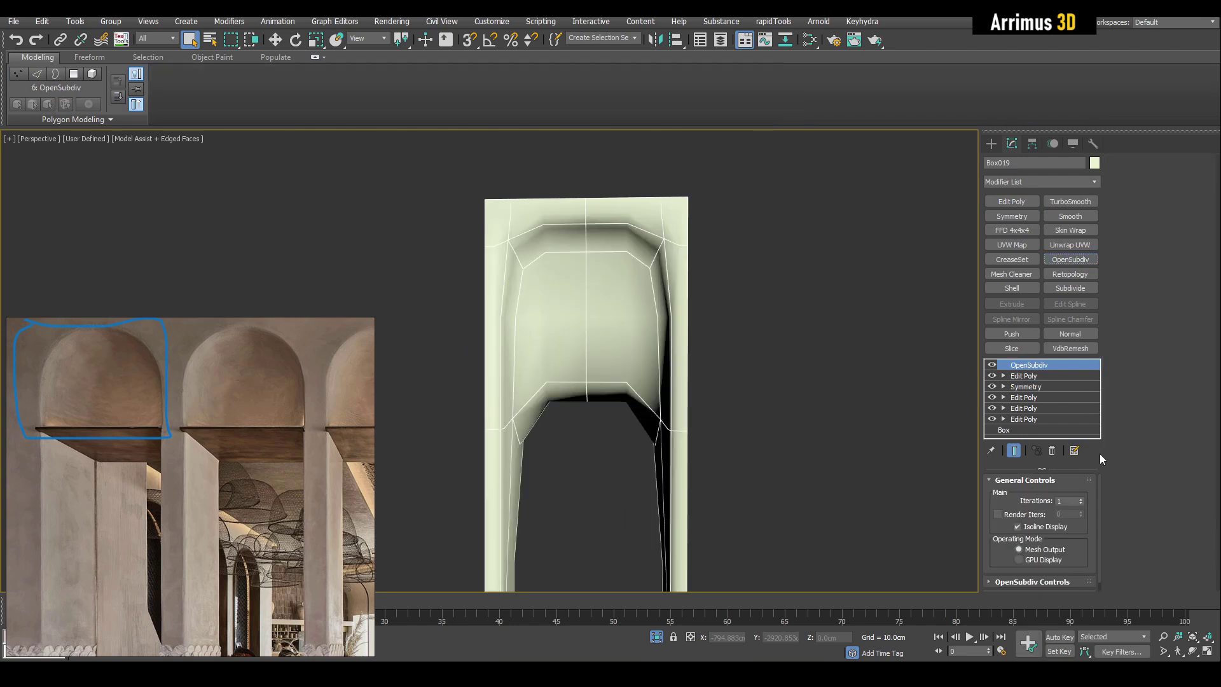
left_click(1080, 498)
left_click(1080, 499)
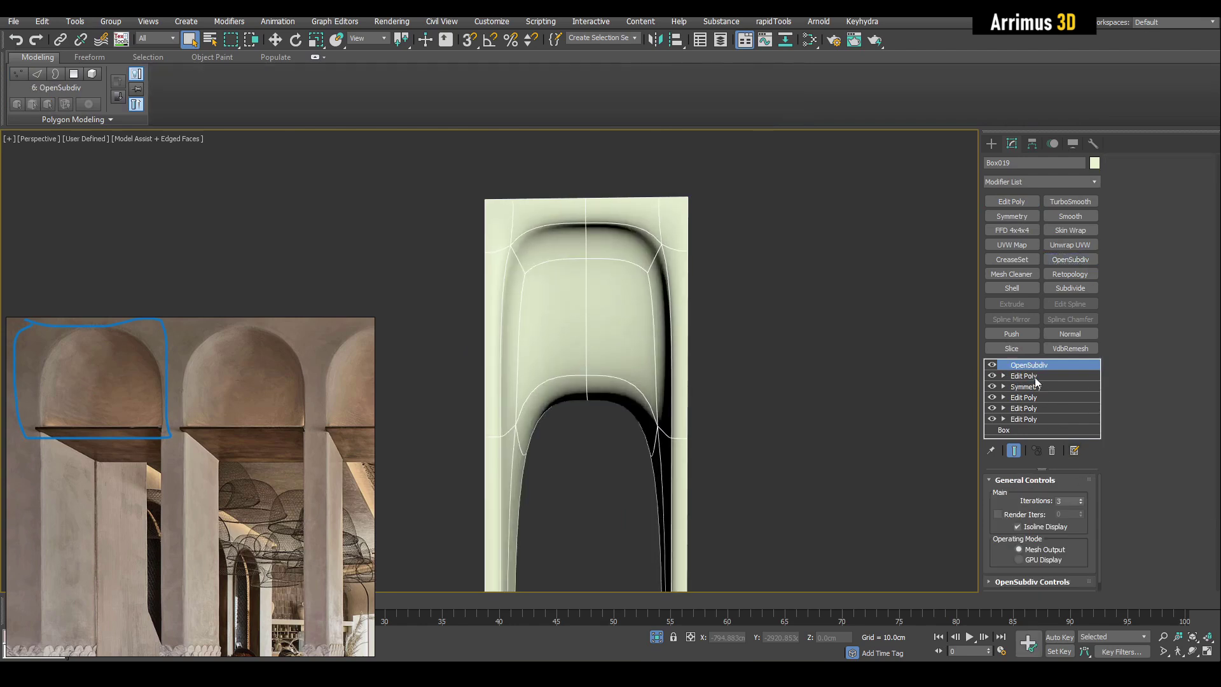
- In the Edit Poly directly below Symmetry, select the niche's front border and base edges and set their crease to 0.32
left_click(1039, 395)
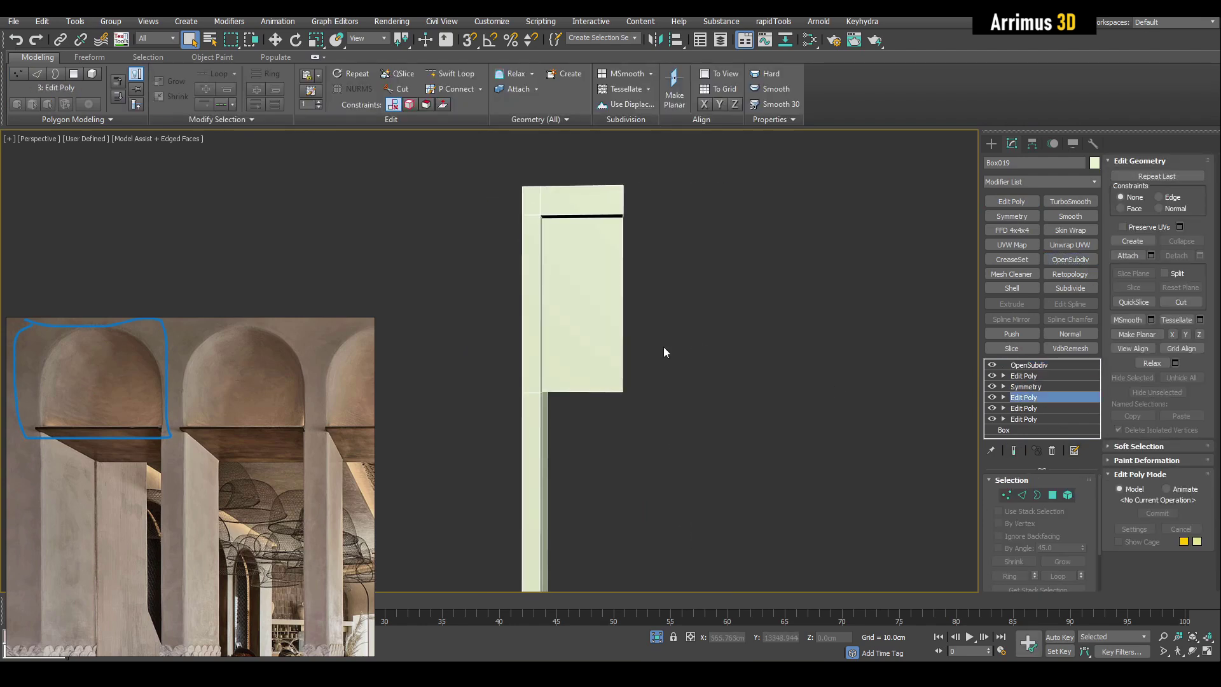
key("2")
scroll(631, 339, "up", 3)
middle_click_drag(631, 339, 659, 315, "alt")
left_click(716, 299)
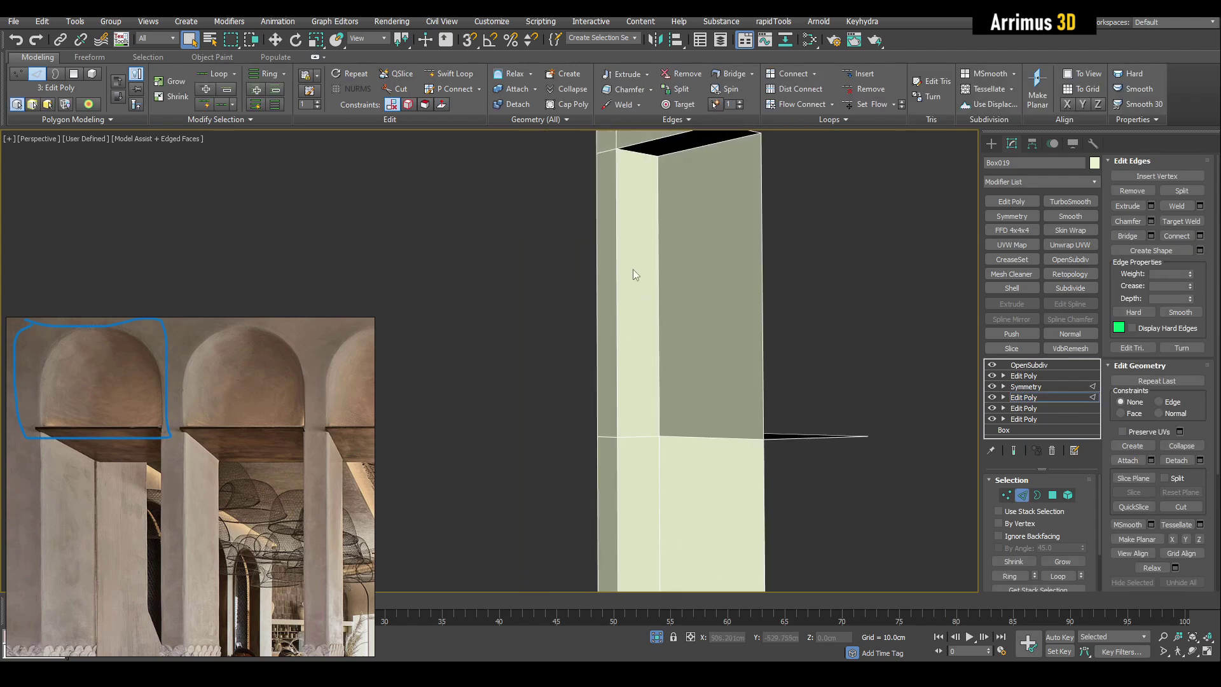
middle_click_drag(632, 269, 582, 261, "alt")
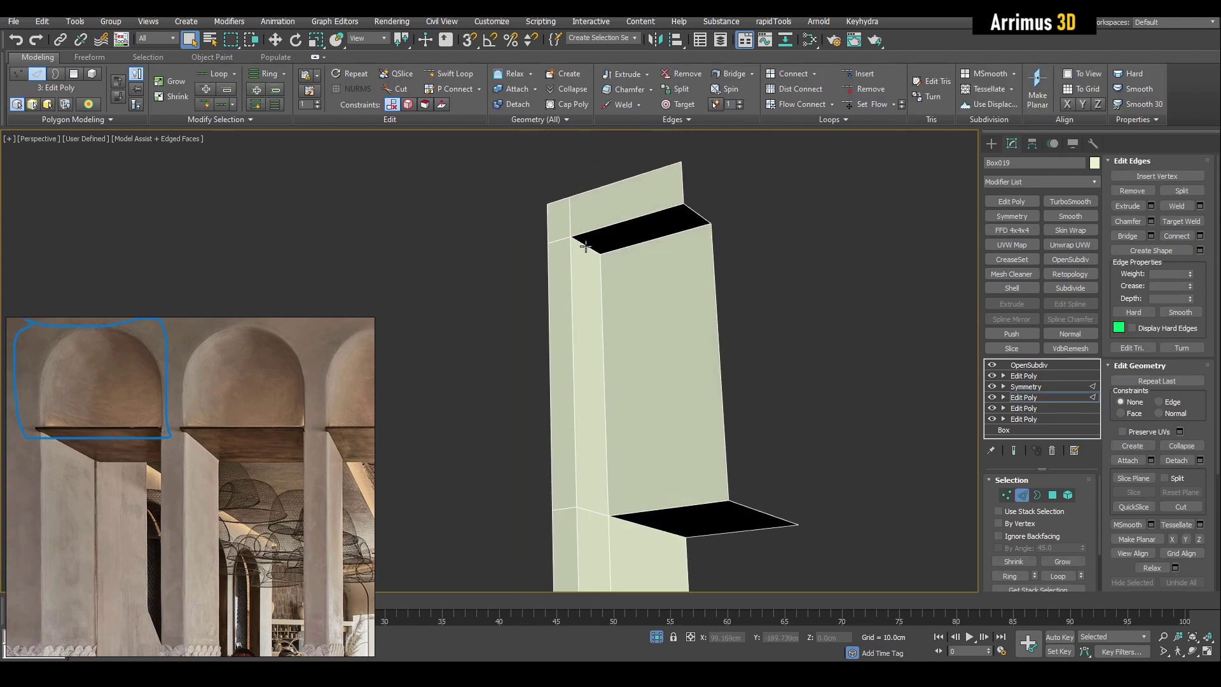
left_click(574, 266)
middle_click_drag(588, 327, 614, 364, "alt")
left_click(668, 370, "ctrl")
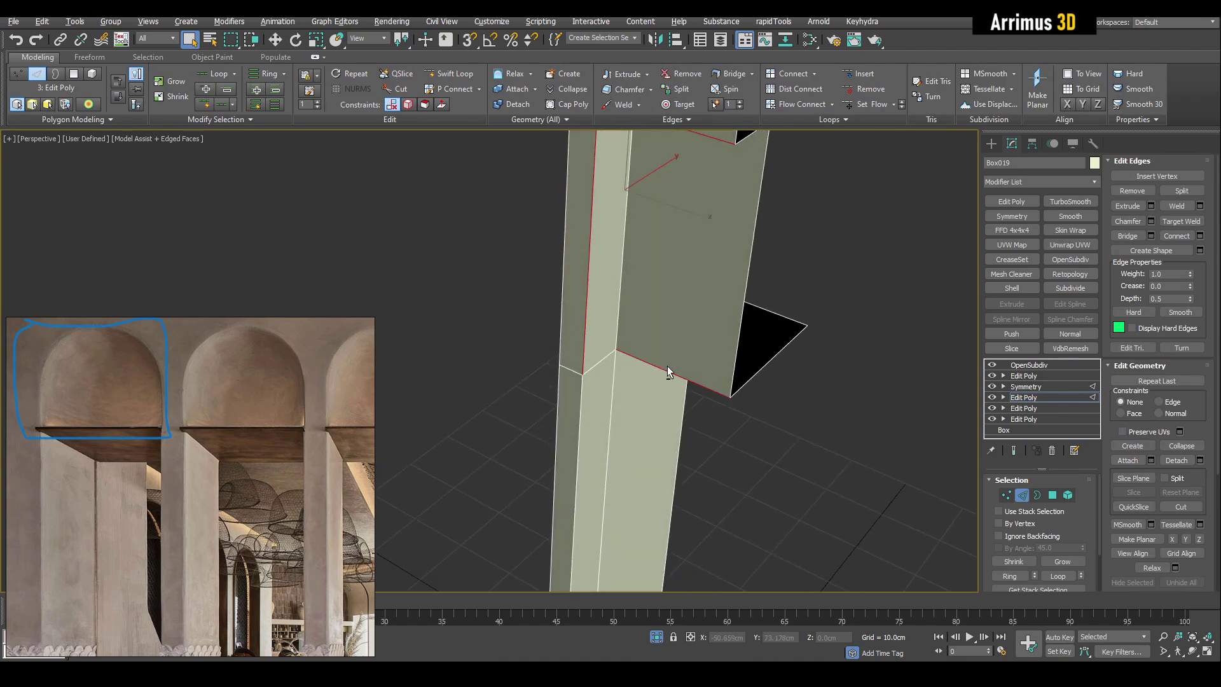
key("alt+x")
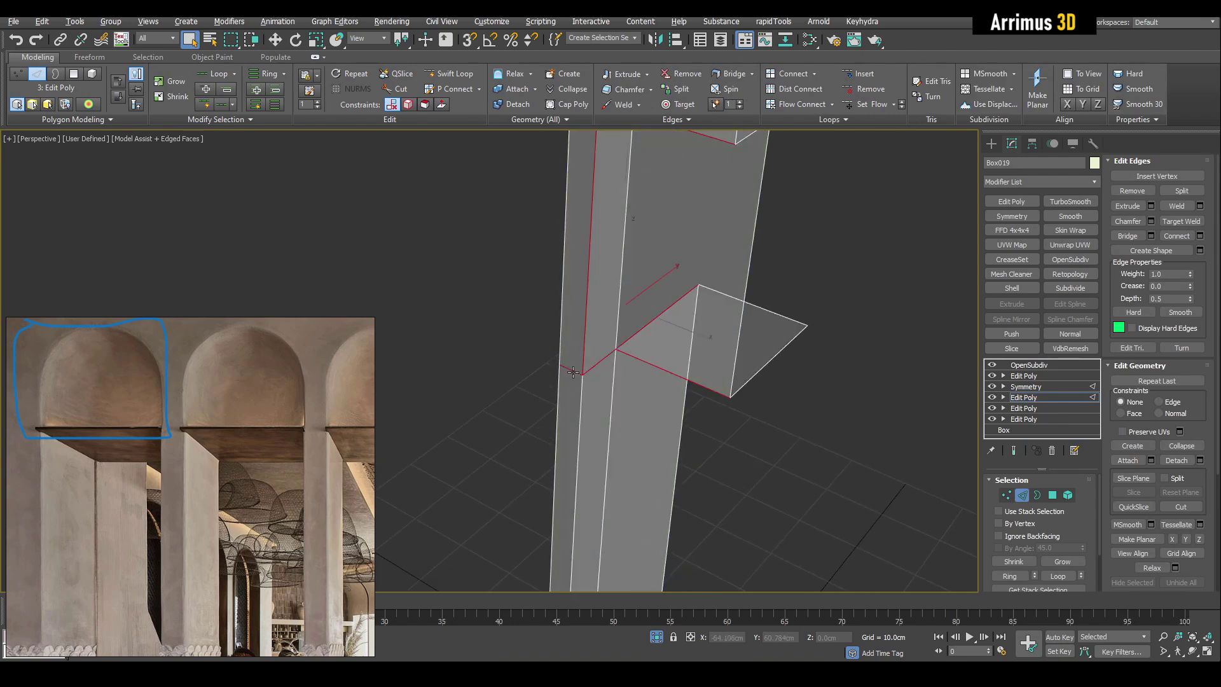
key("alt+x")
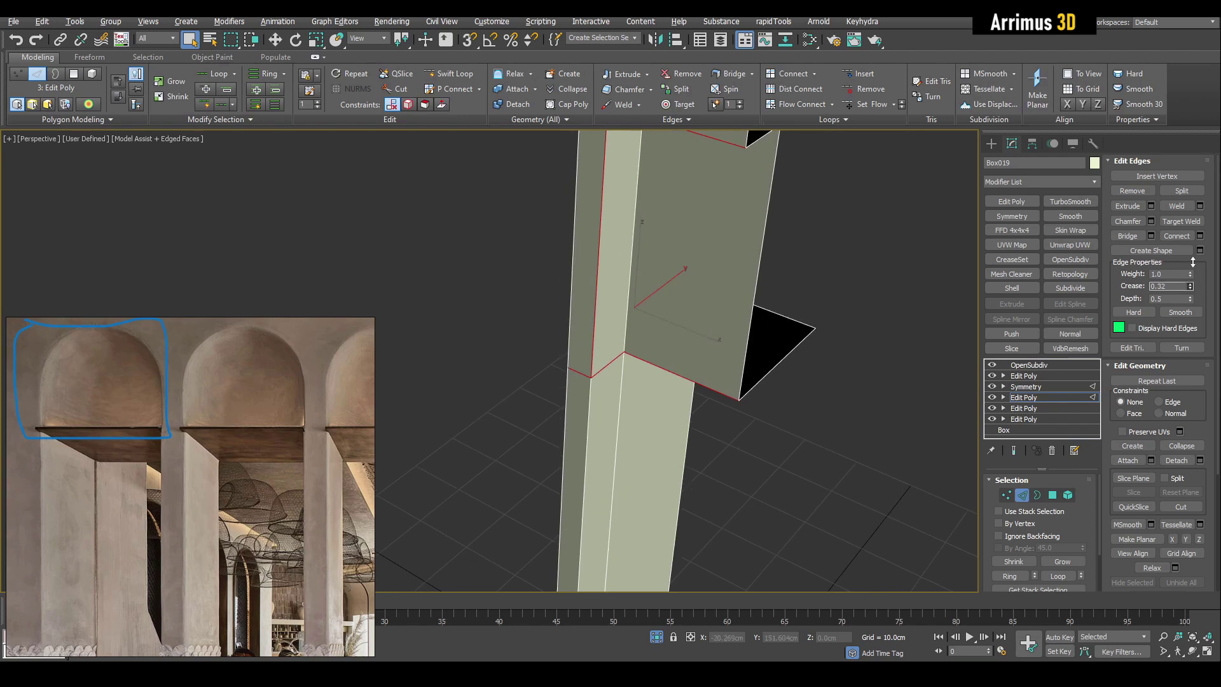
left_click_drag(1200, 188, 1201, 186)
middle_click_drag(882, 227, 840, 279)
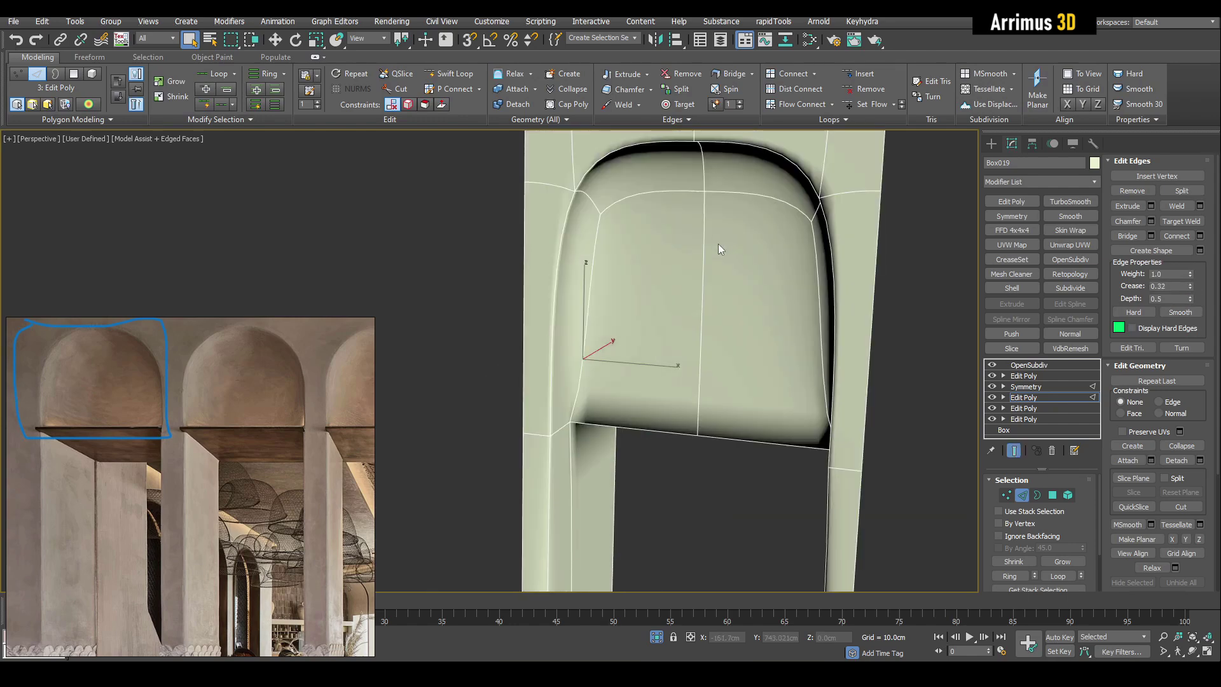
- Insert a horizontal edge loop midway up the niche and a vertical one through the middle of the niche half
middle_click_drag(718, 243, 659, 258)
key("ctrl+q")
middle_click_drag(558, 245, 576, 316, "alt")
key("alt+1")
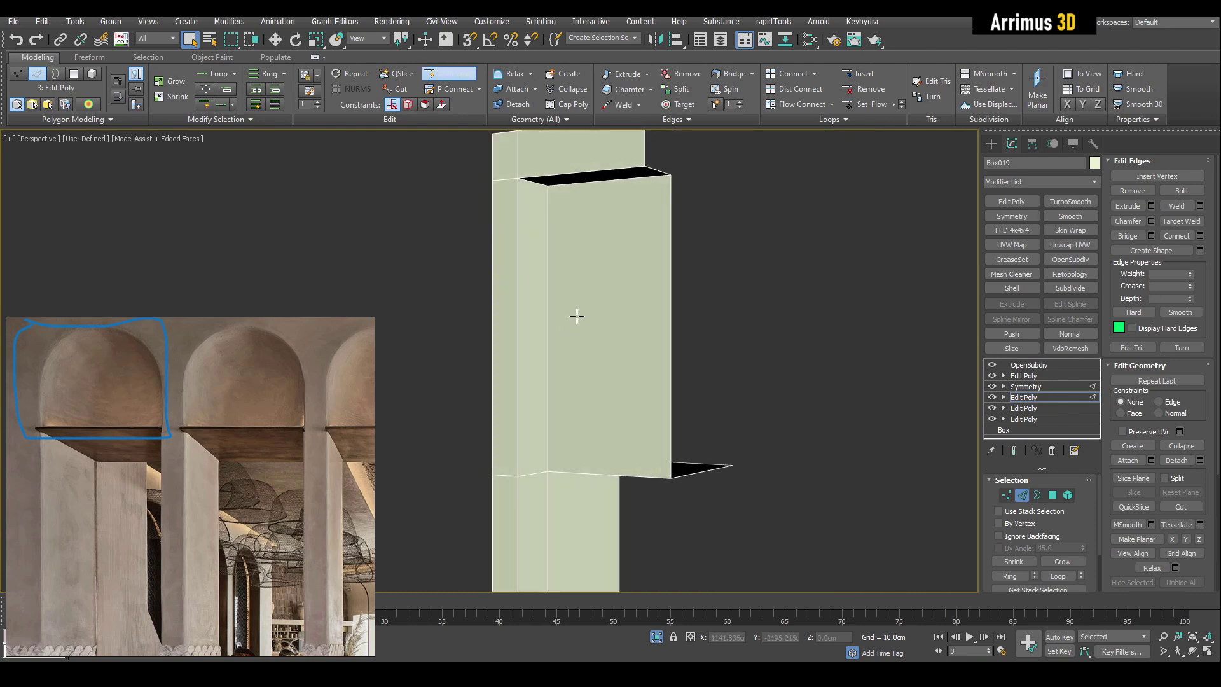
left_click(541, 331)
key("w")
middle_click_drag(553, 267, 590, 279, "alt")
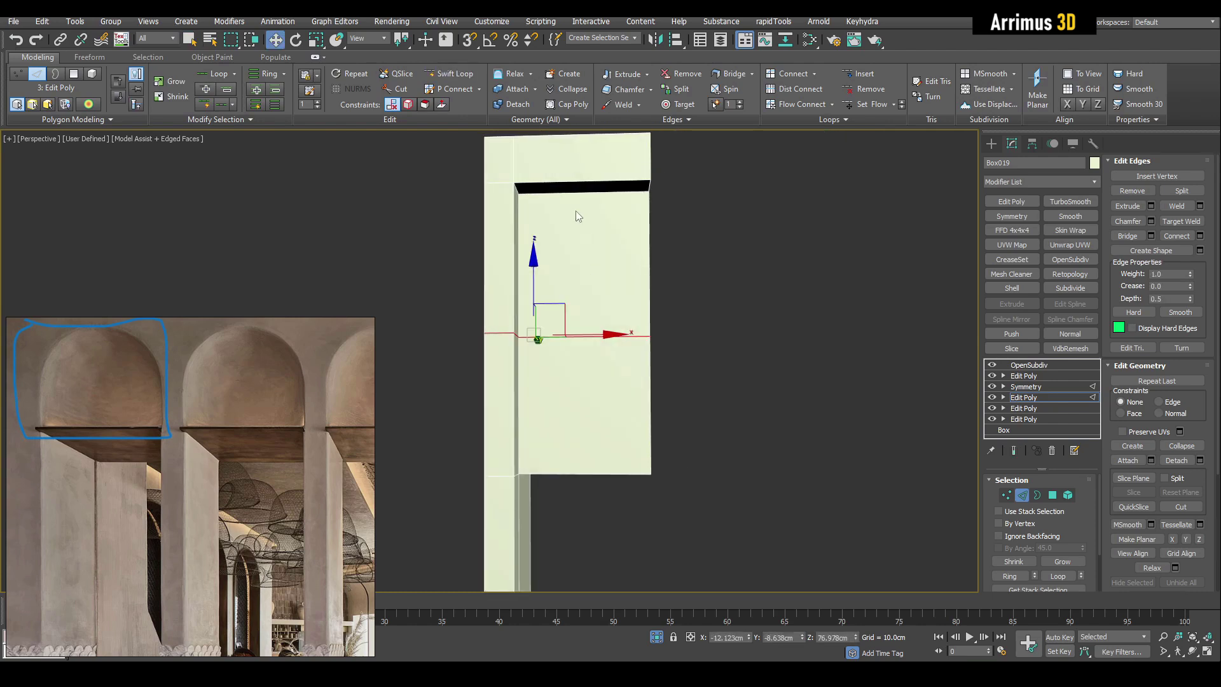
key("alt+s")
left_click(583, 185)
key("q")
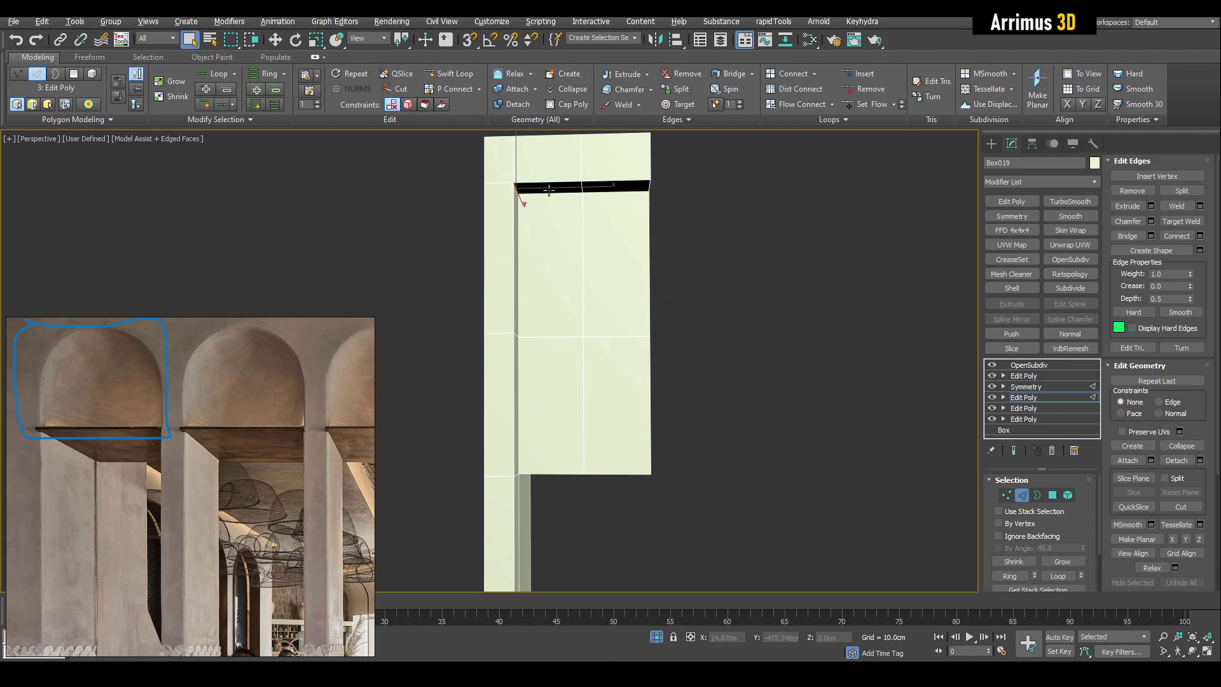
- Lower the niche's upper outer corner at the pillar side so the opening slopes diagonally into the start of an arch
key("w")
mouse_move(549, 190)
middle_mouse_down("alt")
mouse_move(567, 185)
mouse_move(545, 186)
middle_mouse_up("alt")
key("F12")
left_click_drag(544, 169, 537, 211)
key("F12")
middle_click_drag(559, 219, 530, 215)
left_click(650, 249)
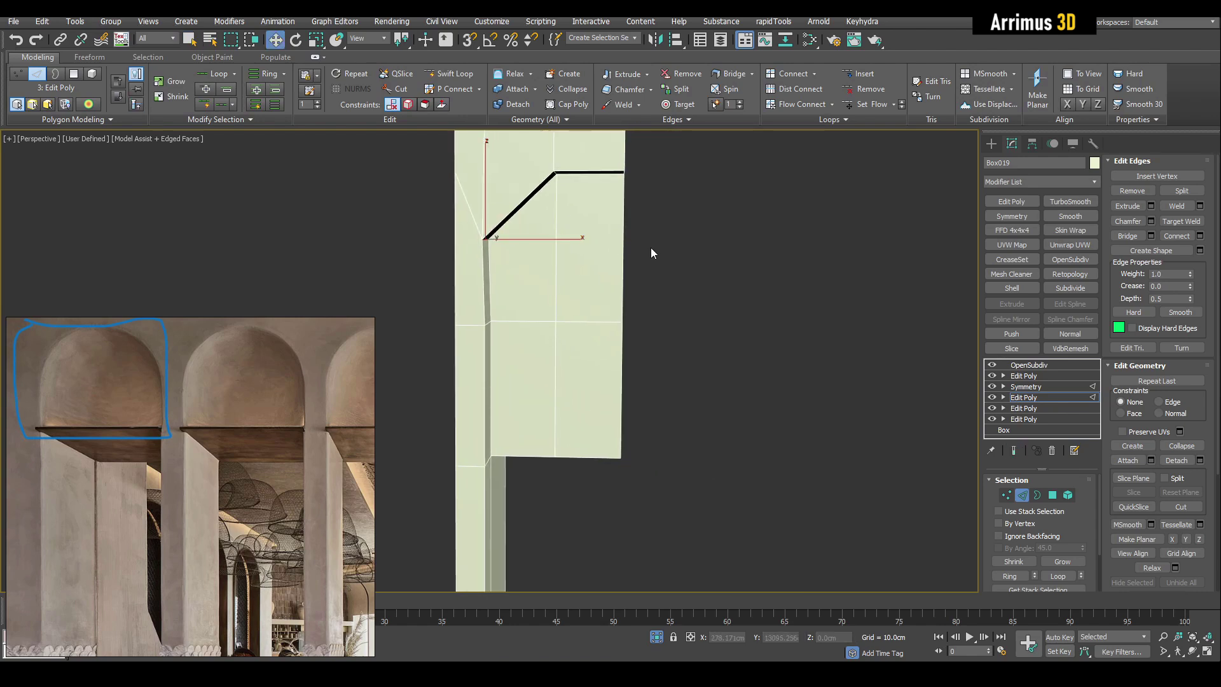
- Reposition the back wall's pillar-side edge loop and centre face strip in depth to start curving the niche's plan
key("q")
mouse_move(650, 248)
middle_mouse_down("alt")
mouse_move(624, 255)
mouse_move(648, 254)
middle_mouse_up("alt")
key("4")
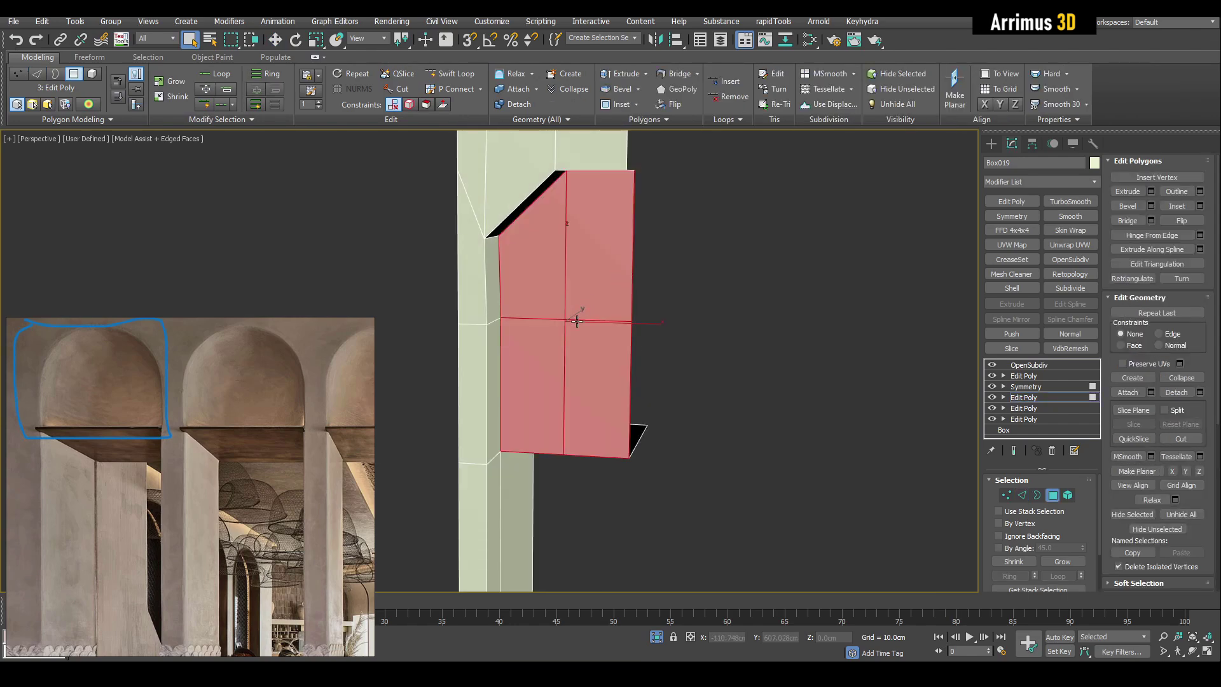
key("2")
left_click(497, 305)
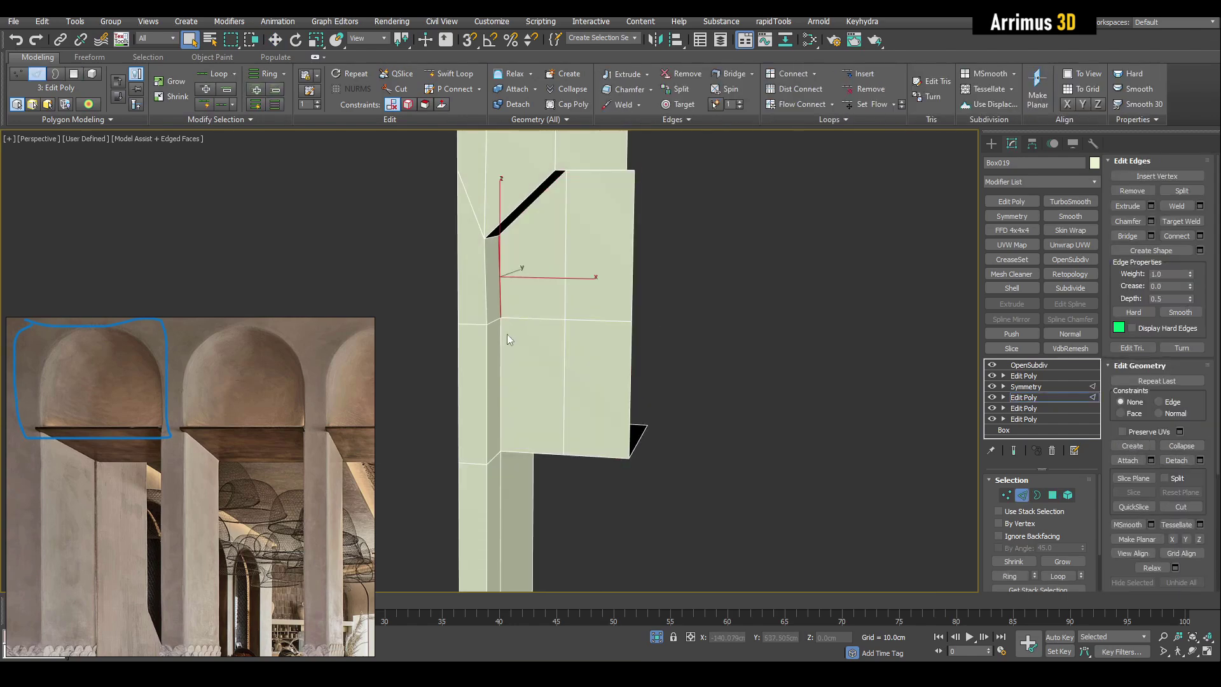
middle_click_drag(563, 351, 550, 346)
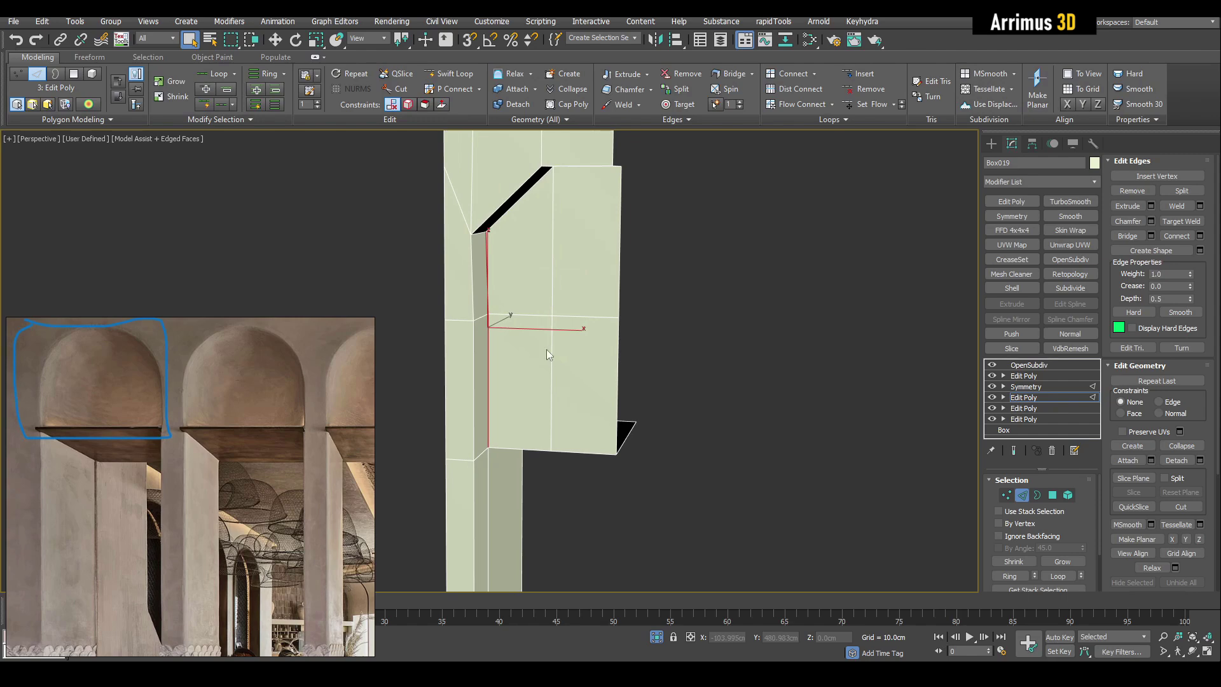
key("4")
left_click(582, 330)
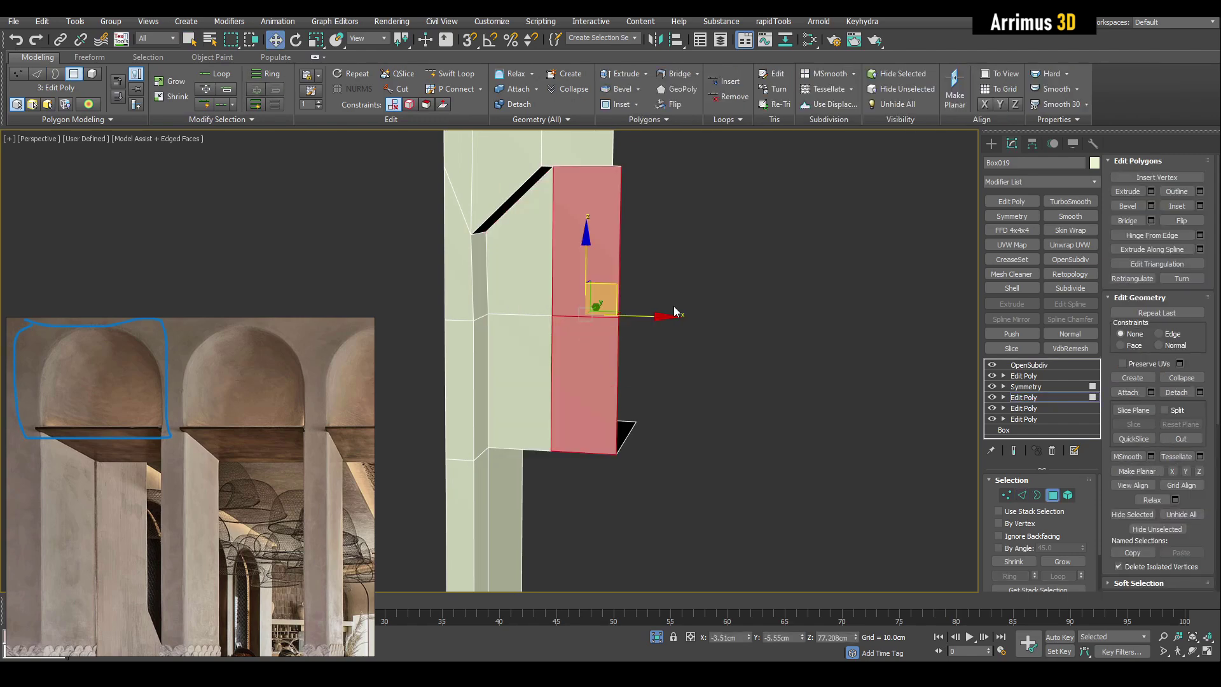
- From the top view, select the back wall's middle column of vertices and shift it in depth to round the niche's plan
middle_click_drag(675, 313, 602, 354, "alt")
key("grave")
key("1")
key("alt+x")
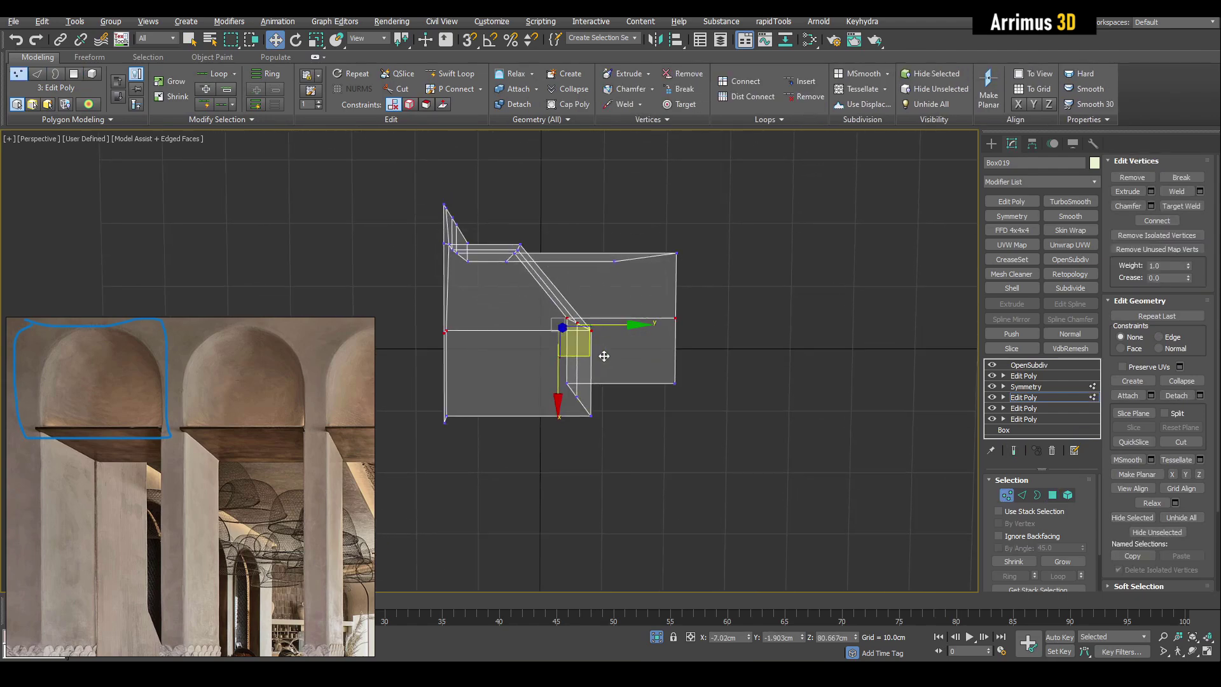
left_click_drag(534, 359, 580, 419)
key("alt+x")
key("grave")
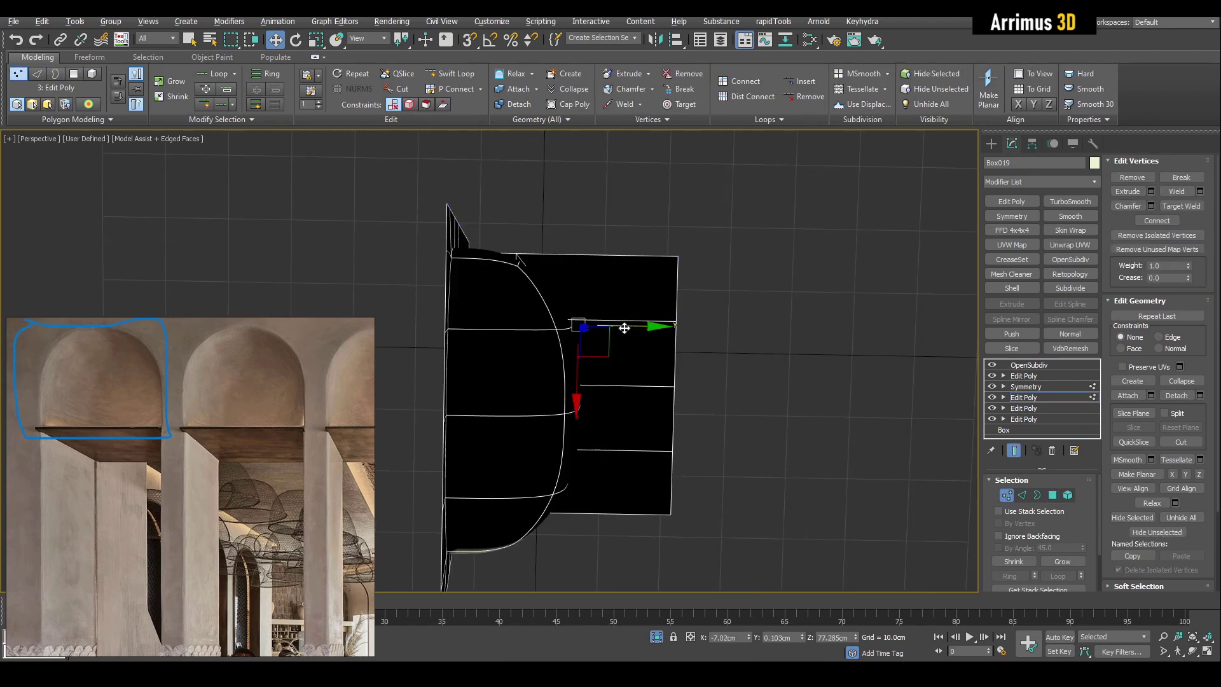
key("ctrl+e")
middle_click_drag(609, 327, 585, 267, "alt")
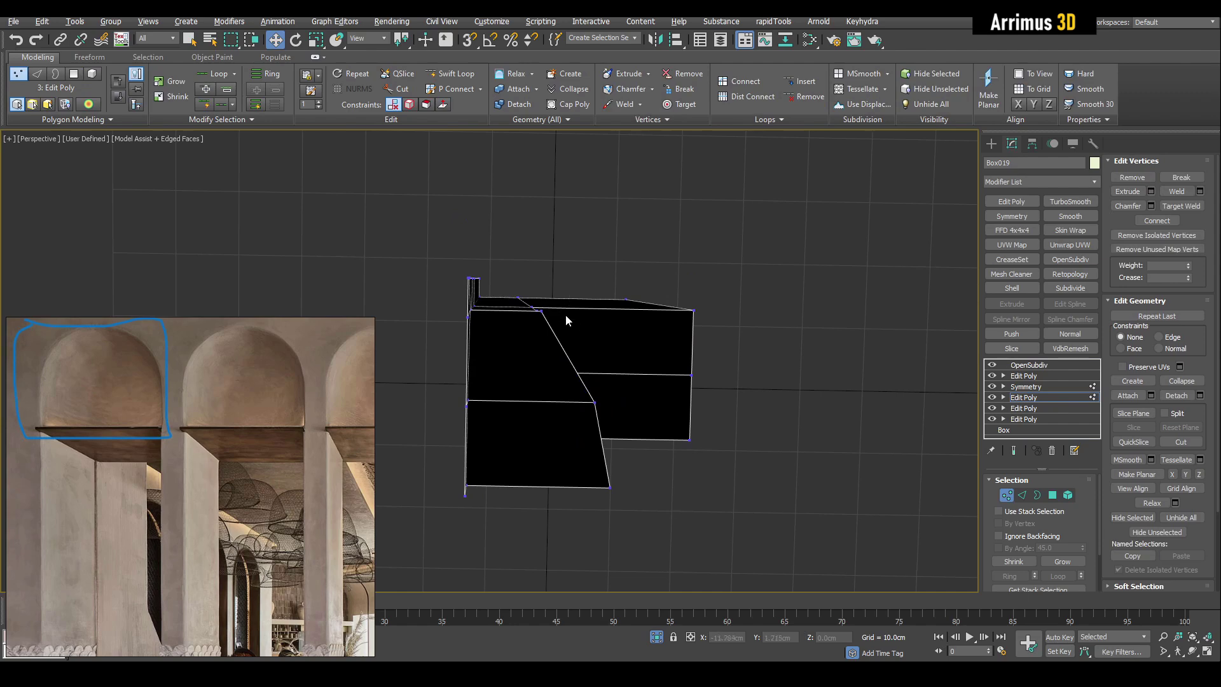
- Select the back edge of the niche's ceiling and move it down and forward so the vault slopes towards the arch
middle_click_drag(565, 314, 479, 235, "alt")
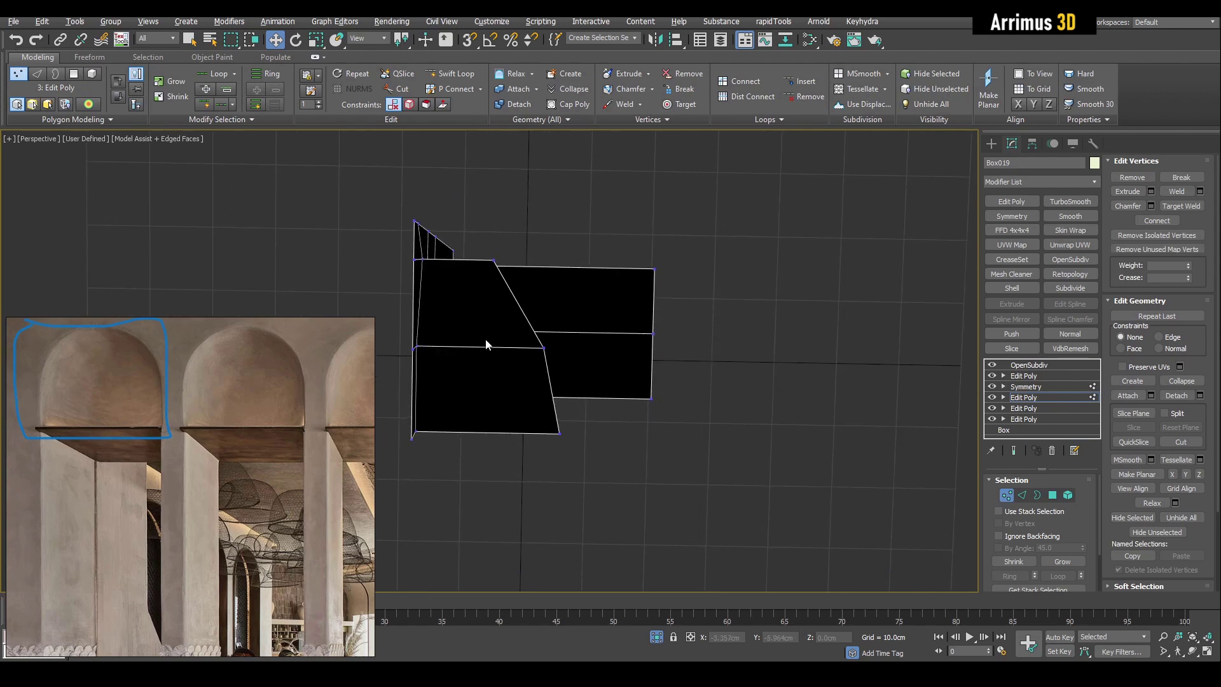
middle_click_drag(486, 344, 555, 290, "alt")
key("2")
key("ctrl+e")
key("F4")
key("F4")
key("F4")
key("F4")
key("ctrl+e")
mouse_move(536, 248)
middle_mouse_down("alt")
mouse_move(513, 287)
mouse_move(566, 253)
mouse_move(548, 241)
middle_mouse_up("alt")
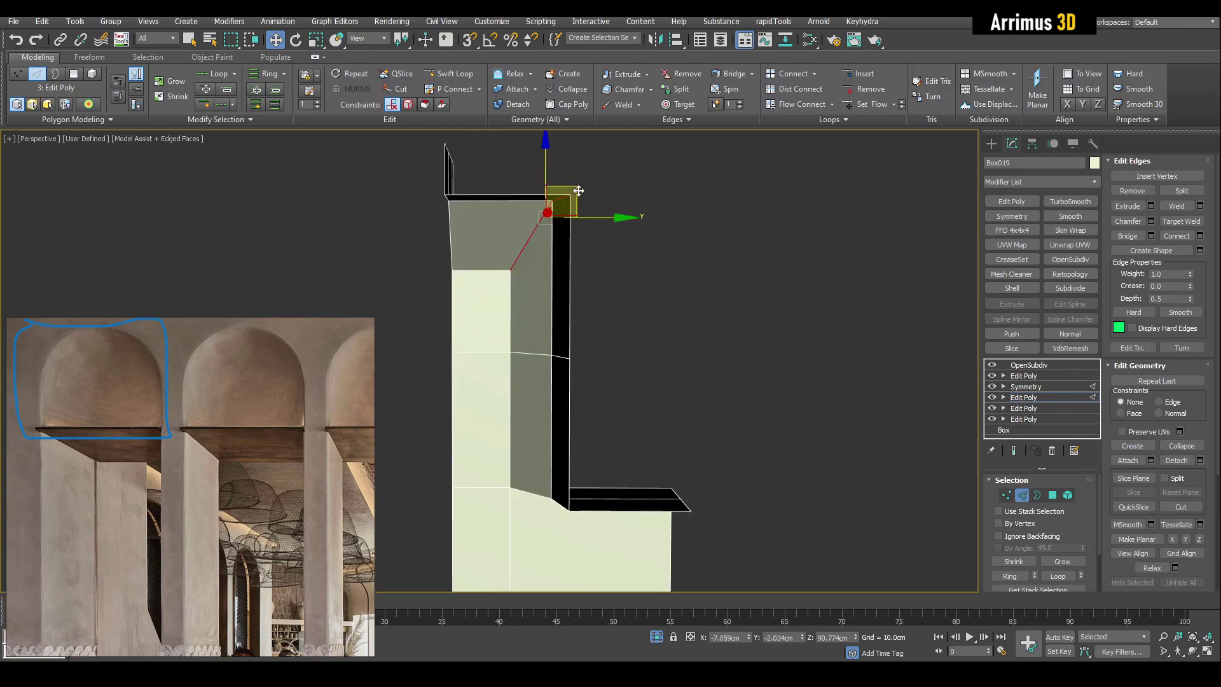
key("F4")
key("grave")
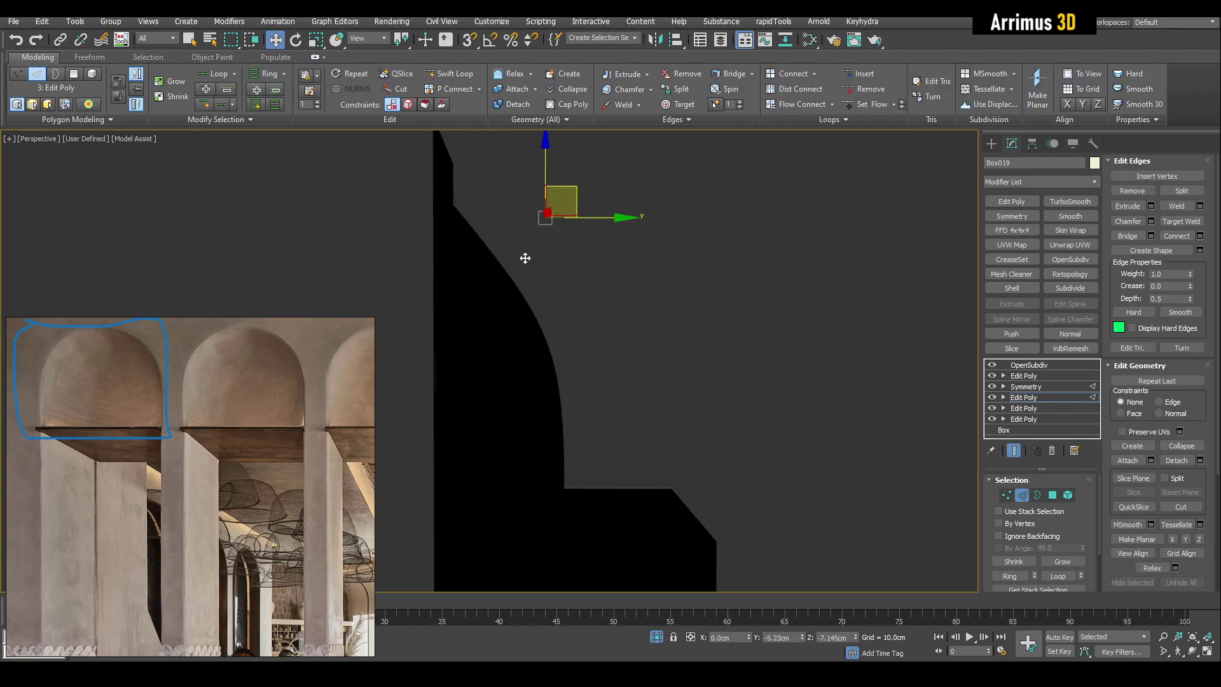
key("grave")
left_click_drag(522, 242, 523, 239)
key("F4")
middle_click_drag(532, 294, 543, 261)
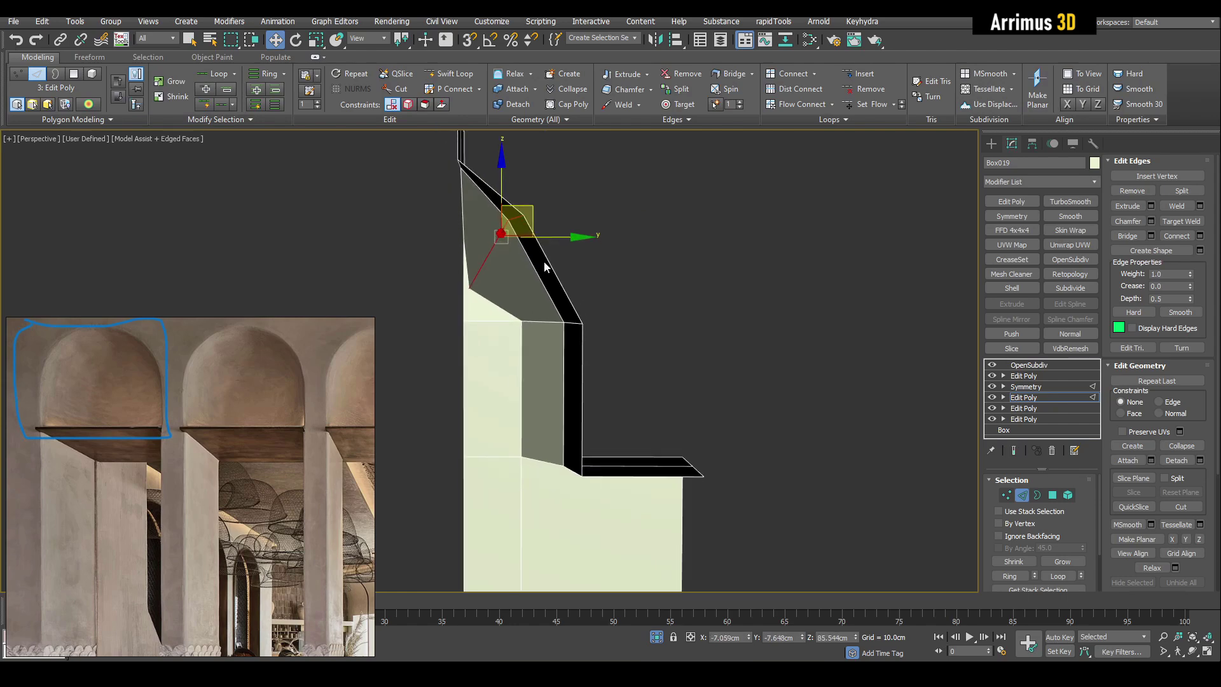
- Reposition the vault's inner vertex between the pillar side and the centre line to round the arch
key("1")
left_click_drag(484, 259, 502, 228)
middle_click_drag(507, 230, 458, 240, "alt")
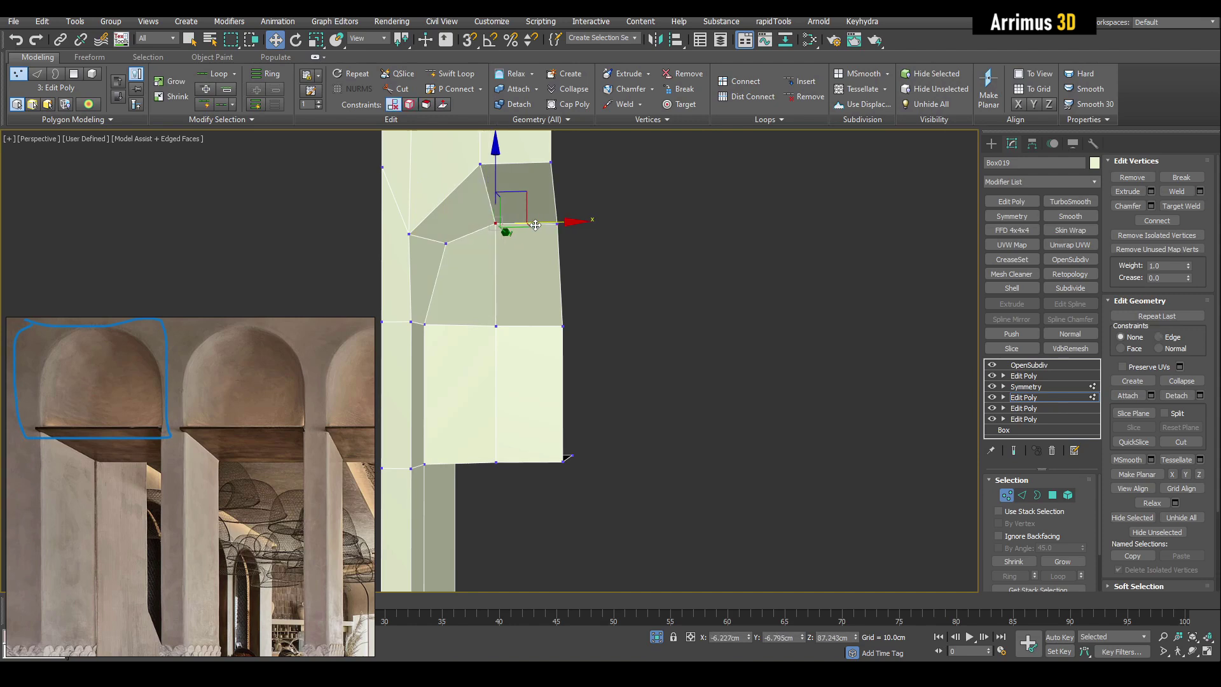
key("q")
left_click(632, 238)
- Raise the arch's vertices on the centre line by about 0.88 cm and show the smoothed portal
key("space")
key("F4")
middle_click_drag(592, 283, 604, 269)
key("space")
key("F4")
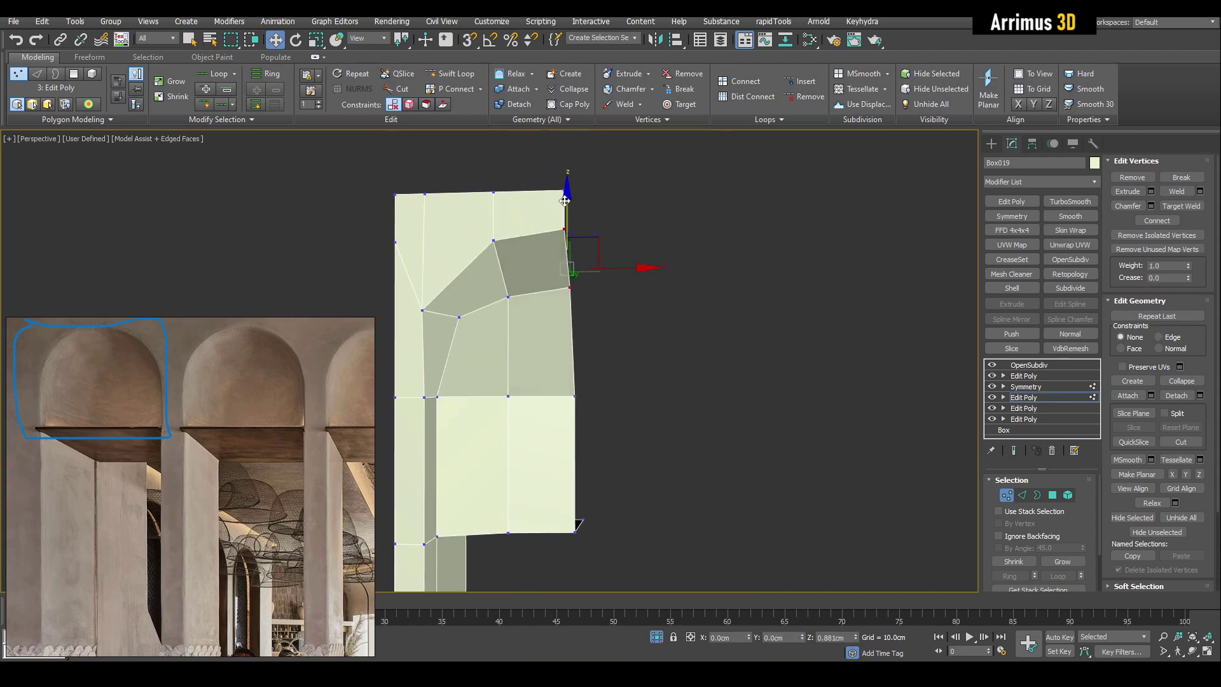
key("ctrl+e")
key("q")
middle_click_drag(623, 226, 612, 291, "alt")
left_click_drag(612, 292, 579, 289, "alt")
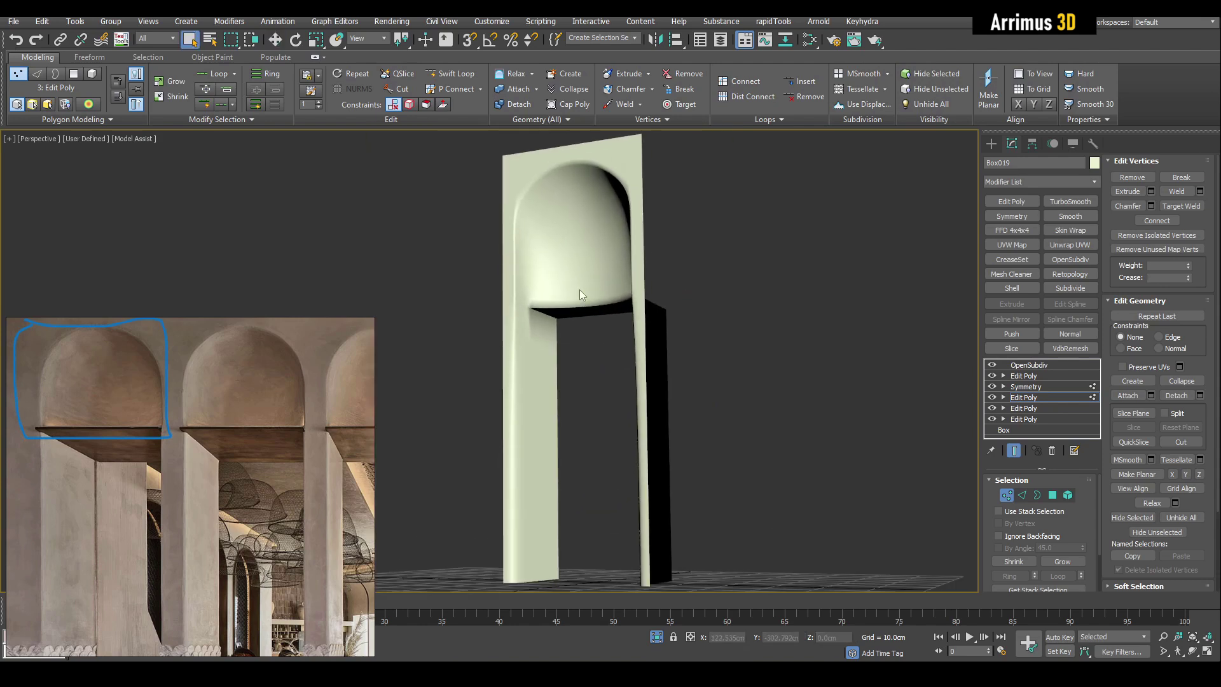
- Examine the smoothed shading beneath the niche's base where it meets the pillar, with and without edged faces
key("ctrl+e")
scroll(577, 299, "up", 3)
key("alt+1")
middle_click_drag(578, 304, 540, 265, "alt")
key("w")
key("ctrl+e")
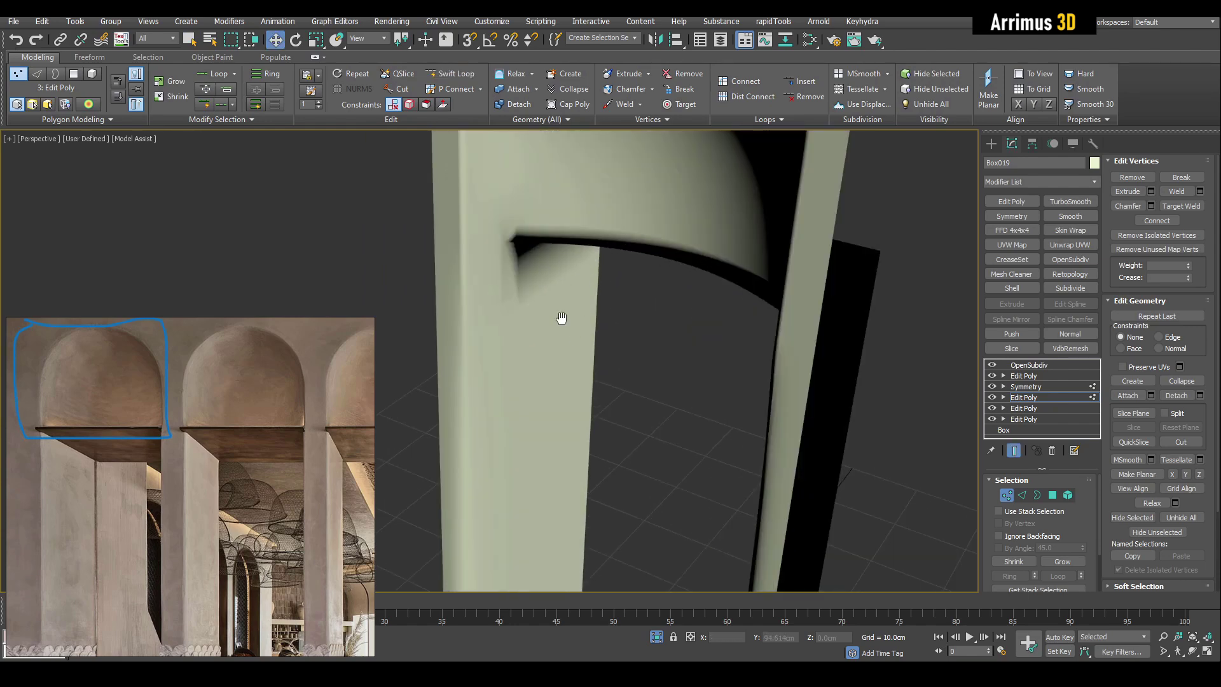
middle_click_drag(560, 318, 594, 269, "alt")
scroll(535, 288, "up", 3)
key("F4")
key("F4")
key("F4")
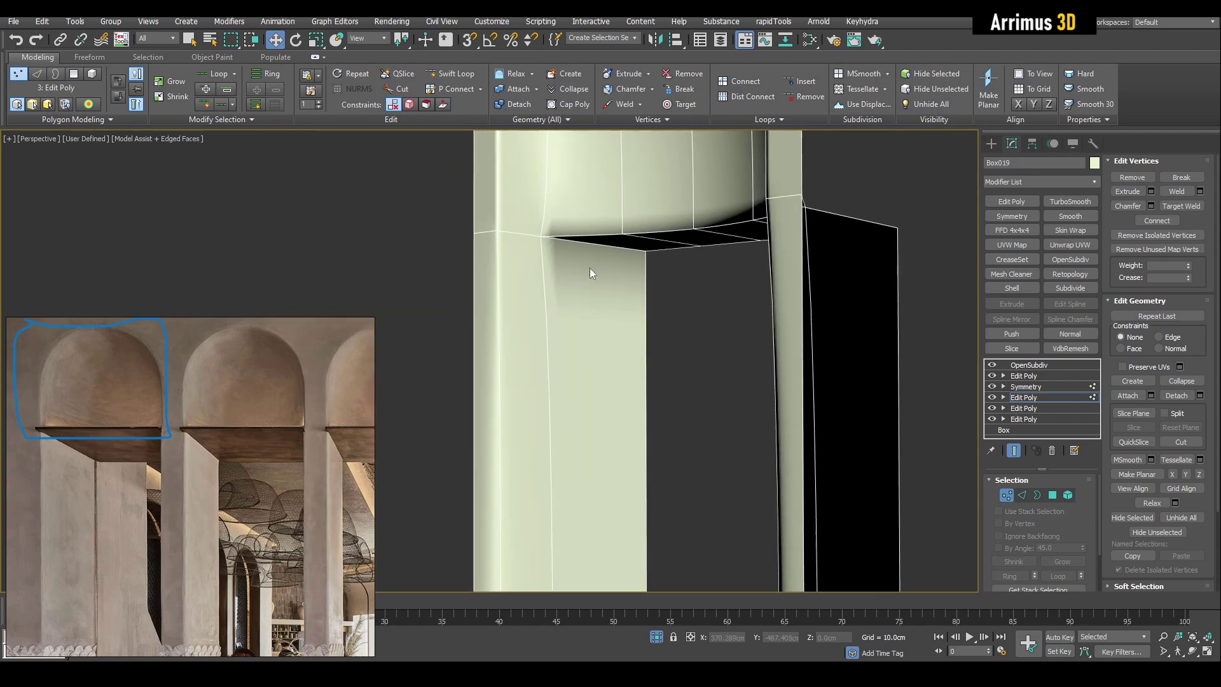
- Add another Edit Poly below Symmetry and insert a horizontal edge loop around the pillar just below the niche's base
key("1")
key("shift+e")
key("shift+s")
key("1")
key("alt+s")
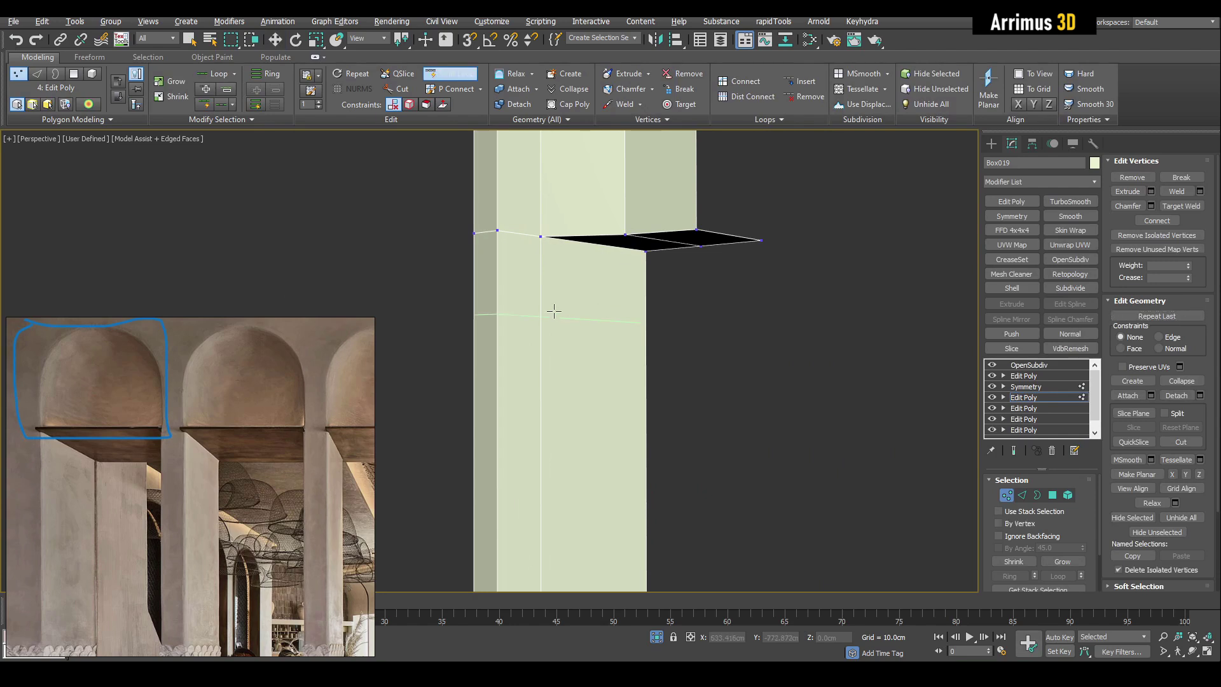
left_click(554, 311)
key("w")
key("shift+s")
key("F4")
scroll(640, 302, "down", 3)
- Toggle the Edit Poly directly below Symmetry to compare the smoothed pillar with and without the added edge loop
key("2")
key("q")
middle_click_drag(753, 323, 803, 330, "alt")
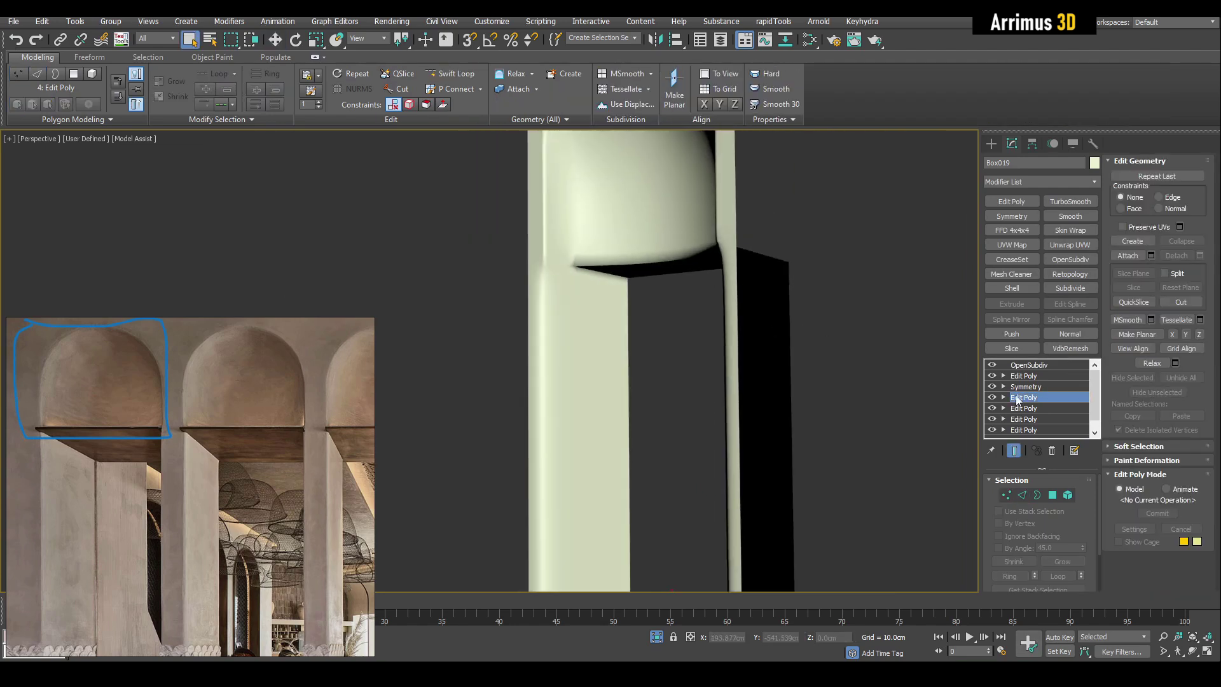
left_click(993, 397)
left_click(994, 397)
left_click(994, 397)
left_click(993, 397)
left_click(994, 397)
left_click(993, 397)
- Select the front vertical edges running down the pillar and set their crease to 0.32
key("F4")
key("ctrl+e")
key("2")
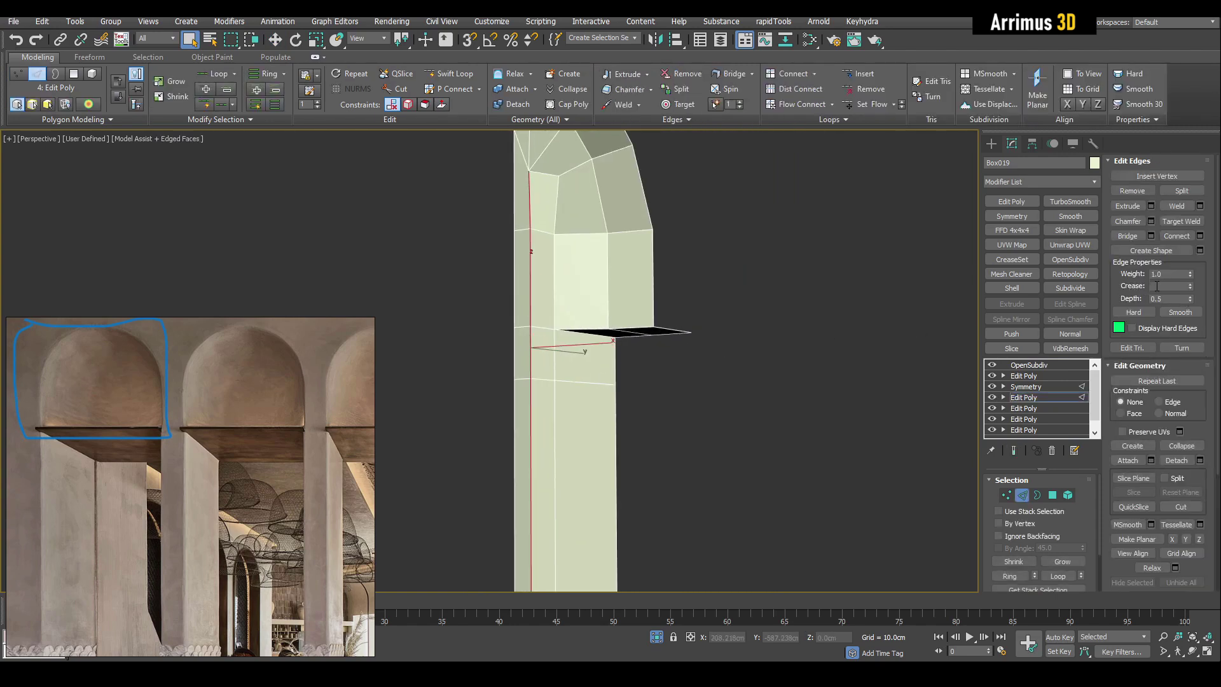
key("F4")
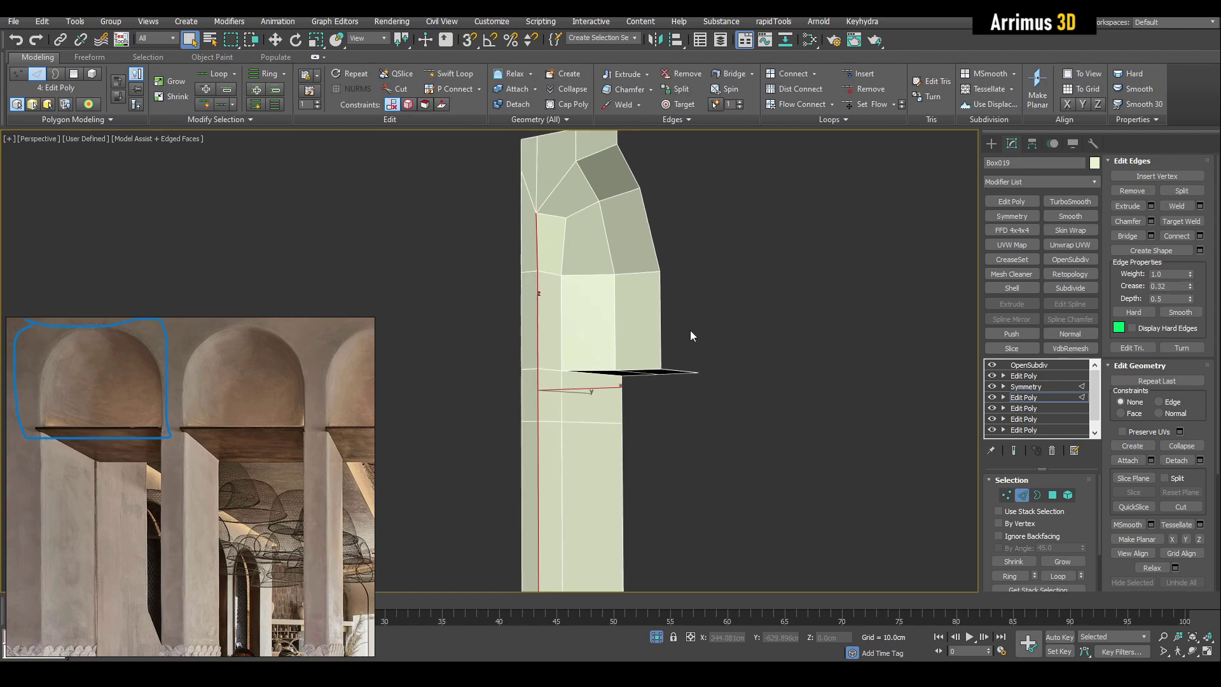
key("ctrl+e")
- Select the faces of the niche's back wall and vault above the shelf, ready to move in depth
key("2")
mouse_move(709, 325)
middle_mouse_down("alt")
mouse_move(736, 289)
mouse_move(654, 240)
mouse_move(662, 275)
mouse_move(649, 282)
mouse_move(659, 257)
mouse_move(645, 330)
mouse_move(661, 327)
mouse_move(562, 296)
mouse_move(661, 303)
mouse_move(630, 290)
middle_mouse_up("alt")
key("4")
scroll(645, 330, "down", 4)
key("F4")
left_click(576, 289)
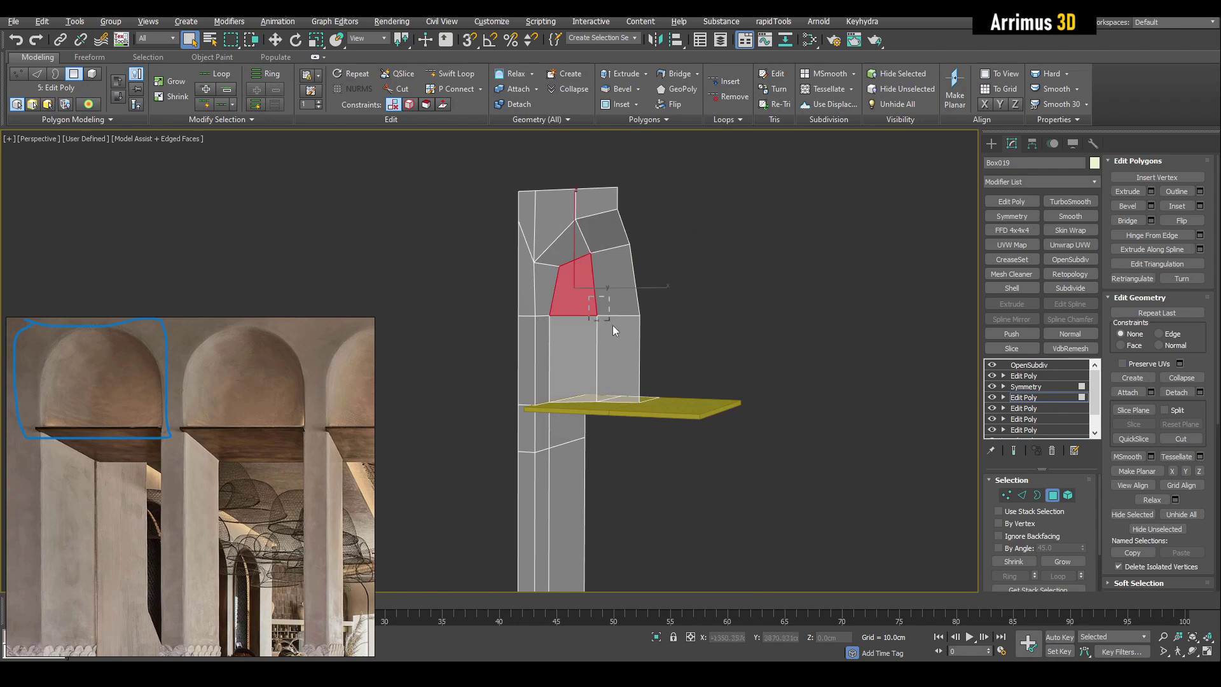
left_click_drag(612, 325, 588, 300, "ctrl")
key("w")
- Add another Edit Poly below Symmetry, adjust the niche's inner faces over the shelf and check them from behind
key("shift+e")
key("4")
middle_click_drag(647, 300, 625, 325, "alt")
key("q")
key("w")
key("ctrl+e")
left_click_drag(636, 319, 603, 354)
middle_click_drag(603, 353, 545, 373, "alt")
key("ctrl+e")
scroll(610, 354, "up", 3)
- Select the niche's centre edge loop and shift it forward in depth
key("q")
key("2")
key("w")
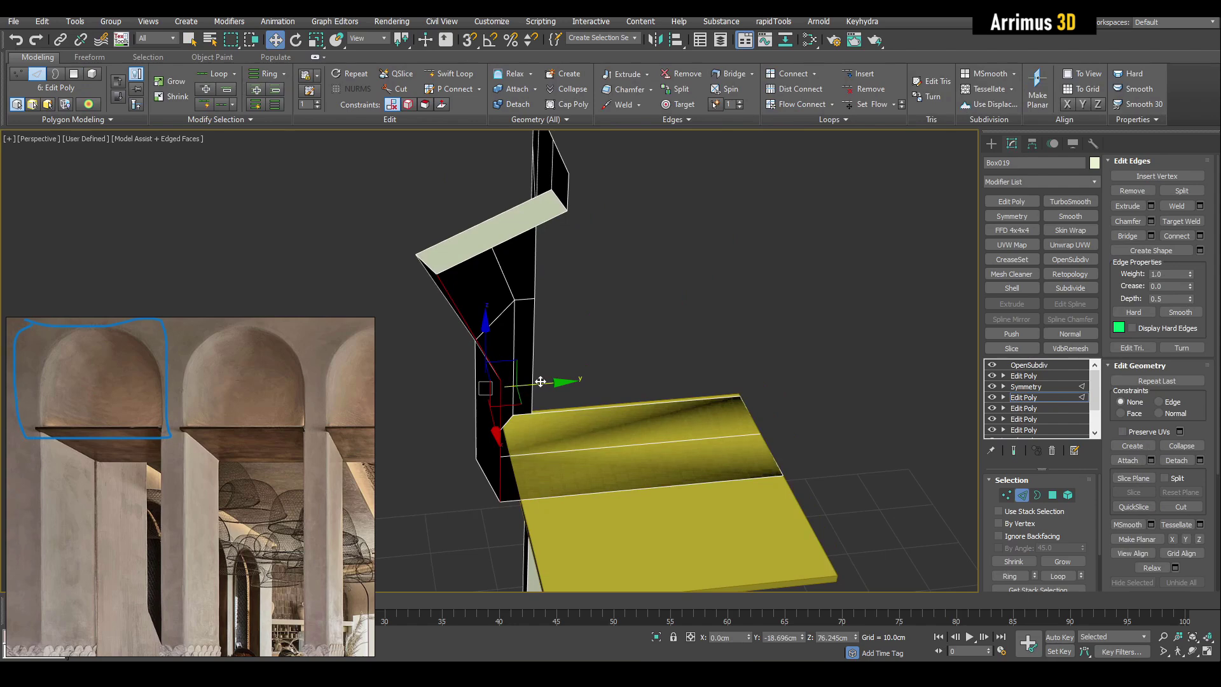
left_click_drag(540, 381, 525, 383)
middle_click_drag(524, 384, 597, 350, "alt")
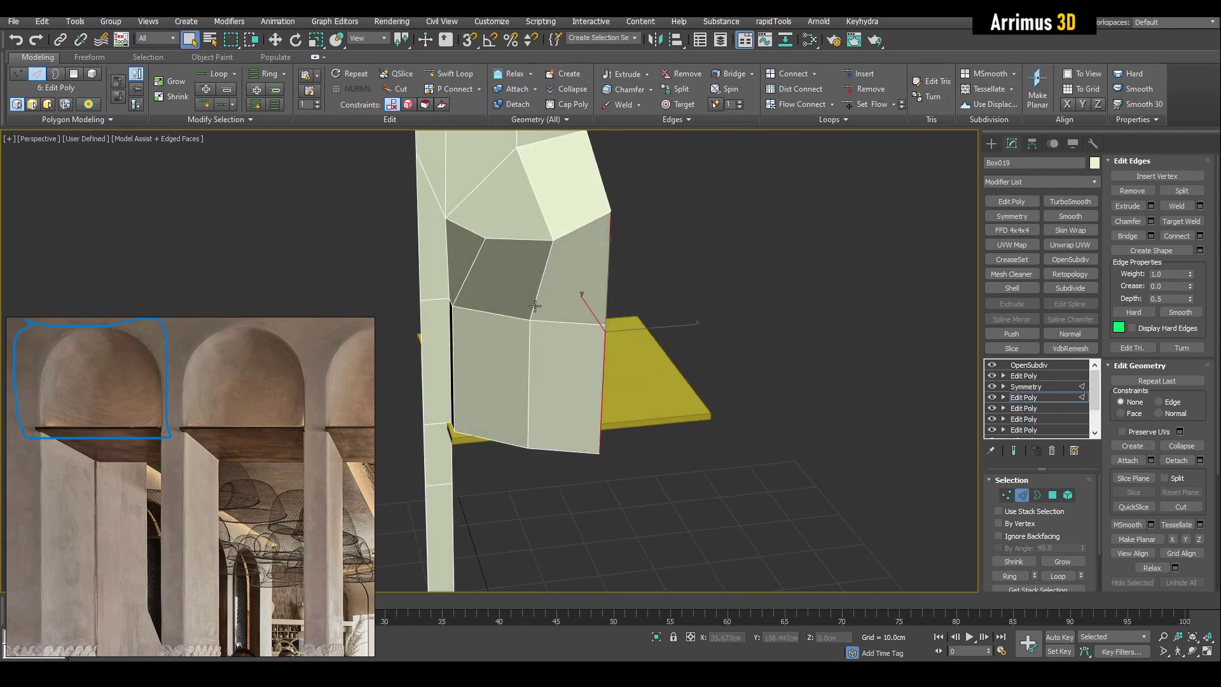
- Inspect the smoothed niche above the shelf with the edge overlay turned off
middle_click_drag(526, 330, 557, 363, "alt")
left_click(557, 195)
key("ctrl+e")
key("F4")
key("w")
left_click(635, 253)
key("q")
key("2")
- Isolate the portal to hide the shelf and view the niche's lower corner in its unsmoothed mesh
key("alt+q")
key("ctrl+e")
key("F4")
scroll(436, 299, "up", 5)
key("1")
scroll(509, 301, "up", 3)
scroll(499, 267, "down", 2)
scroll(557, 361, "down", 3)
- Select the niche's back-wall faces, convert them to vertices and snap them about 2.07 cm in depth to the pillar's edge
key("4")
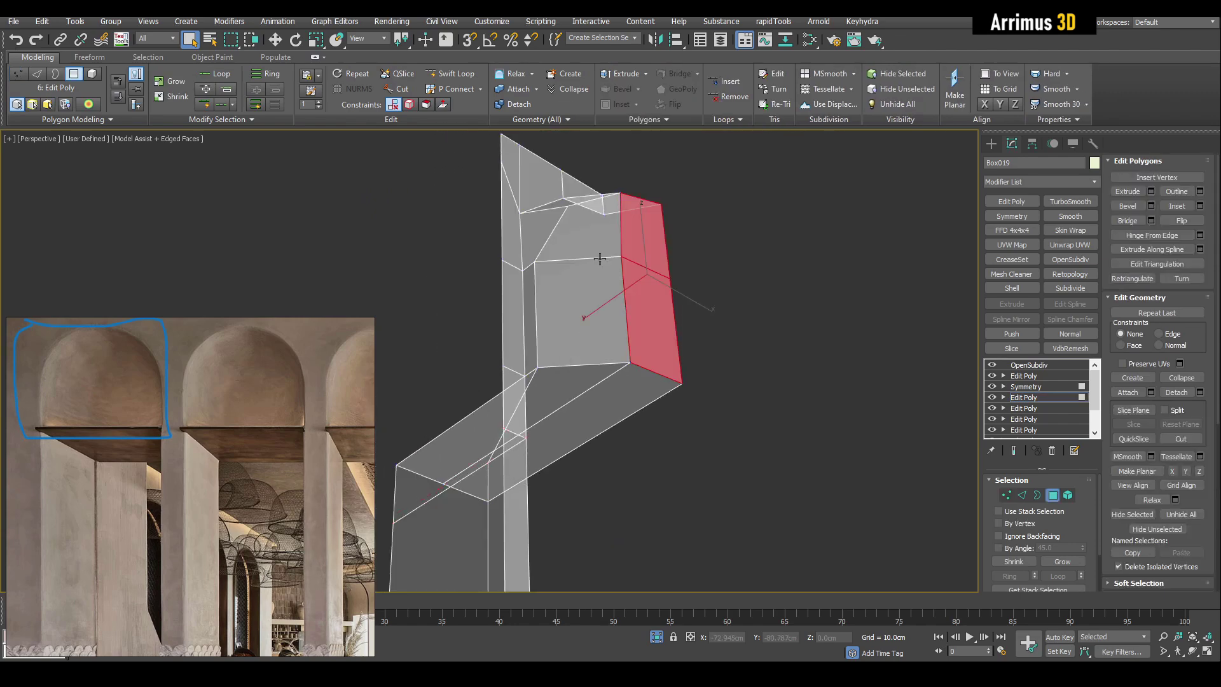
middle_click_drag(600, 258, 604, 269, "alt")
left_click_drag(613, 207, 662, 256)
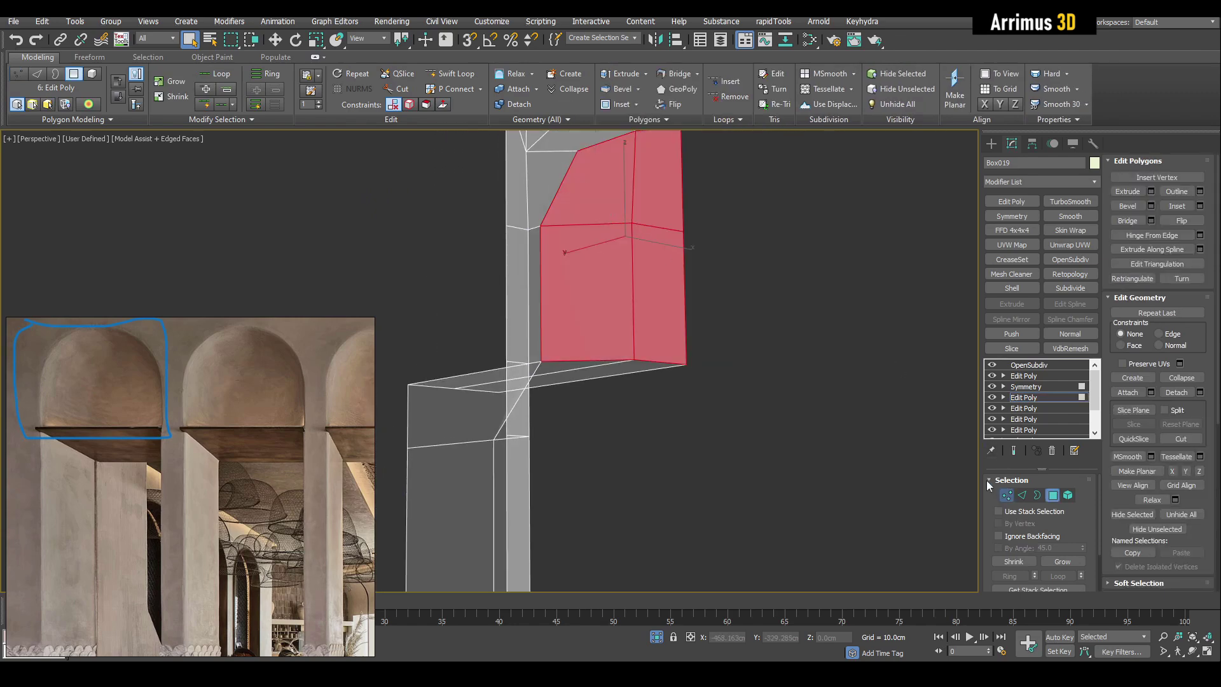
left_click(1006, 495, "ctrl")
scroll(541, 362, "up", 3)
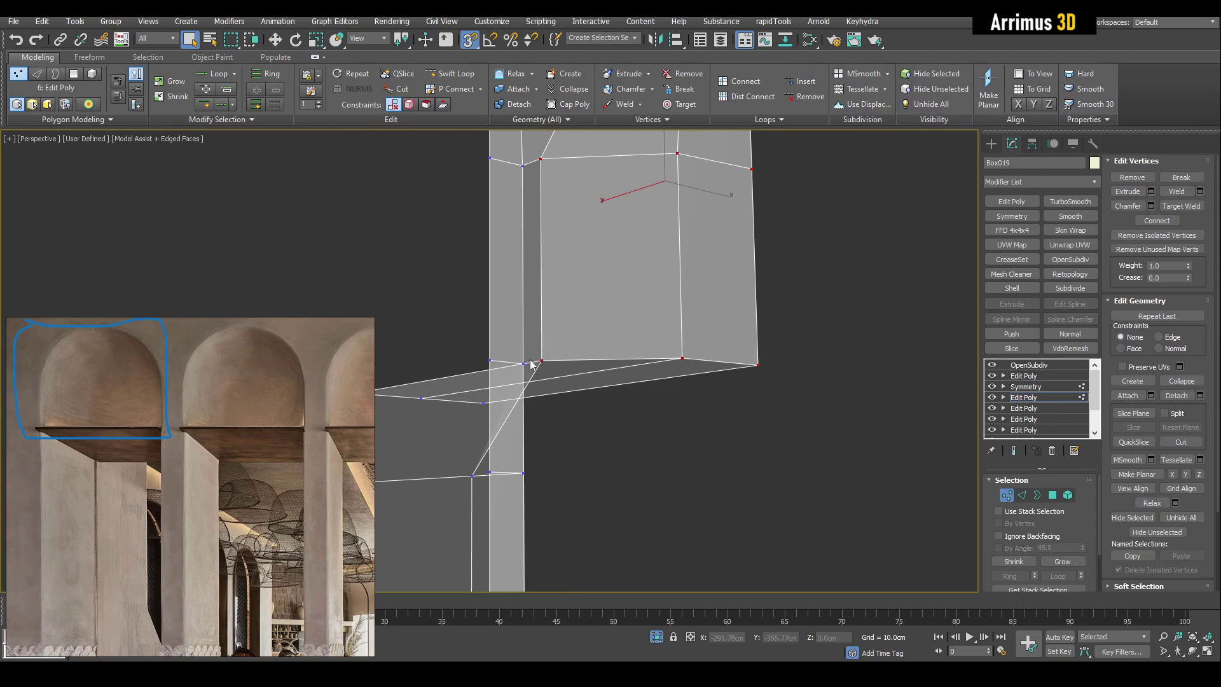
scroll(531, 364, "up", 2)
scroll(567, 351, "down", 5)
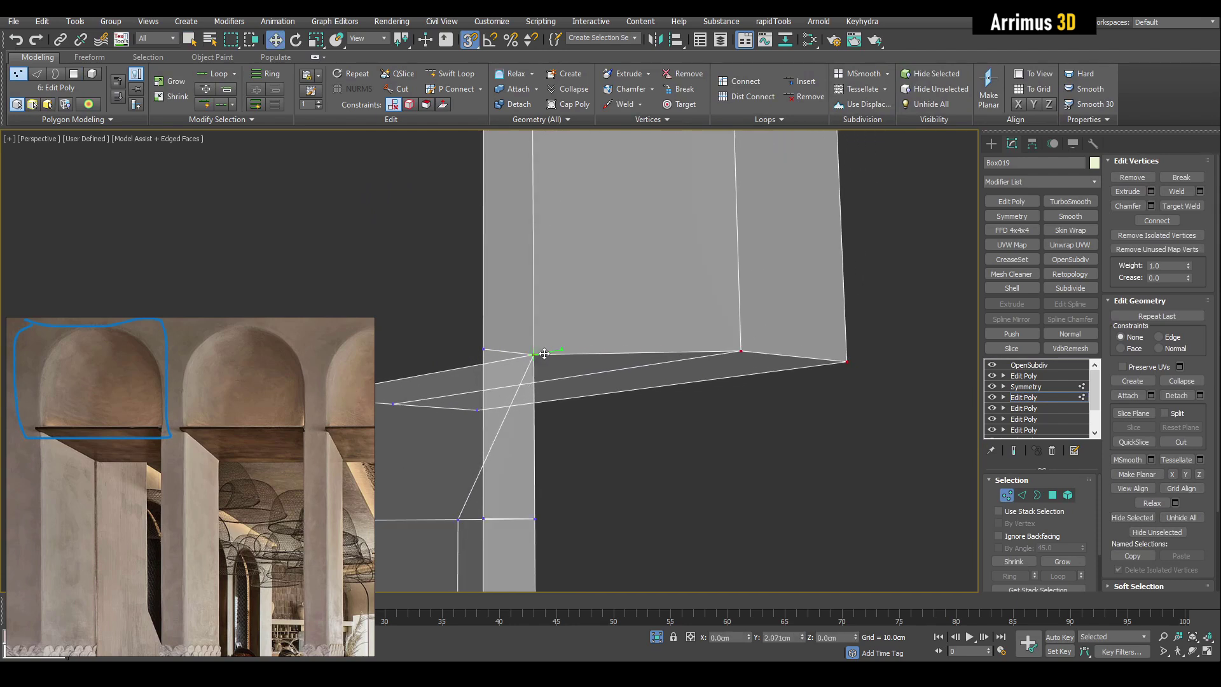
key("s")
- Remove the intermediate edge loop running across the niche's vault
key("q")
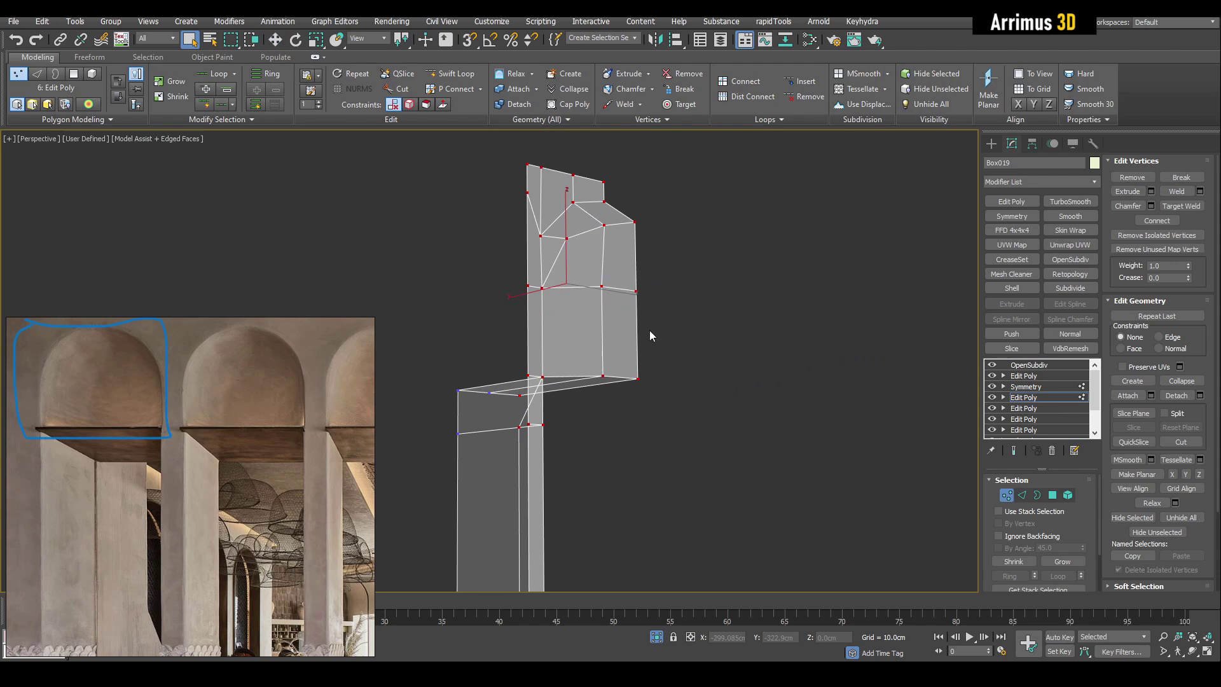
key("2")
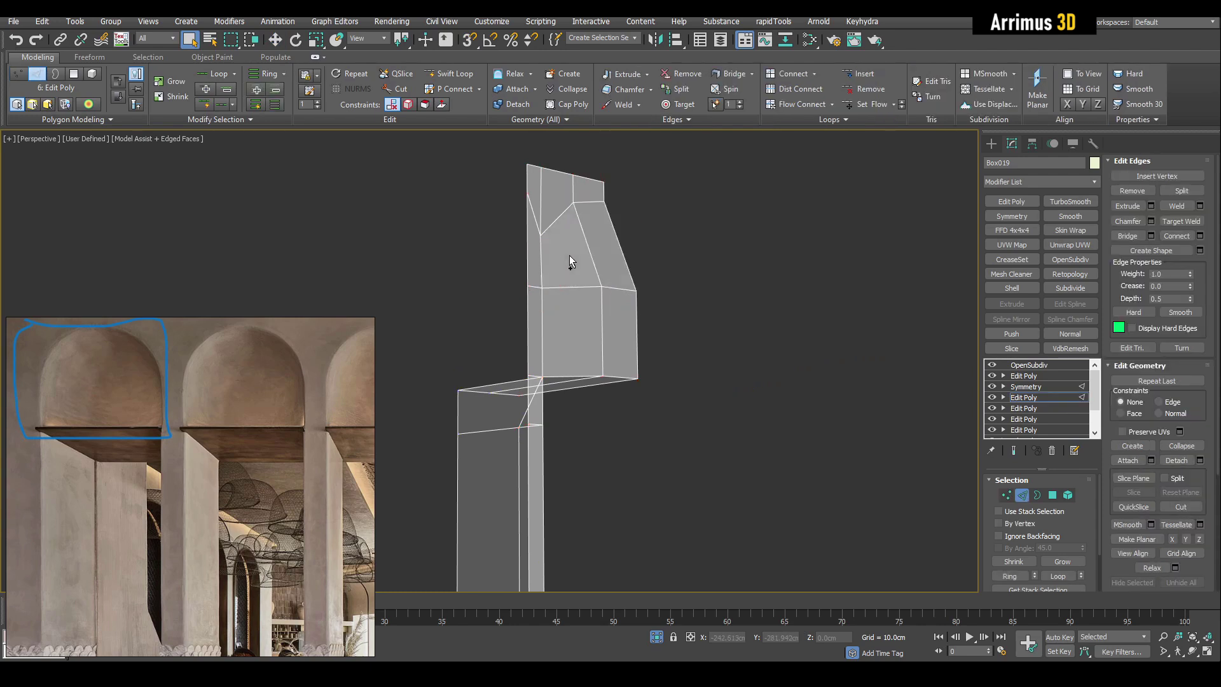
middle_click_drag(680, 310, 583, 294, "alt")
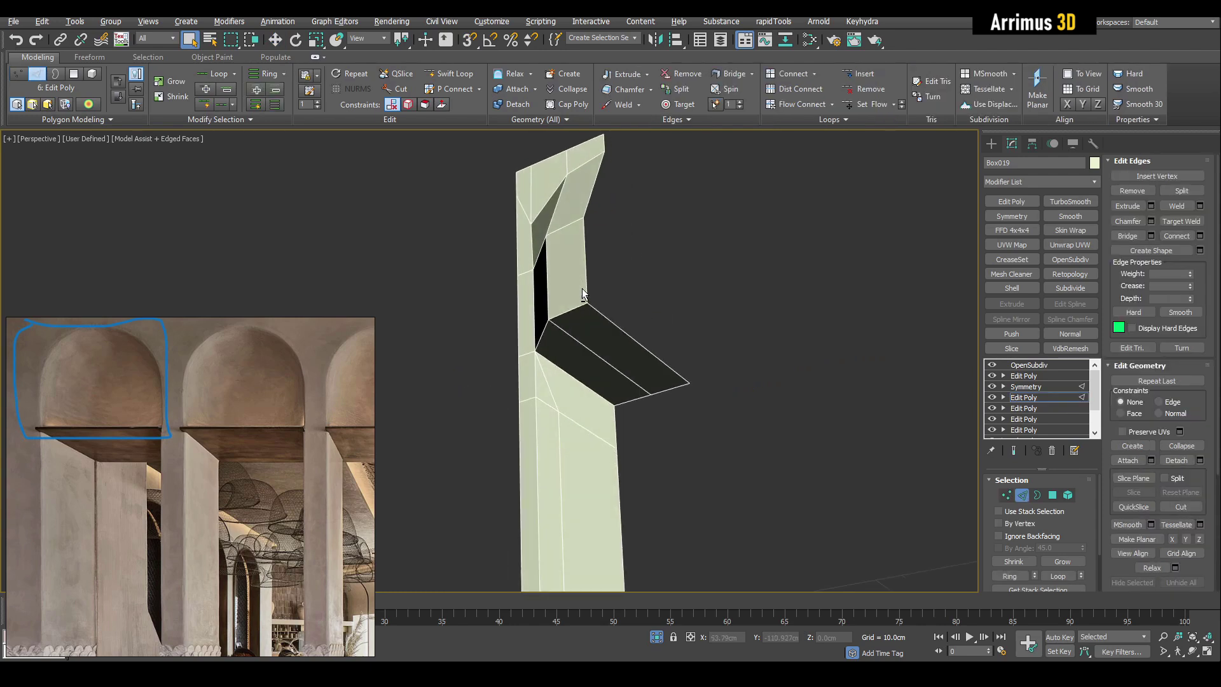
key("ctrl+BackSpace")
- Select the edge outlining the niche opening and the niche's lower edge, and raise their crease to about 0.36
middle_click_drag(585, 406, 574, 243)
key("ctrl+e")
key("ctrl+e")
key("ctrl+a")
left_click(845, 326)
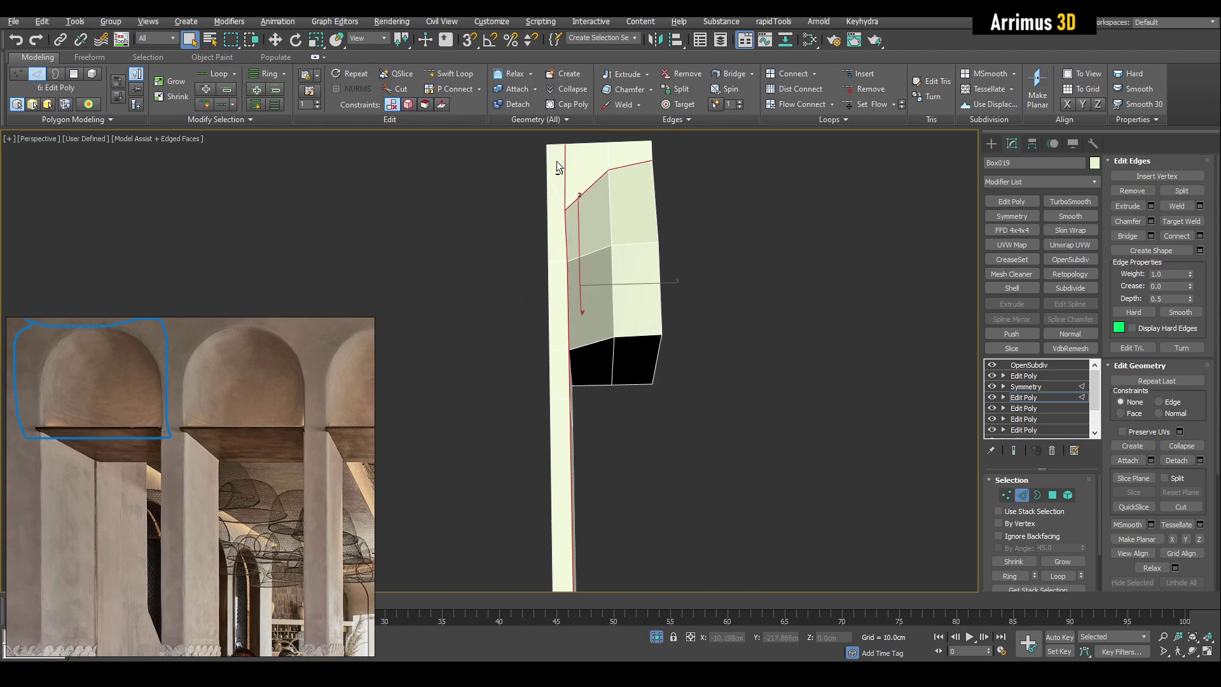
left_click(594, 341, "ctrl")
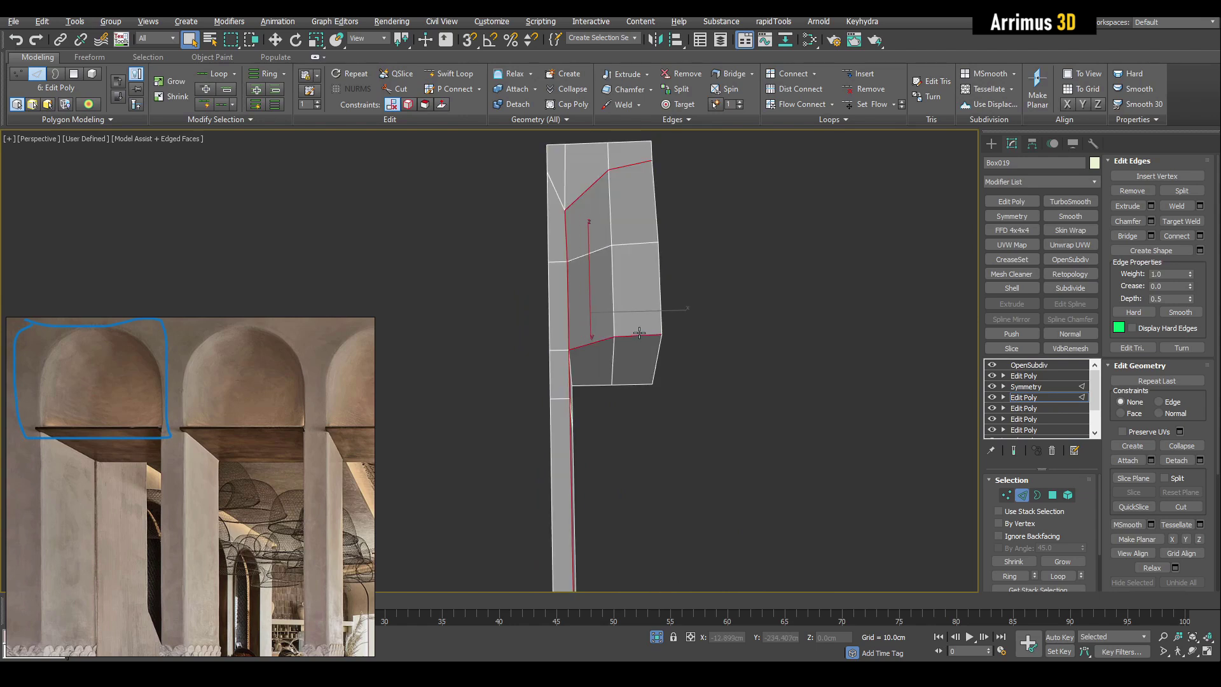
middle_click_drag(639, 332, 738, 330, "alt")
key("F4")
left_click_drag(1190, 286, 1193, 263)
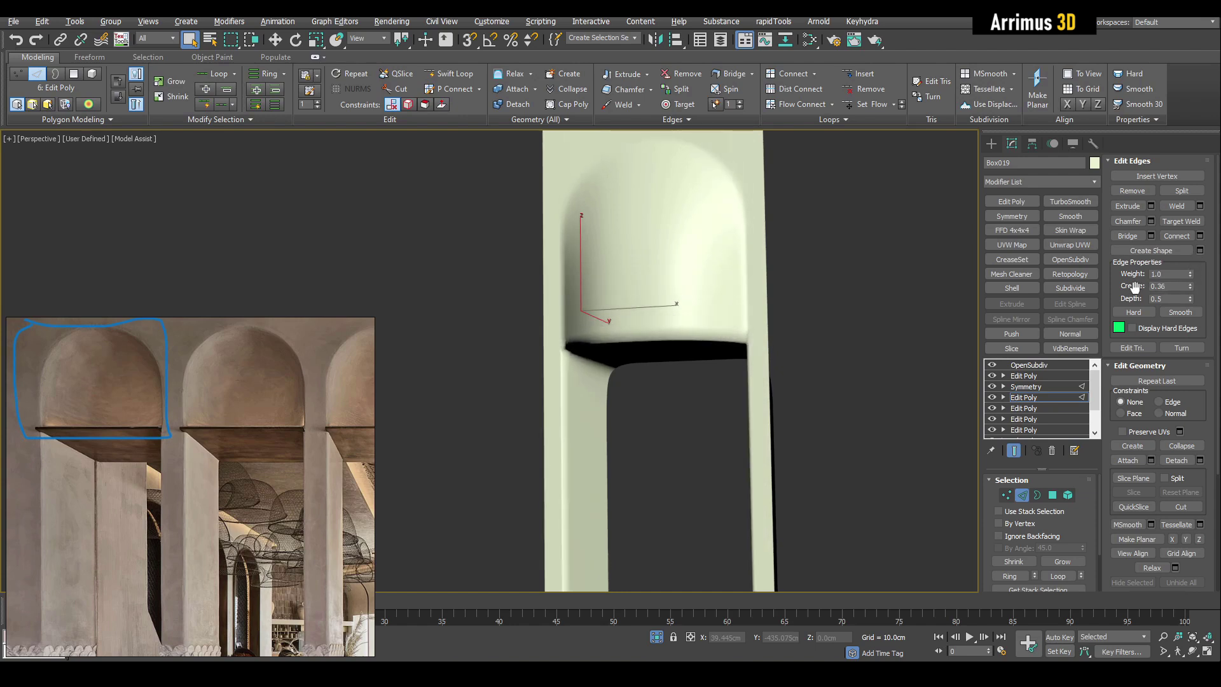
key("2")
- Move the short centre edge at the niche's lower rim in depth to about Y -19.86 cm
middle_click_drag(772, 347, 694, 399, "alt")
scroll(748, 341, "down", 4)
scroll(654, 298, "up", 4)
key("F4")
scroll(674, 300, "up", 3)
key("2")
left_click(677, 299)
key("w")
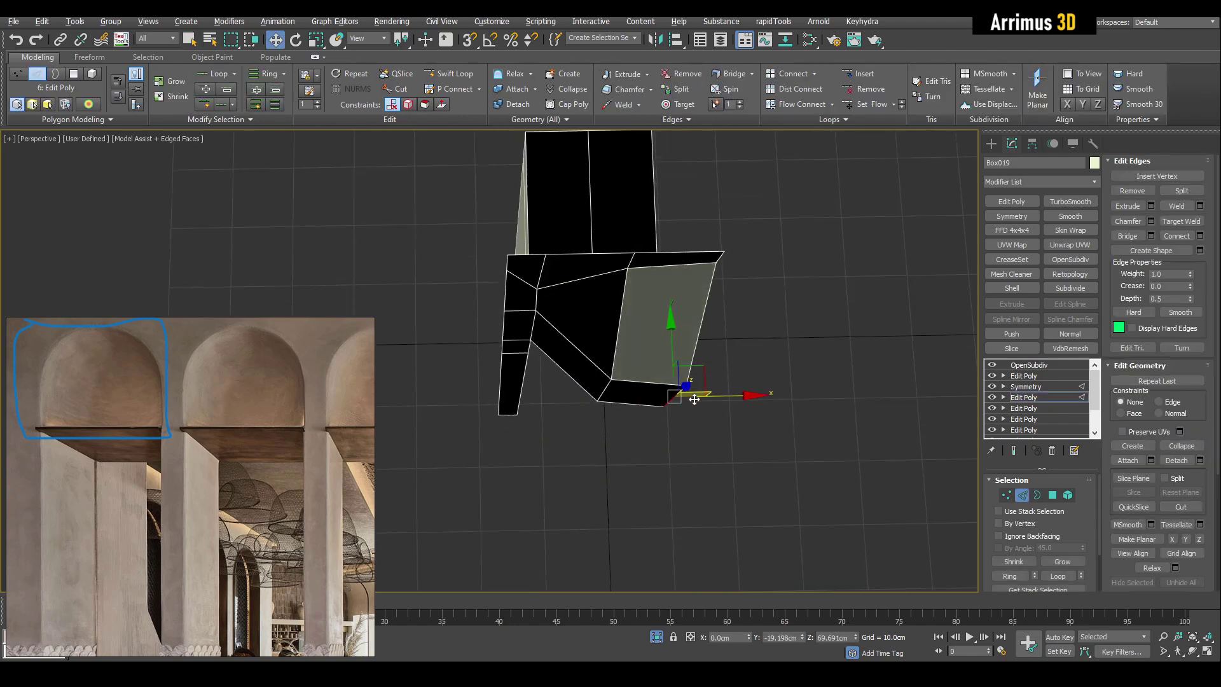
key("ctrl+e")
key("F4")
scroll(680, 306, "up", 5)
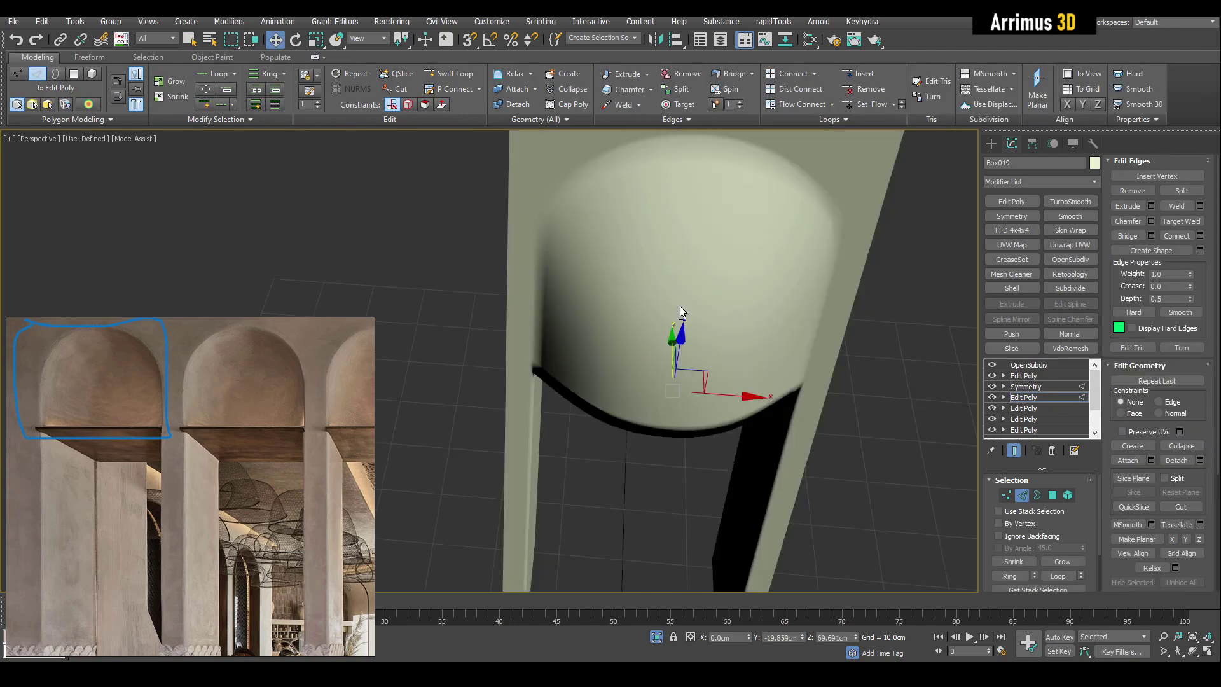
- Try moving the vertex beside the niche's arch within the front plane and undo the move
mouse_move(680, 306)
middle_mouse_down("alt")
mouse_move(688, 272)
mouse_move(689, 331)
mouse_move(707, 327)
mouse_move(691, 324)
mouse_move(689, 298)
middle_mouse_up("alt")
key("q")
key("F4")
key("ctrl+e")
key("1")
left_click(507, 268)
key("w")
key("ctrl+e")
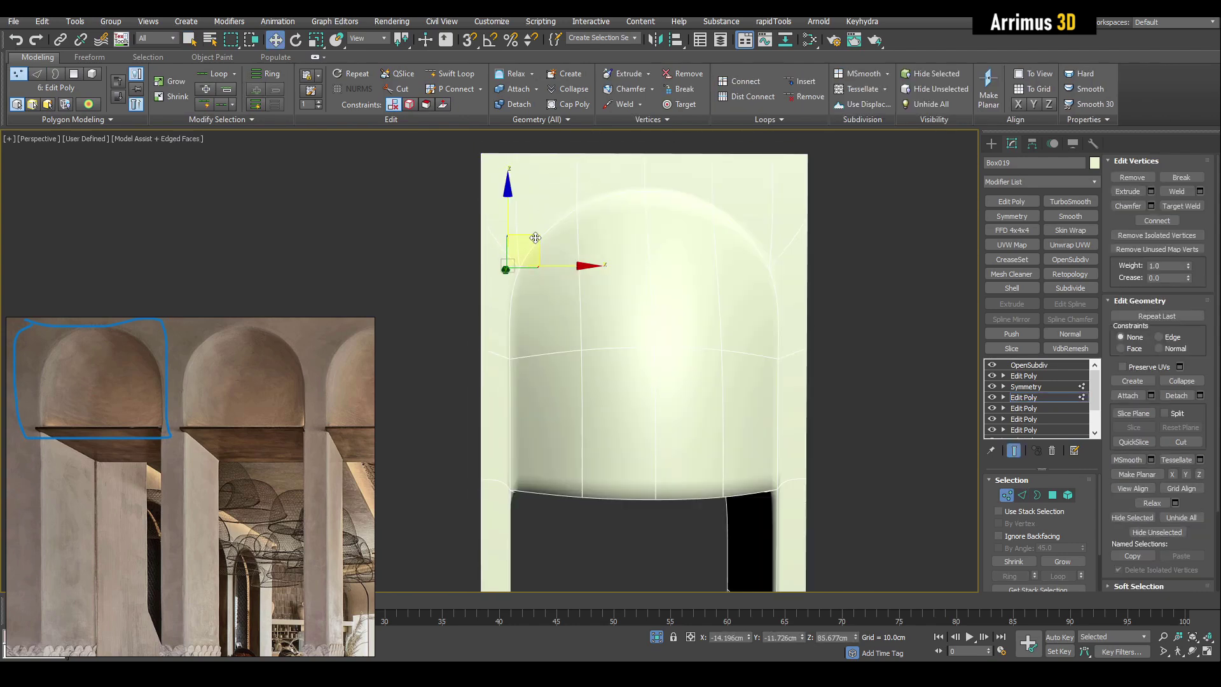
left_click_drag(549, 203, 616, 273)
key("ctrl+e")
key("ctrl+e")
key("ctrl+z")
key("ctrl+e")
key("ctrl+e")
key("1")
key("q")
- Bring the shelf back into view and compare the niche with and without the crease-editing Edit Poly modifier, leaving that modifier disabled
middle_click_drag(587, 265, 580, 261)
scroll(607, 254, "down", 3)
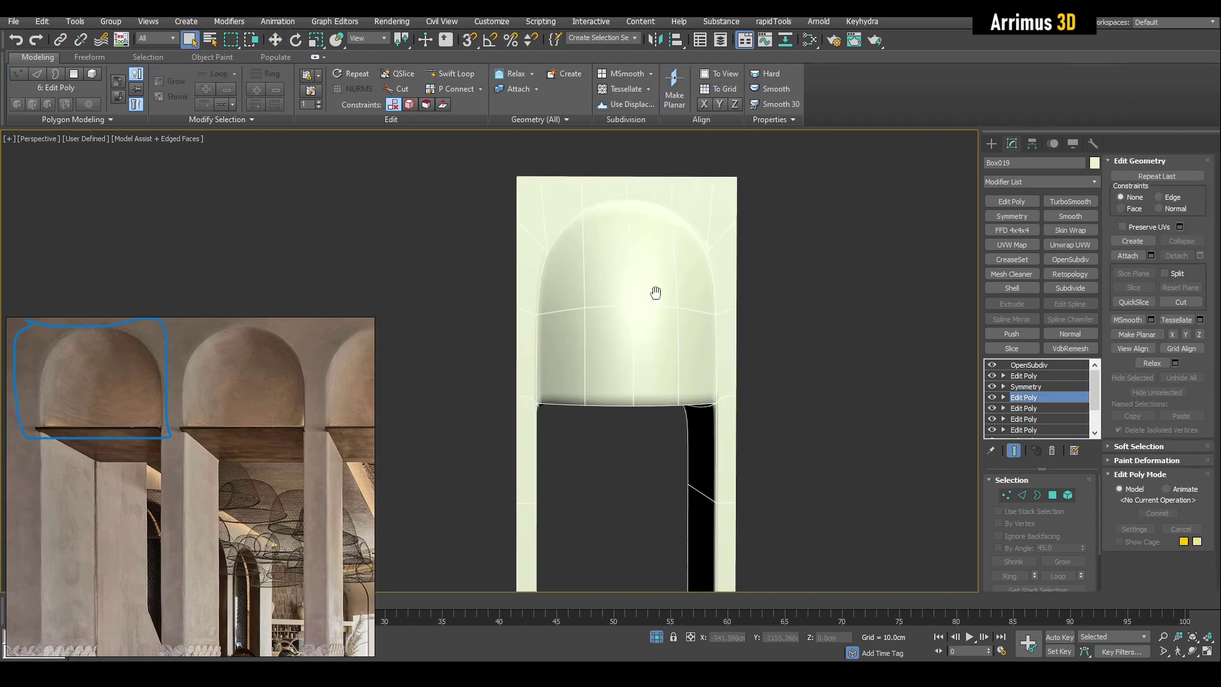
middle_click_drag(654, 292, 629, 268)
key("alt+q")
middle_click_drag(629, 268, 698, 306, "alt")
left_click(993, 394)
left_click(993, 395)
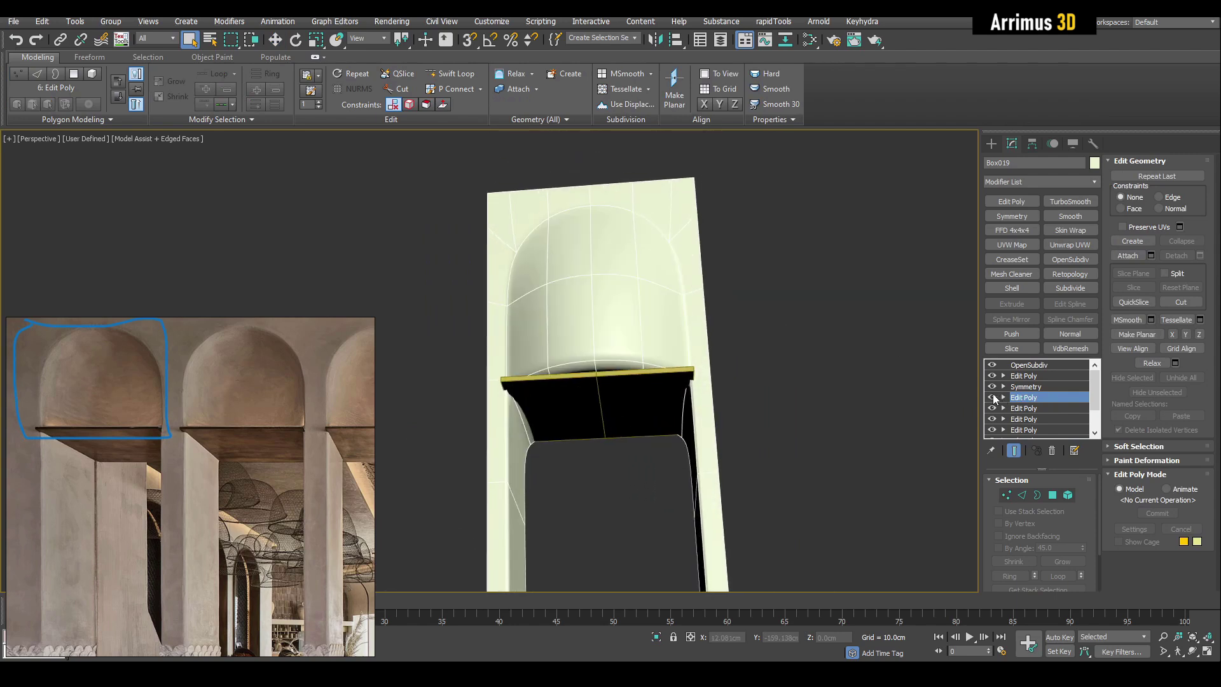
left_click(993, 395)
left_click(993, 395)
left_click(993, 395)
left_click(993, 395)
left_click(993, 396)
left_click(993, 396)
left_click(993, 395)
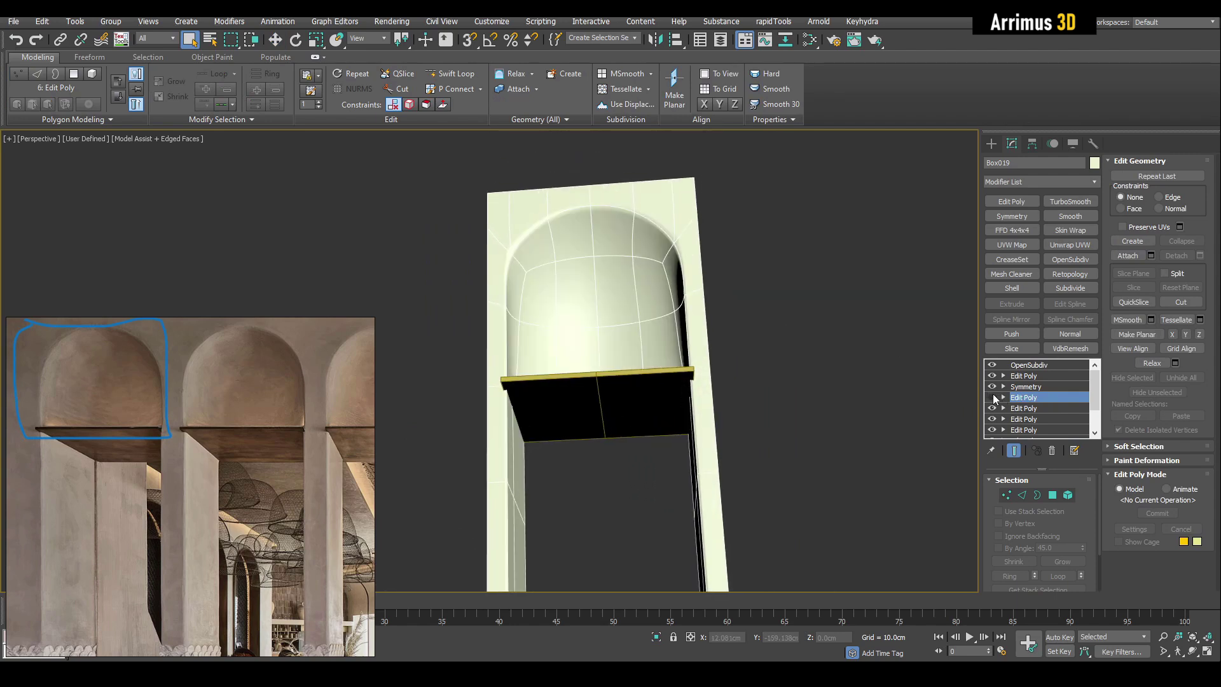
left_click(993, 396)
left_click(993, 395)
- Turn off the portal's OpenSubdiv smoothing and show the unsmoothed base mesh of the niche and pillars
middle_click_drag(842, 365, 928, 386, "alt")
left_click(993, 365)
left_click_drag(755, 240, 597, 343)
key("w")
middle_click_drag(596, 344, 674, 375)
key("s")
key("q")
left_click(604, 304)
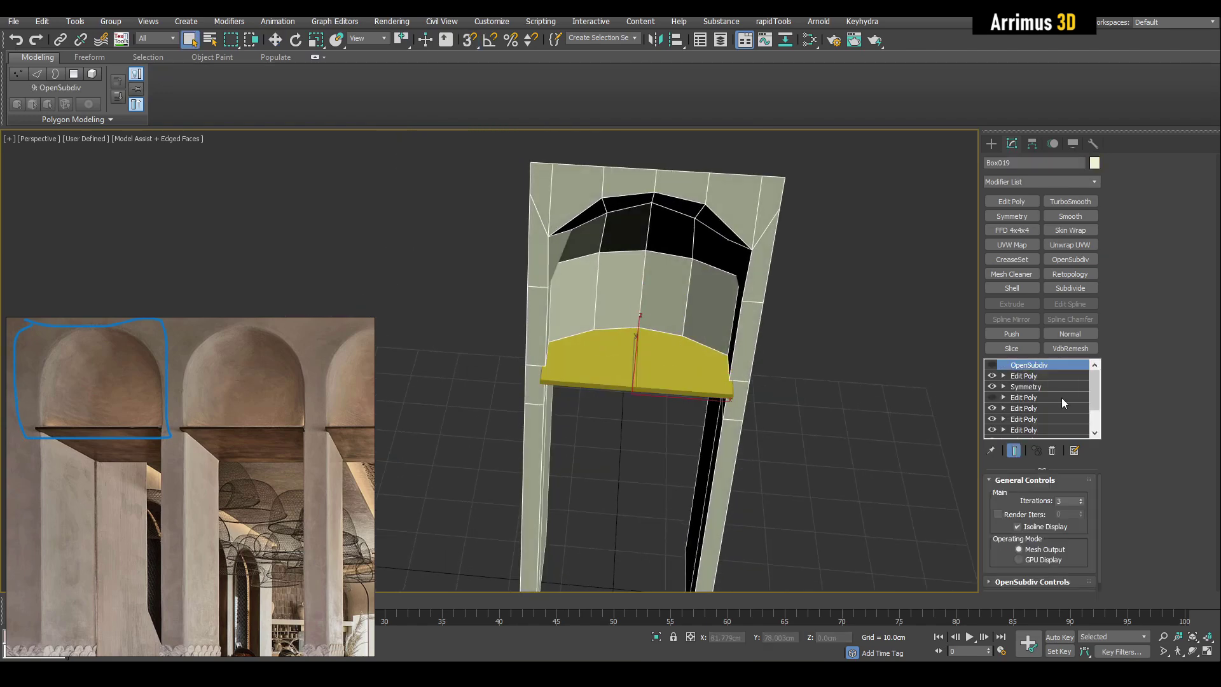
- Select the portal's outer corner vertex and mirror the arch across it with an X-axis Symmetry modifier
left_click(1025, 376)
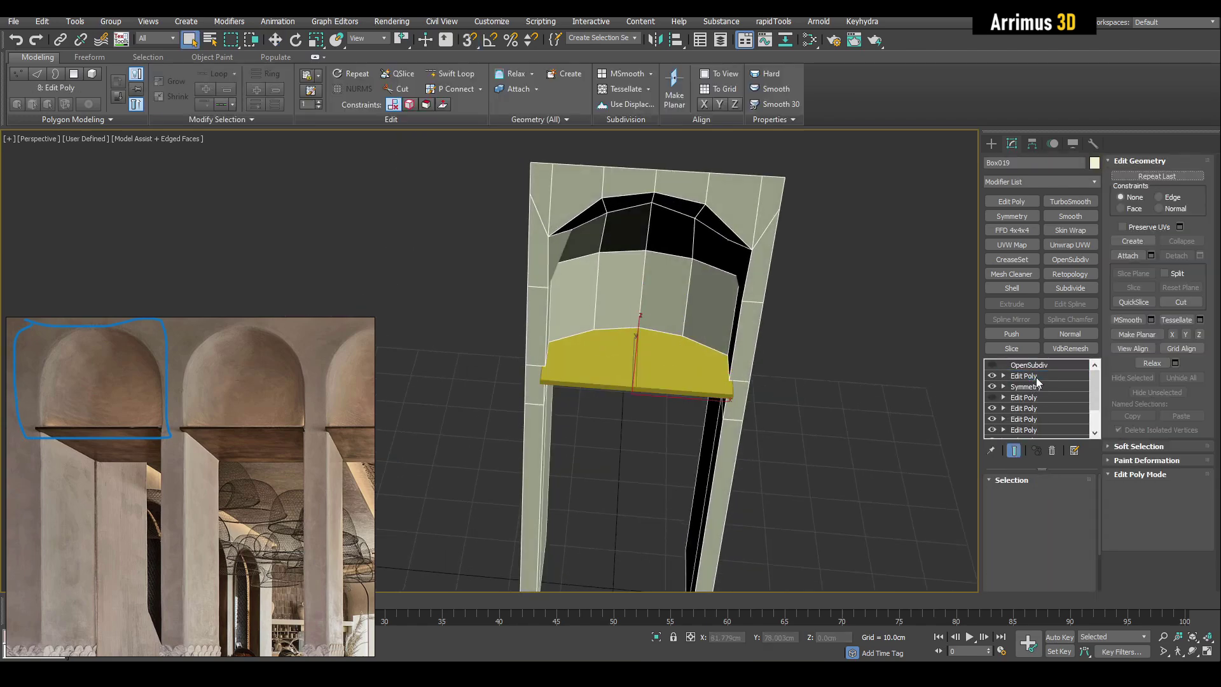
key("1")
middle_click_drag(526, 168, 514, 180)
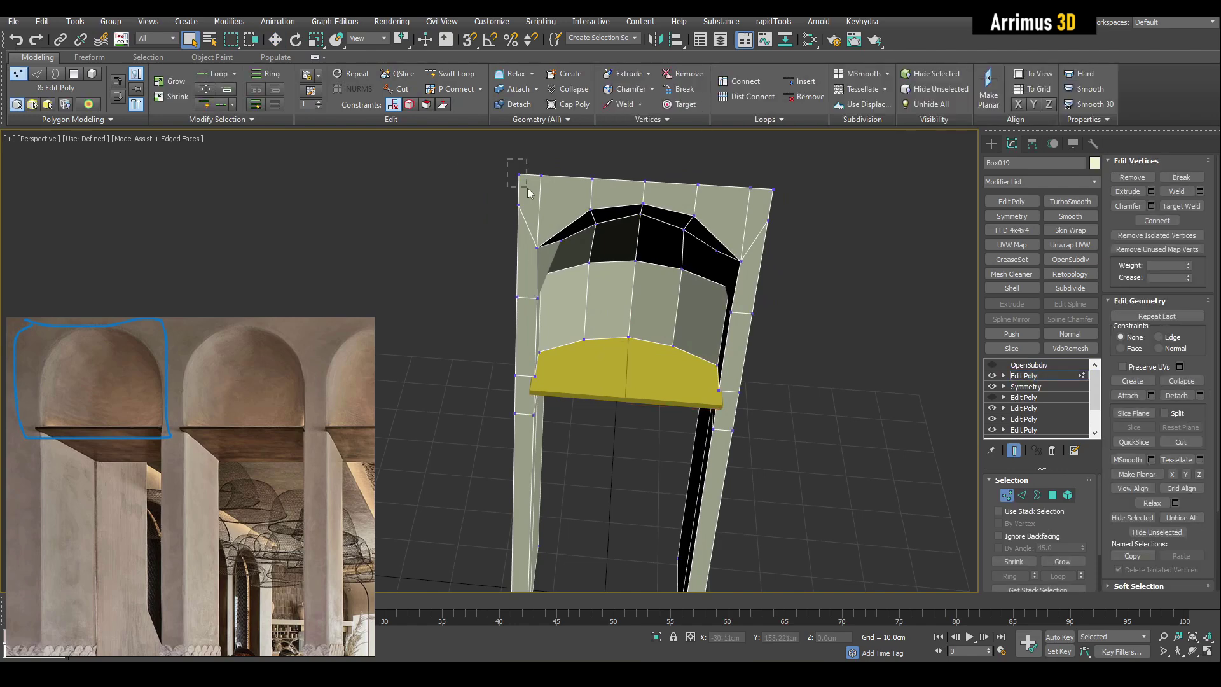
left_click(1009, 216)
middle_click_drag(960, 398, 842, 382)
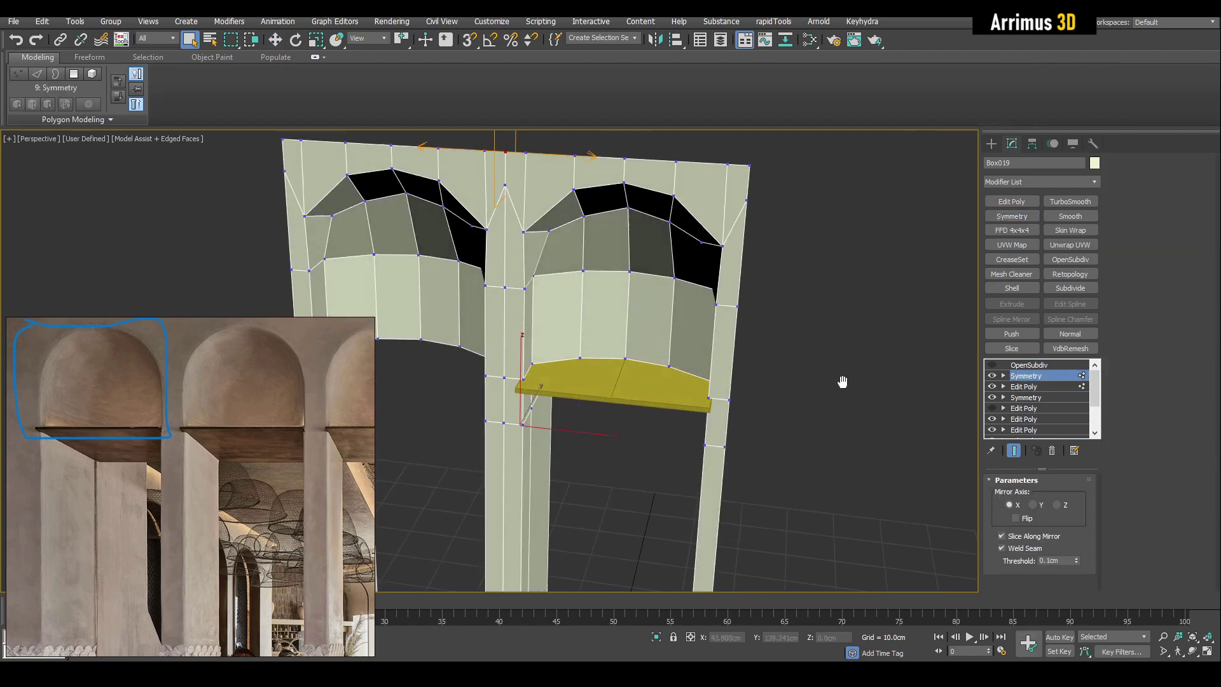
middle_click_drag(908, 360, 826, 364)
scroll(880, 363, "down", 3)
- Add a second X-axis Symmetry modifier with Flip enabled to extend the portal into three arches
left_click(1036, 385)
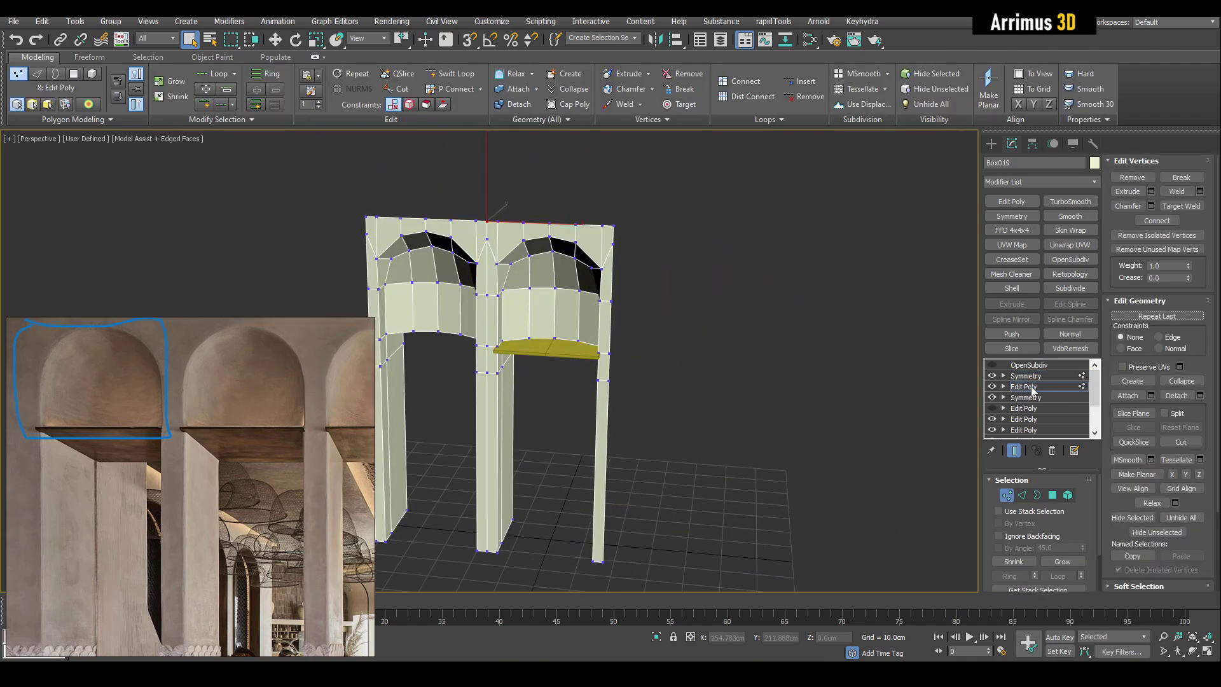
left_click(1035, 375)
left_click(1017, 217)
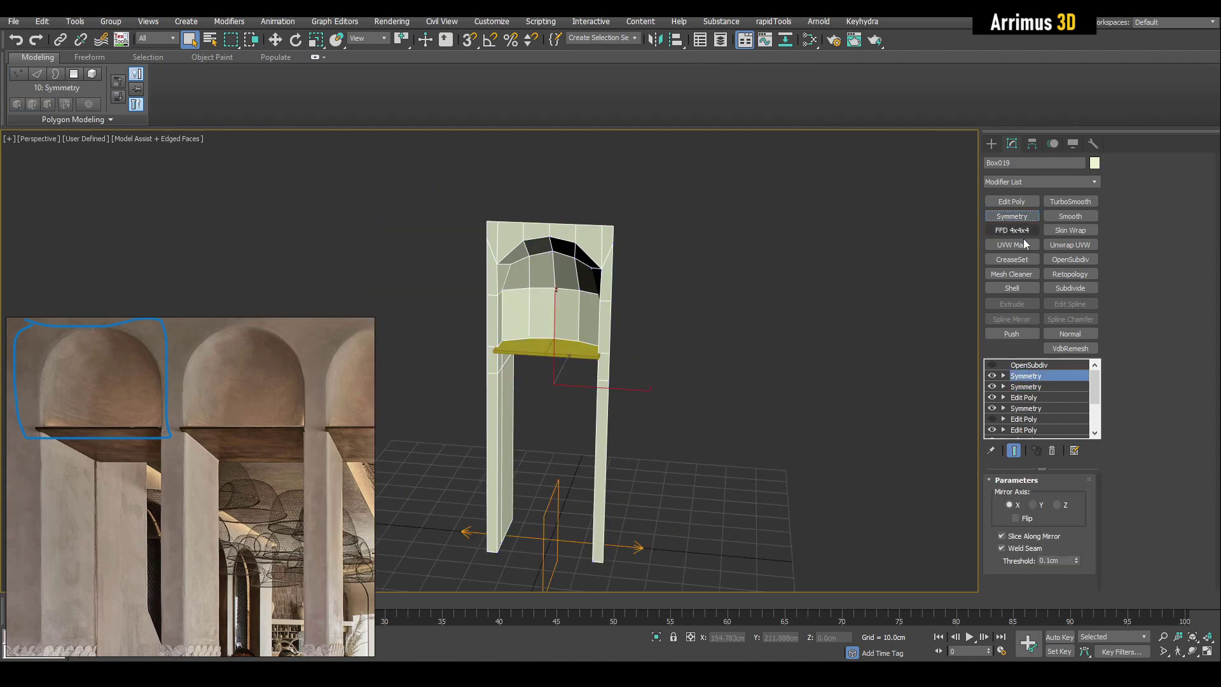
left_click(1016, 519)
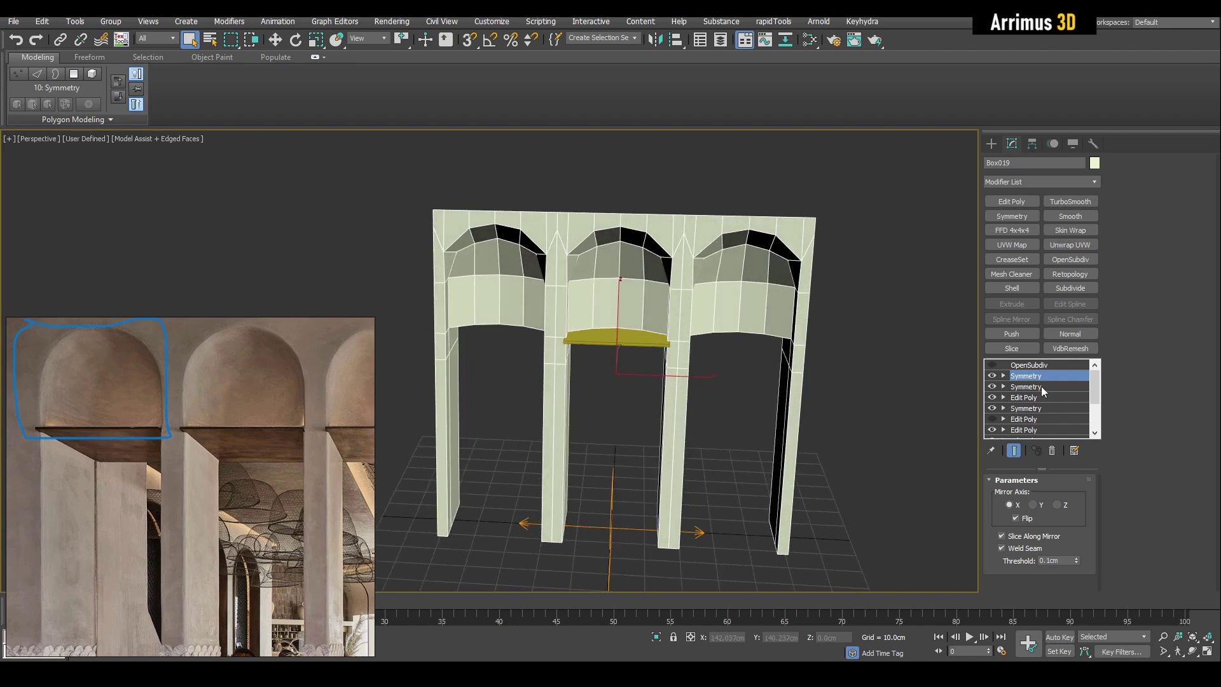
left_click(1040, 387, "ctrl")
right_click(1040, 387)
left_click(1068, 162)
left_click(634, 335)
right_click(1025, 366)
left_click(1058, 417)
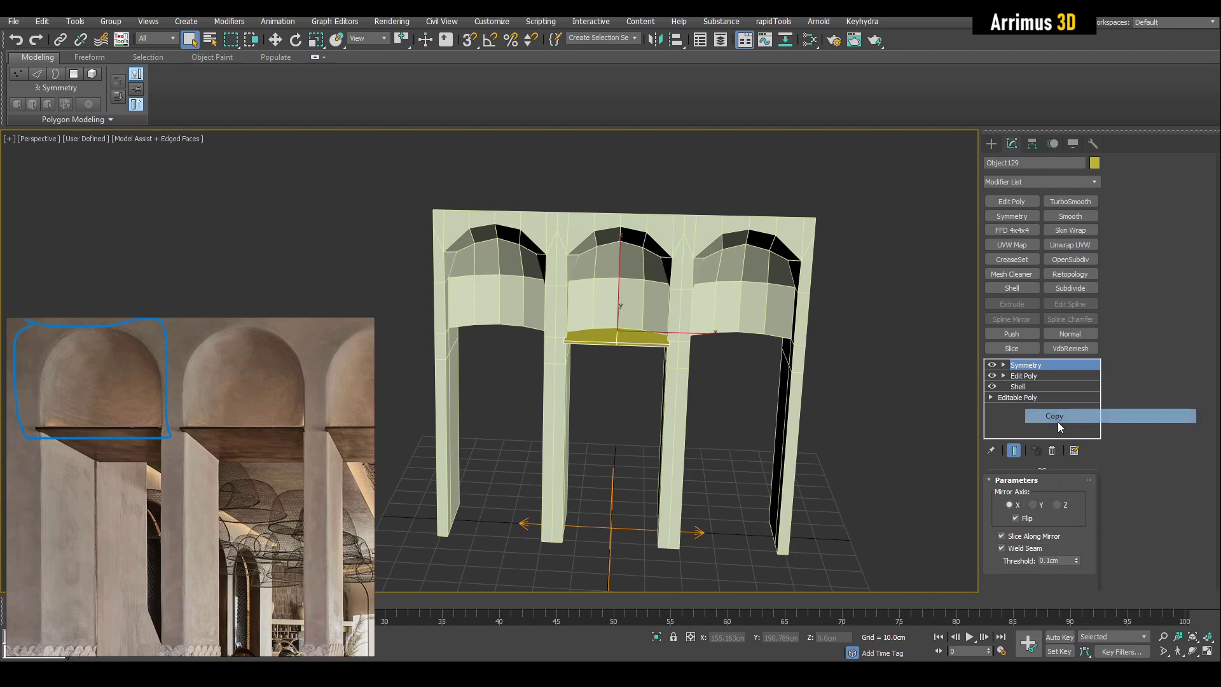
- Copy the portal's two arch-repeating Symmetry modifiers and paste them onto the shelf above its own Symmetry
left_click(655, 270)
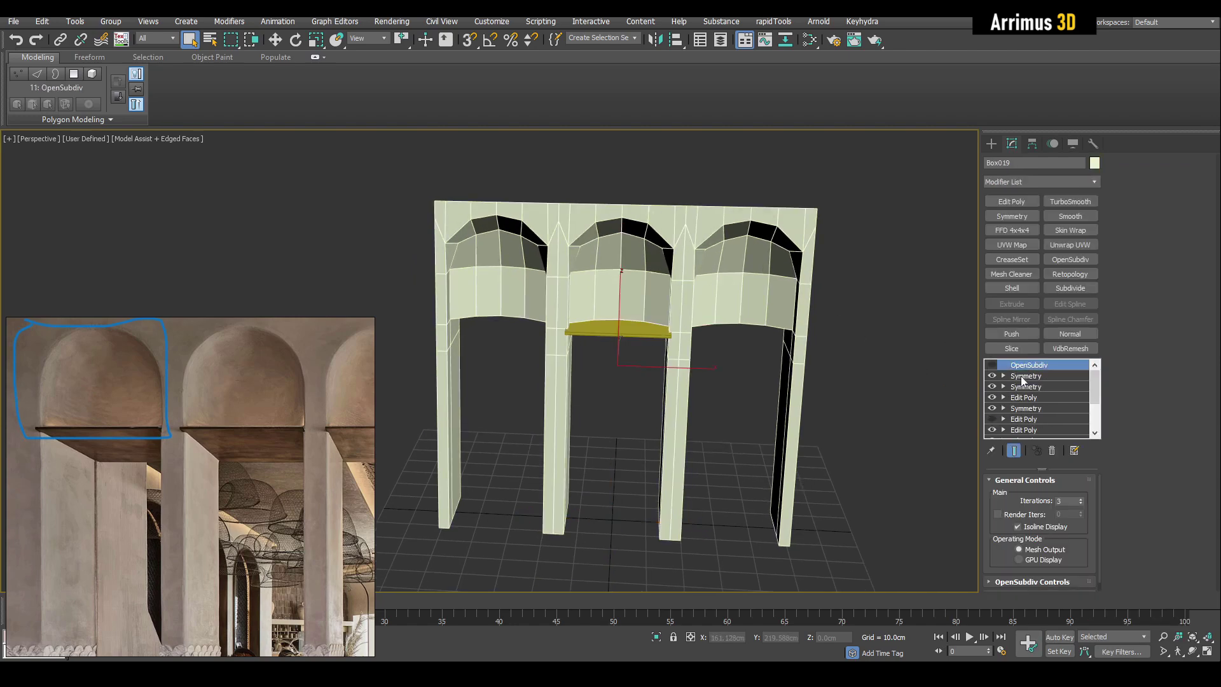
left_click(1033, 376)
left_click(1030, 386, "ctrl")
right_click(1030, 386)
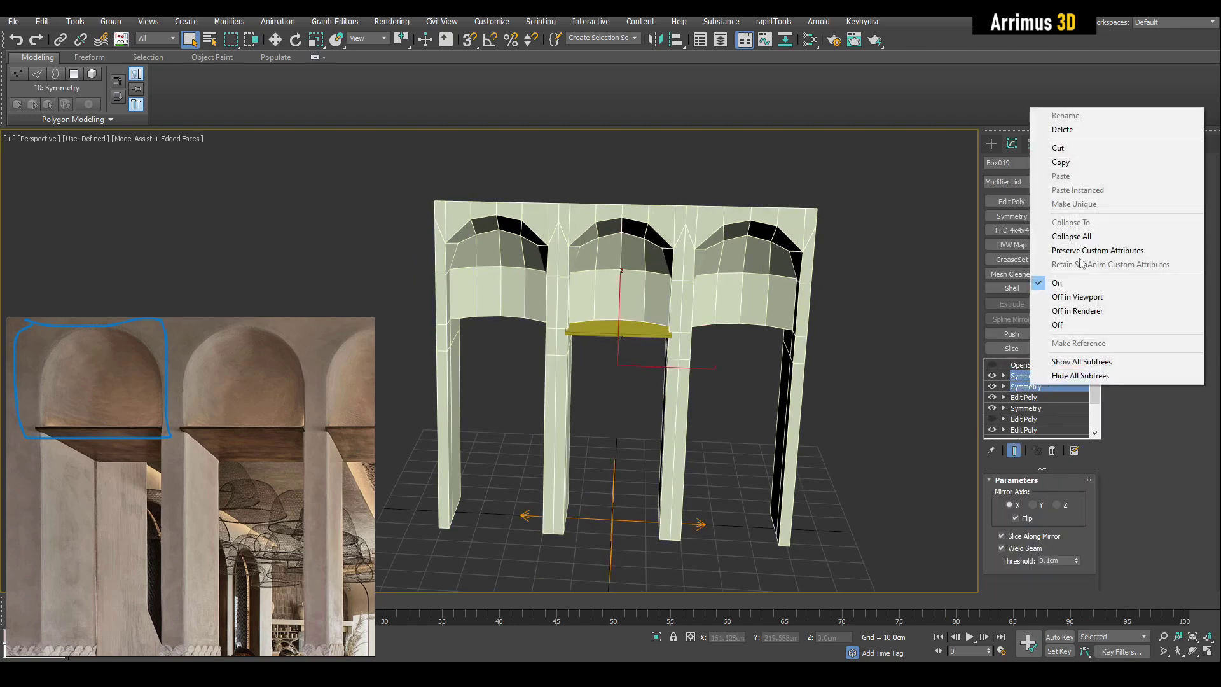
left_click(1060, 162)
left_click(655, 326)
right_click(1036, 365)
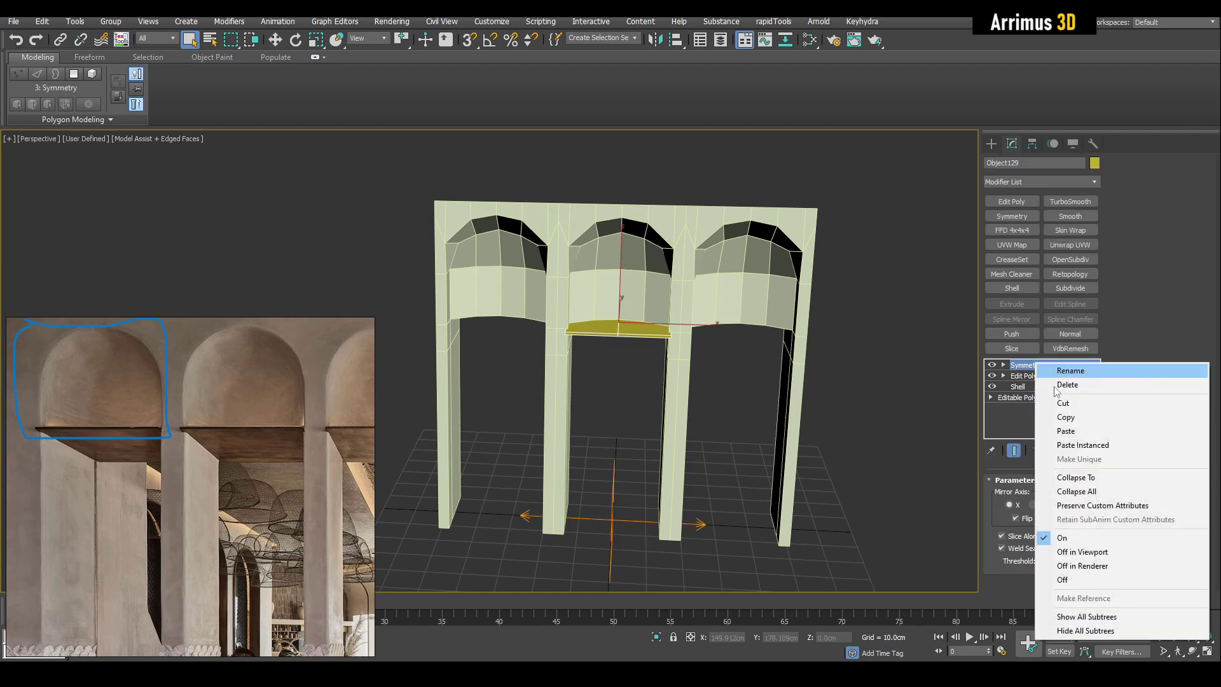
left_click(1078, 432)
left_click(939, 382)
- Turn the portal's OpenSubdiv smoothing back on and view the three arches with the edge overlay off
middle_click_drag(722, 341, 750, 345, "alt")
scroll(230, 379, "down", 2)
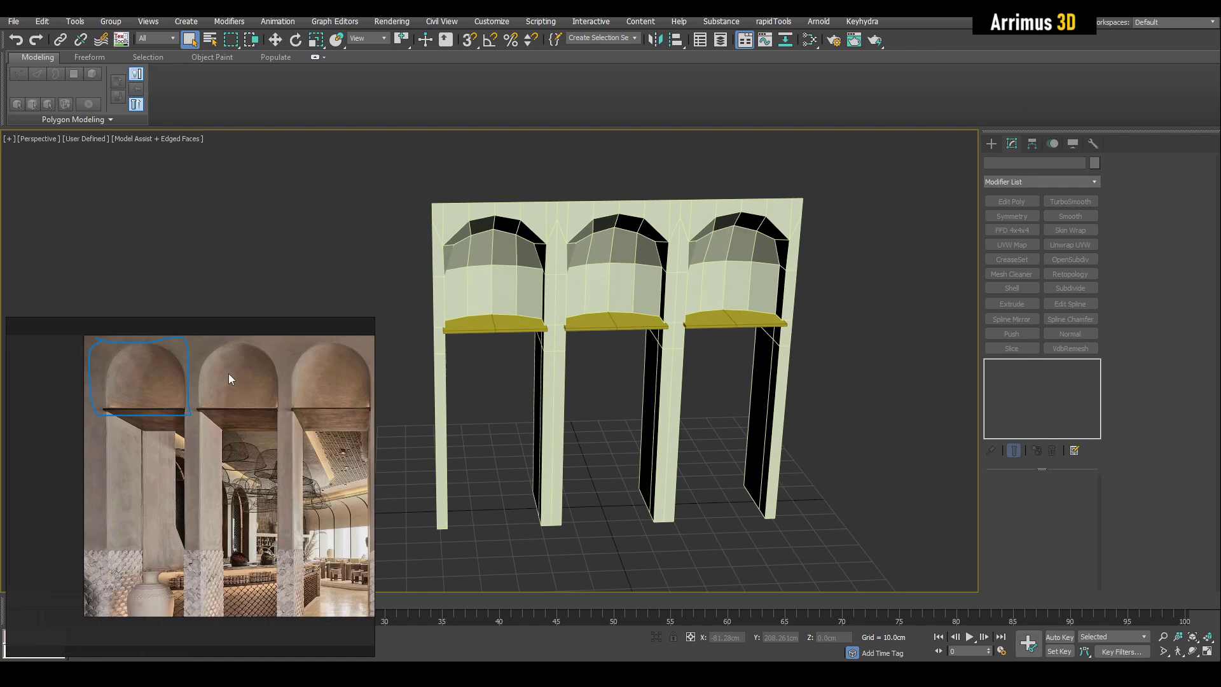
middle_click_drag(671, 337, 585, 327, "alt")
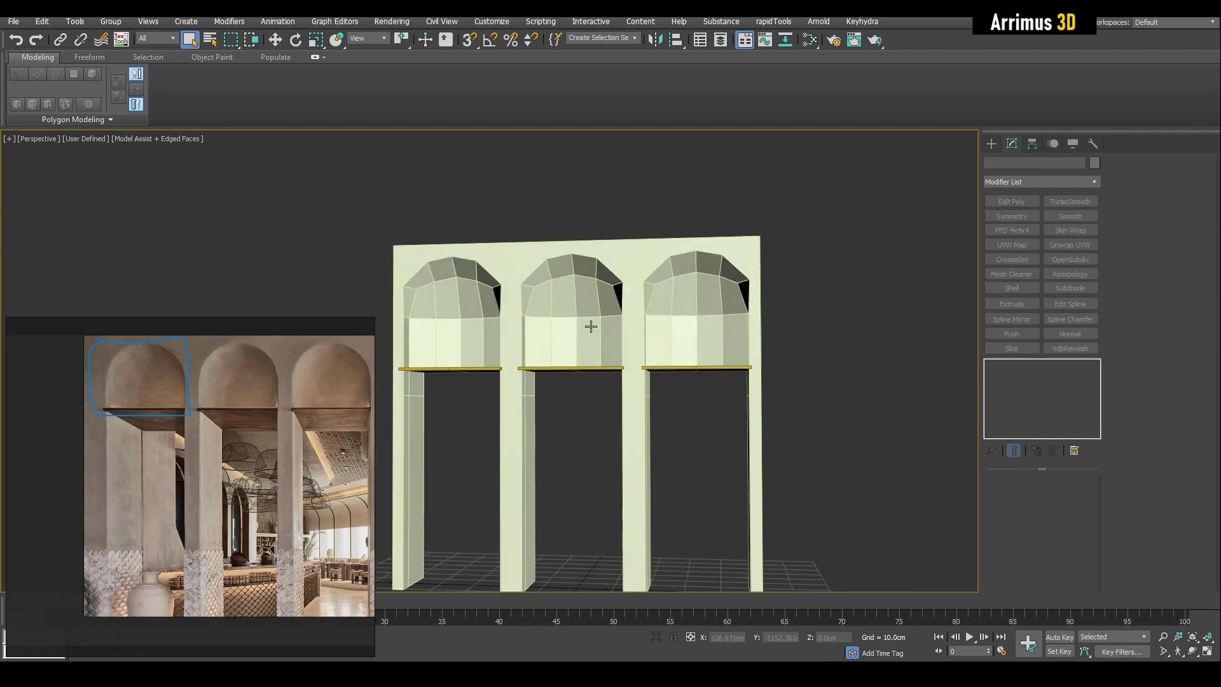
left_click(585, 327)
left_click(991, 365)
left_click(822, 311)
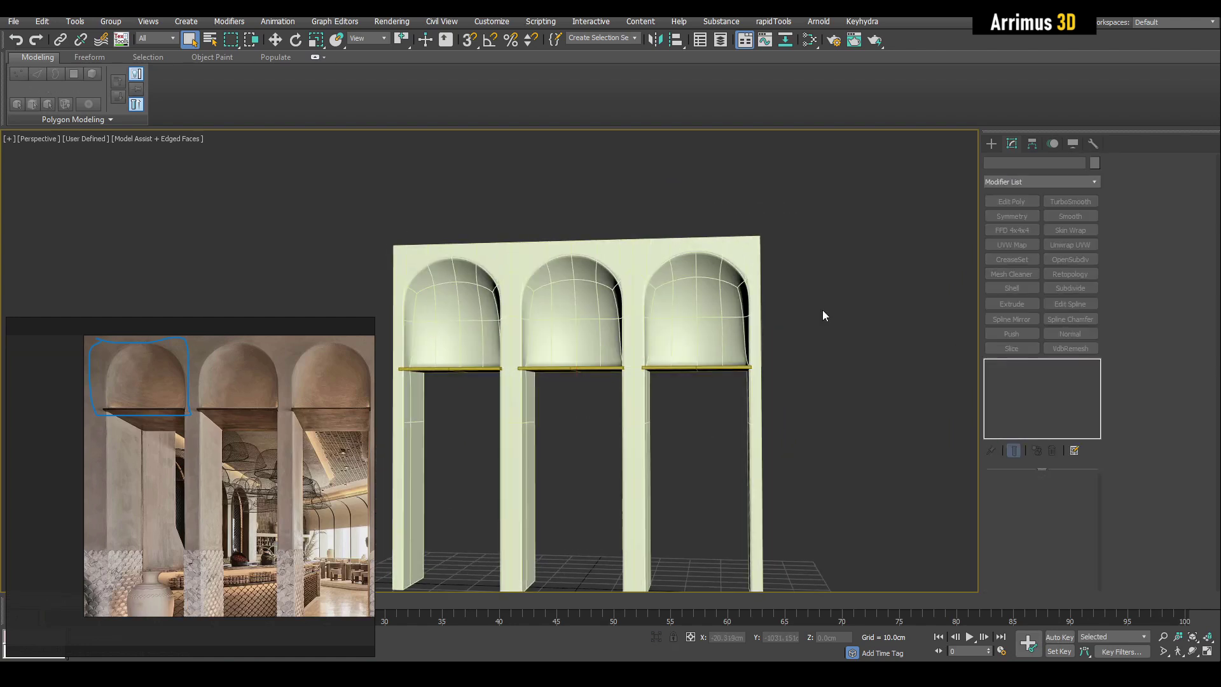
key("F4")
scroll(586, 308, "up", 4)
middle_click_drag(655, 447, 667, 442)
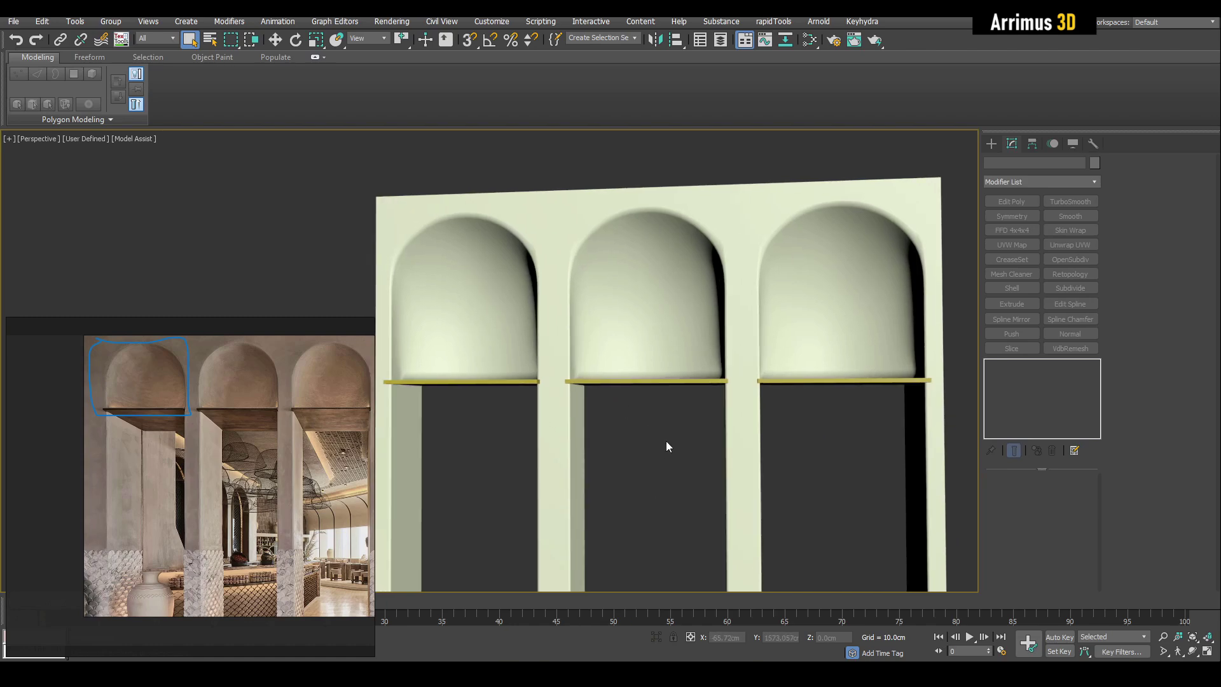